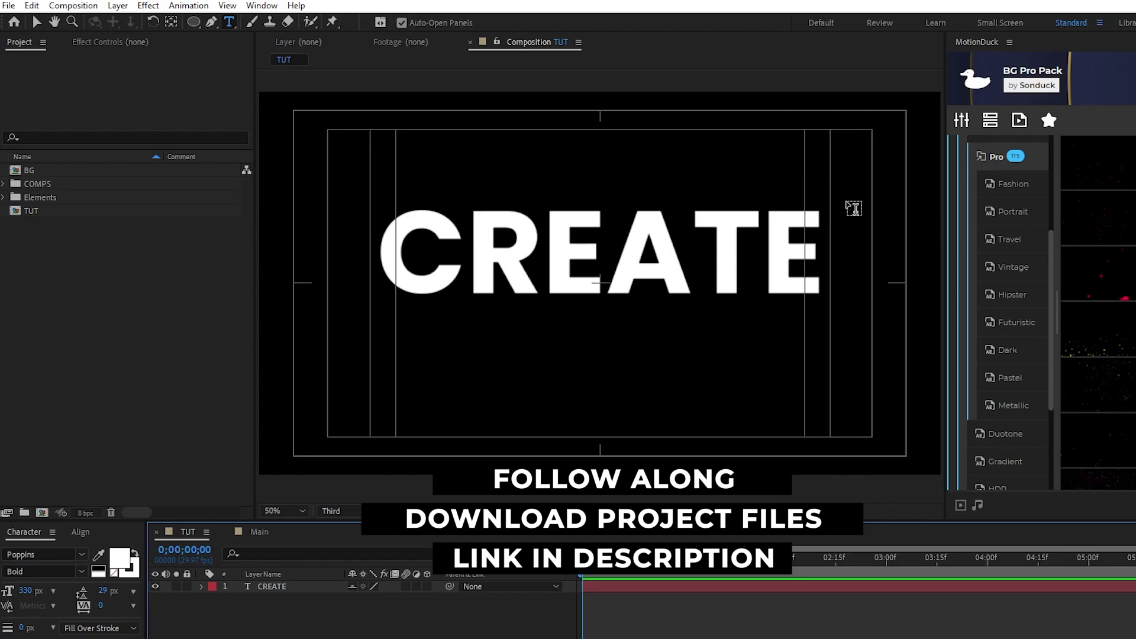
Add Gradient Overlay and Stroke layer styles to the CREATE text layer
key(v)
click(282, 585)
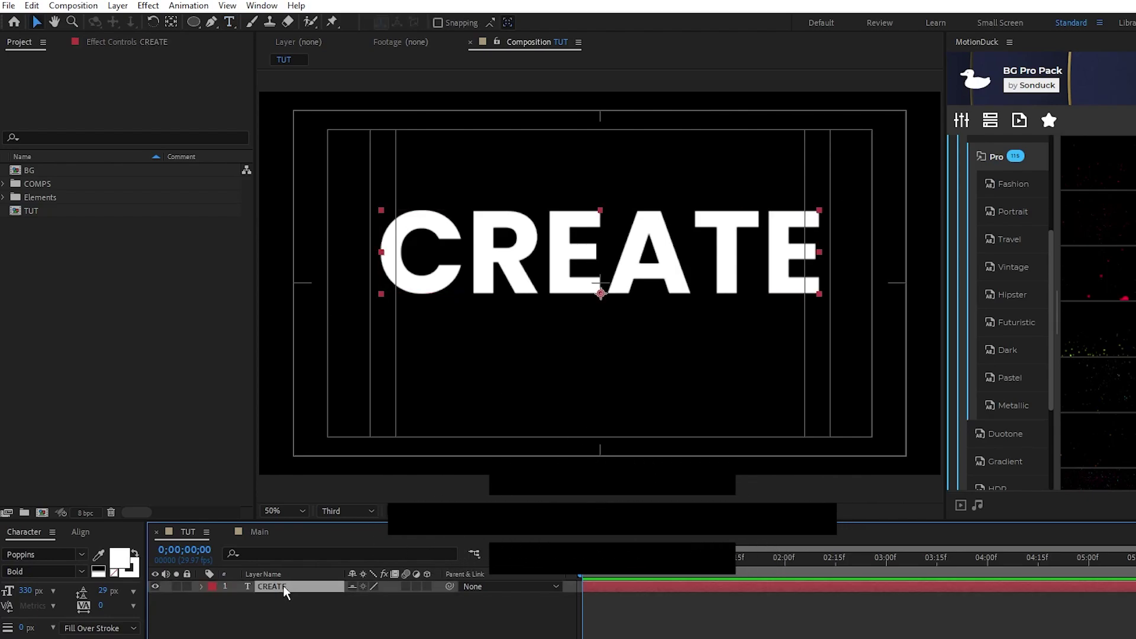
click(118, 5)
mouse_move(228, 364)
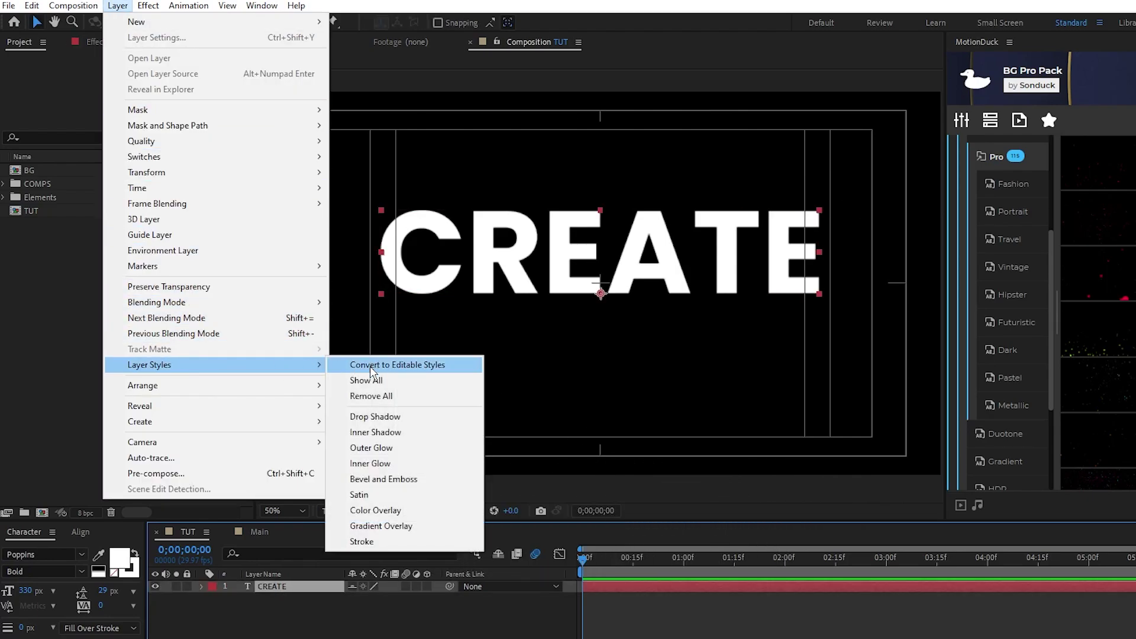
click(380, 526)
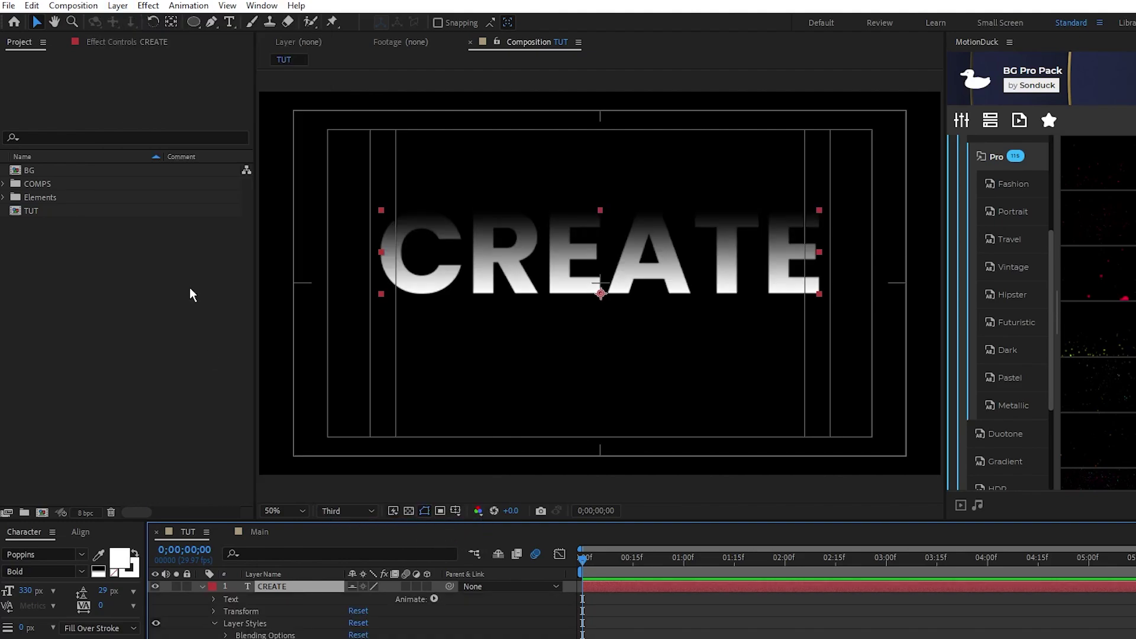
click(118, 5)
mouse_move(212, 364)
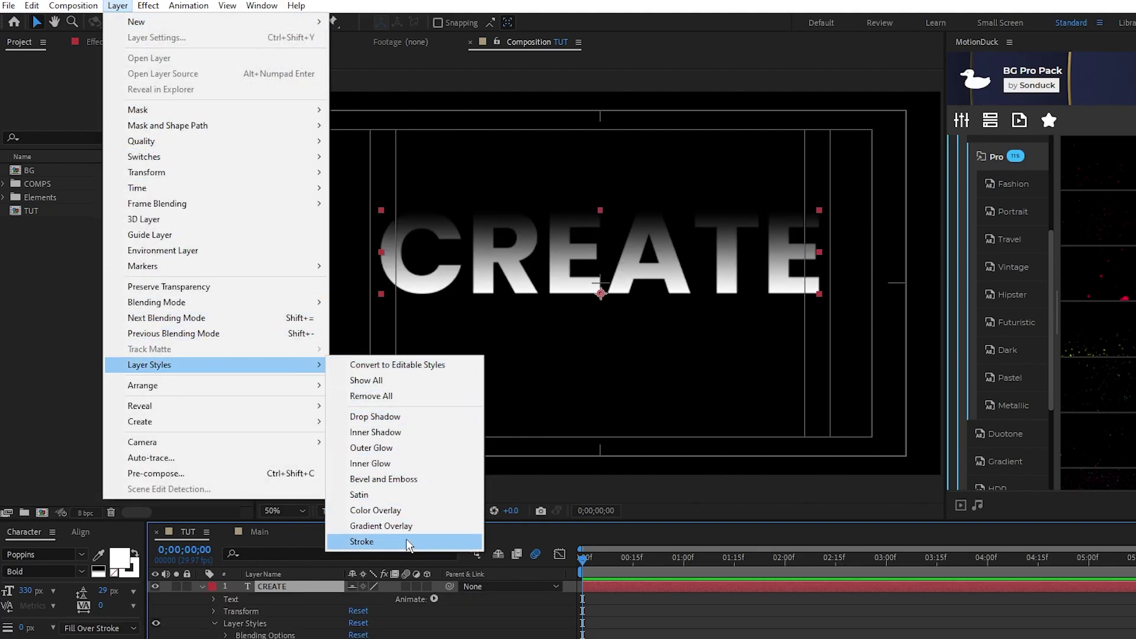
click(462, 541)
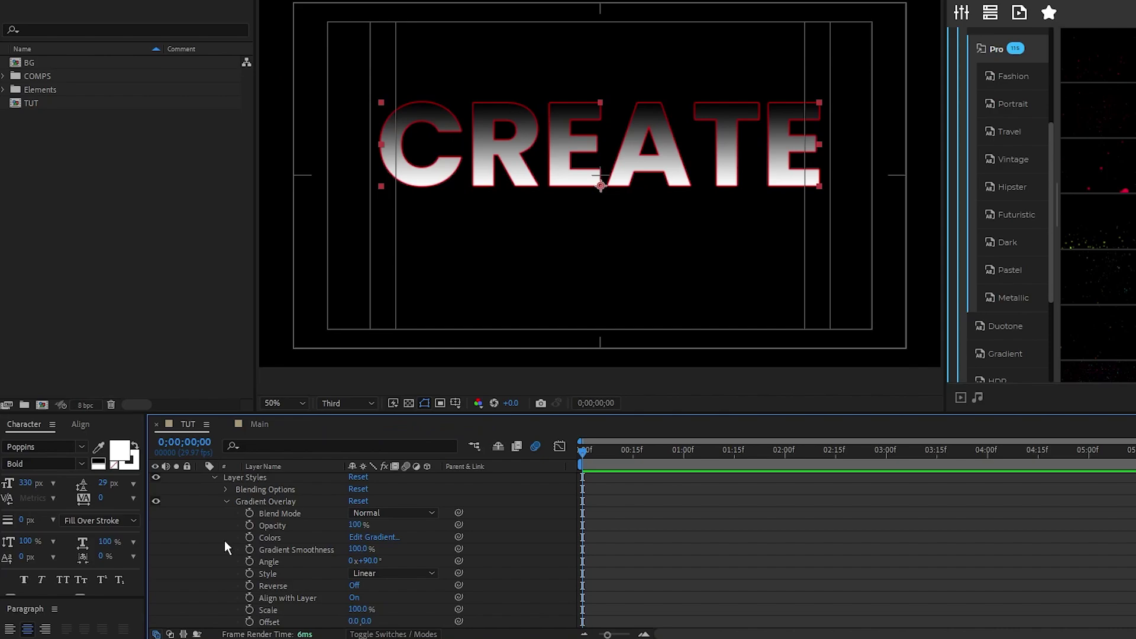
Make both gradient stops bright magenta and set the gradient angle to 180°
click(362, 536)
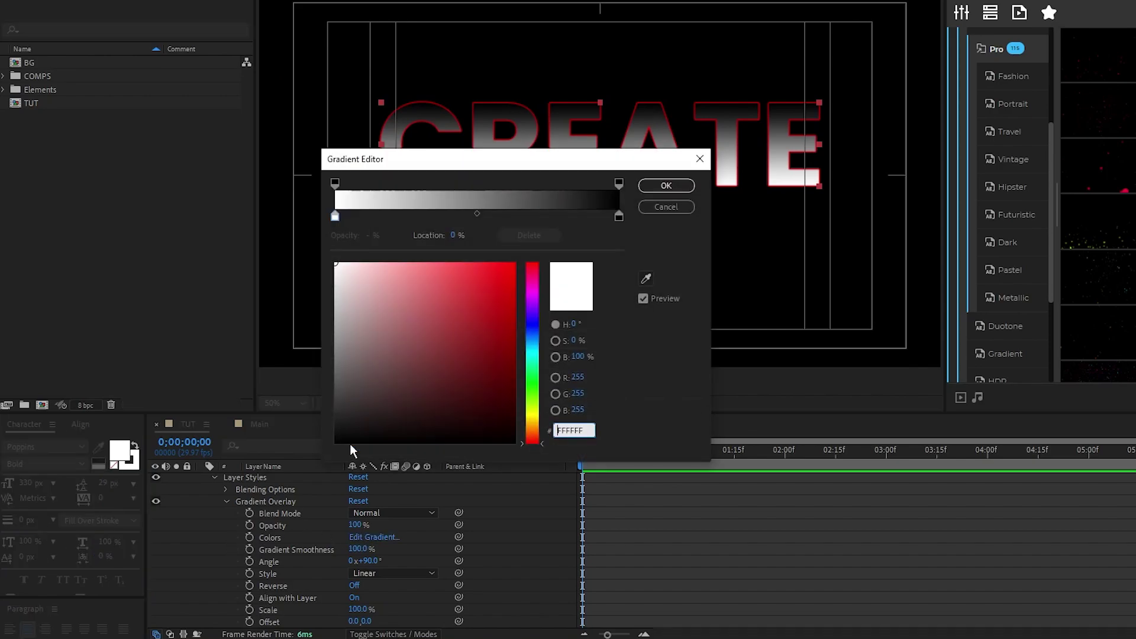
click(335, 217)
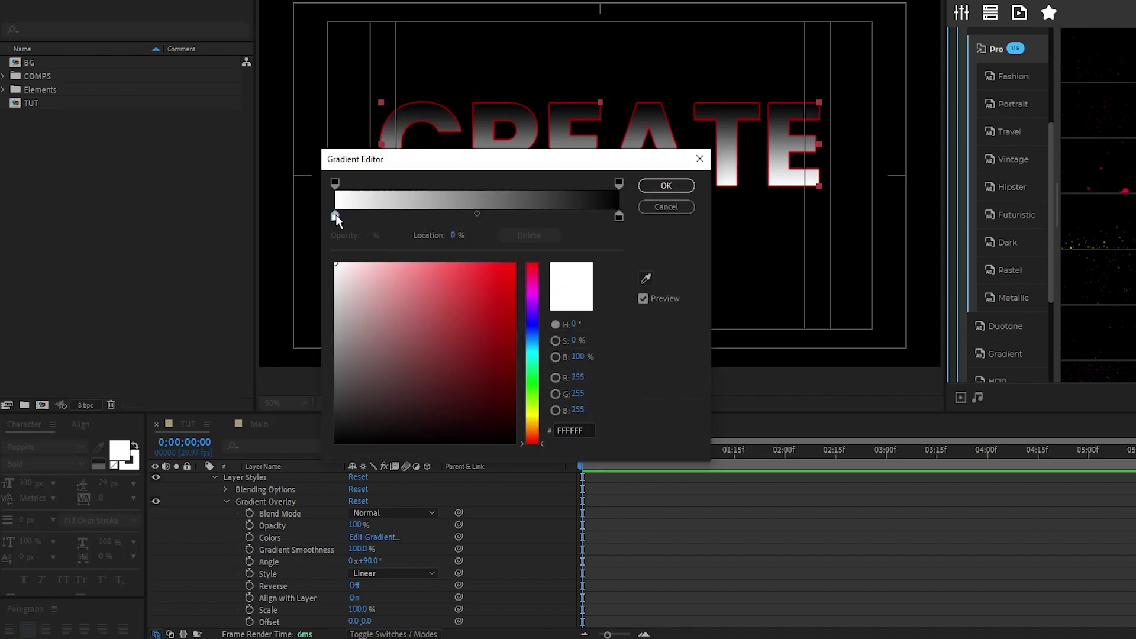
click(532, 293)
click(504, 272)
click(619, 216)
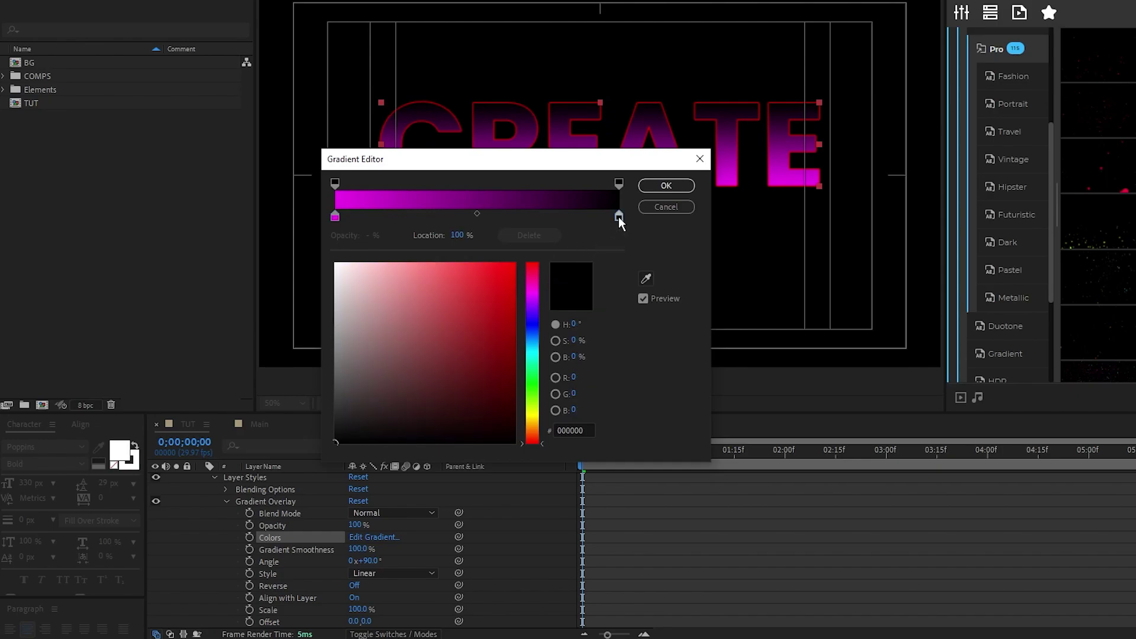
click(532, 298)
click(507, 268)
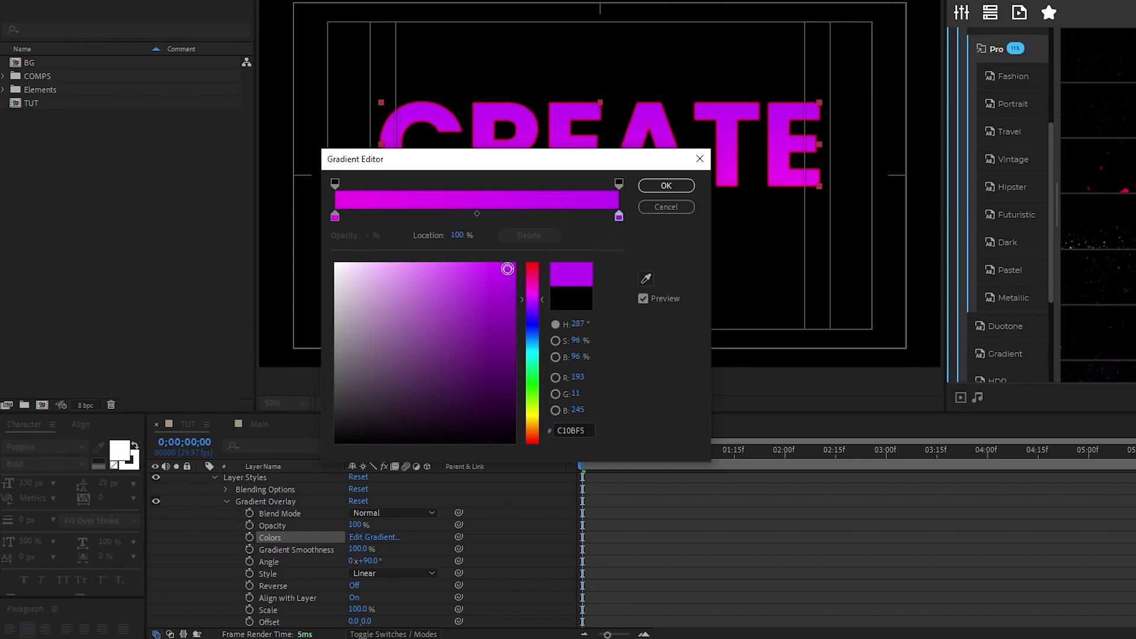
click(652, 187)
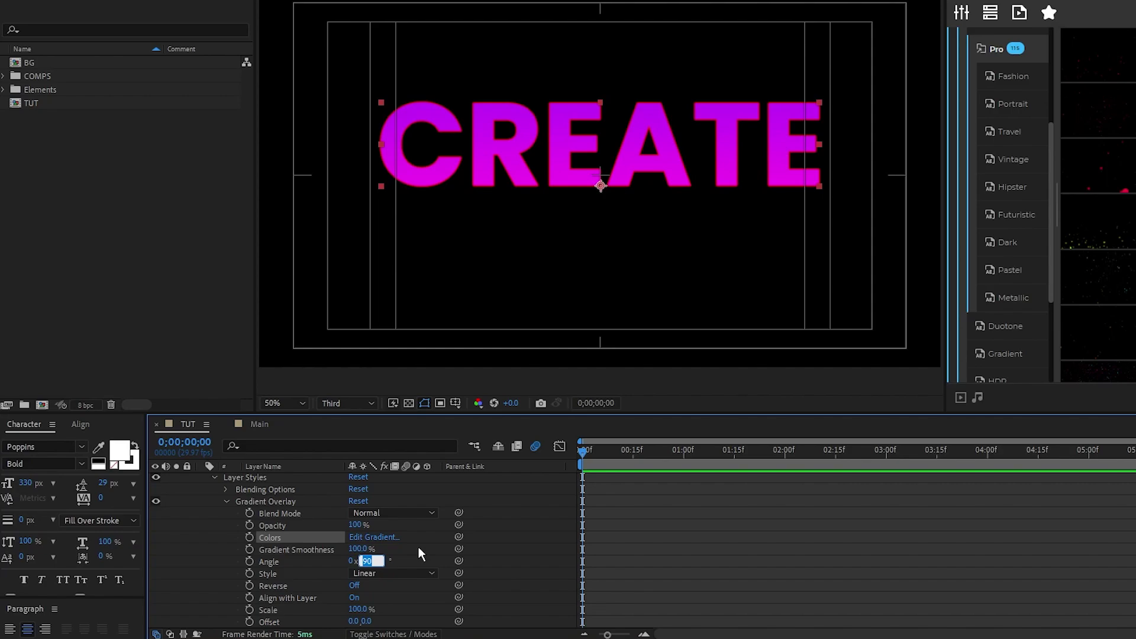
text(180)
key(Return)
Set the Stroke style colour to pure white and its size to 12 px
scroll(417, 546, down, 1)
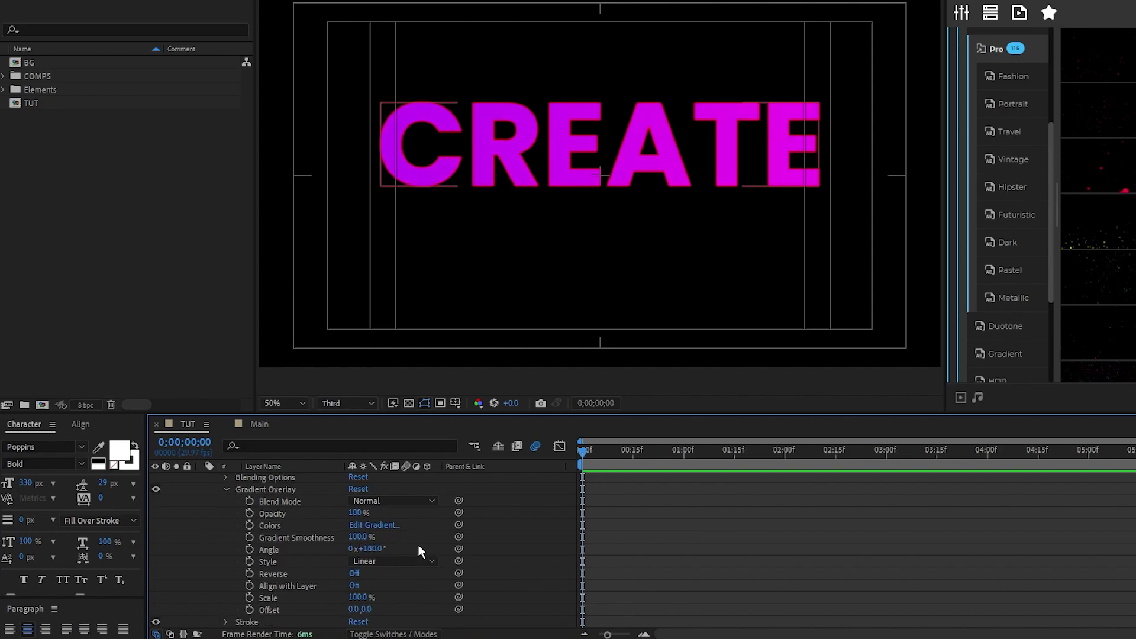
scroll(241, 608, down, 3)
click(226, 561)
click(355, 585)
click(38, 230)
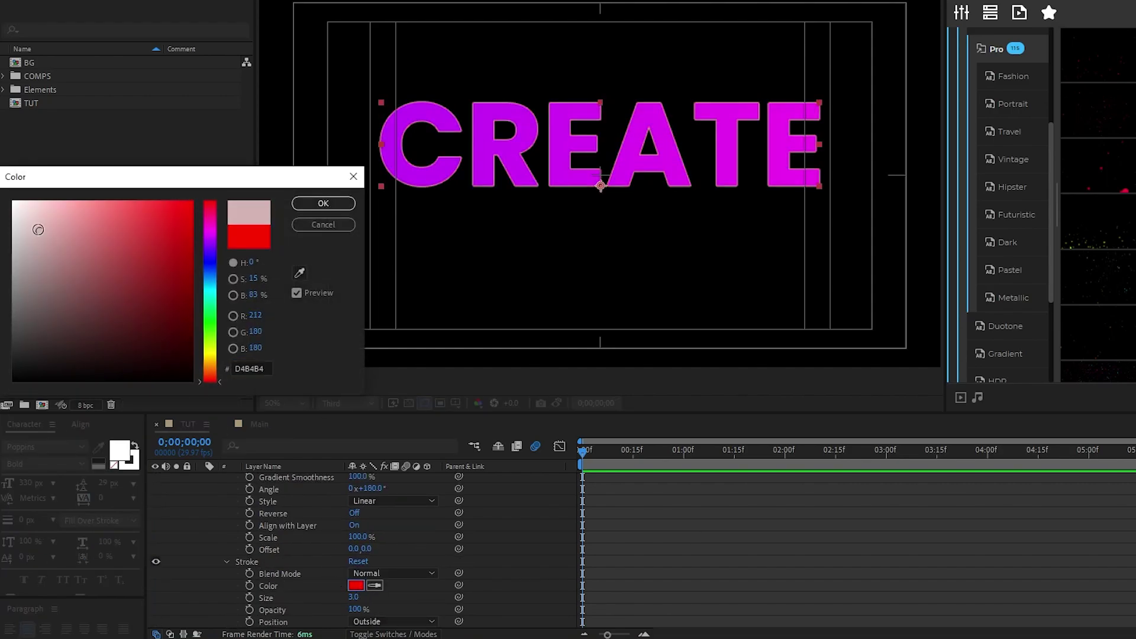
drag(38, 229, 13, 201)
click(323, 203)
text(12)
key(Return)
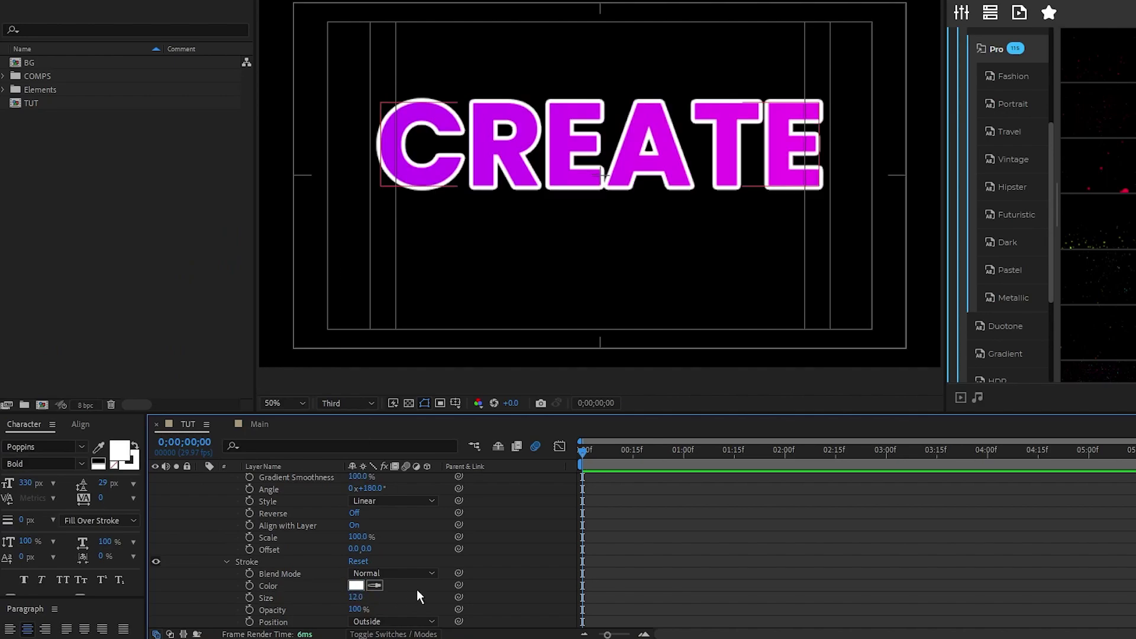
Duplicate CREATE, place the CREATE 2 copy below it, and flip it vertically
scroll(355, 556, up, 3)
click(201, 479)
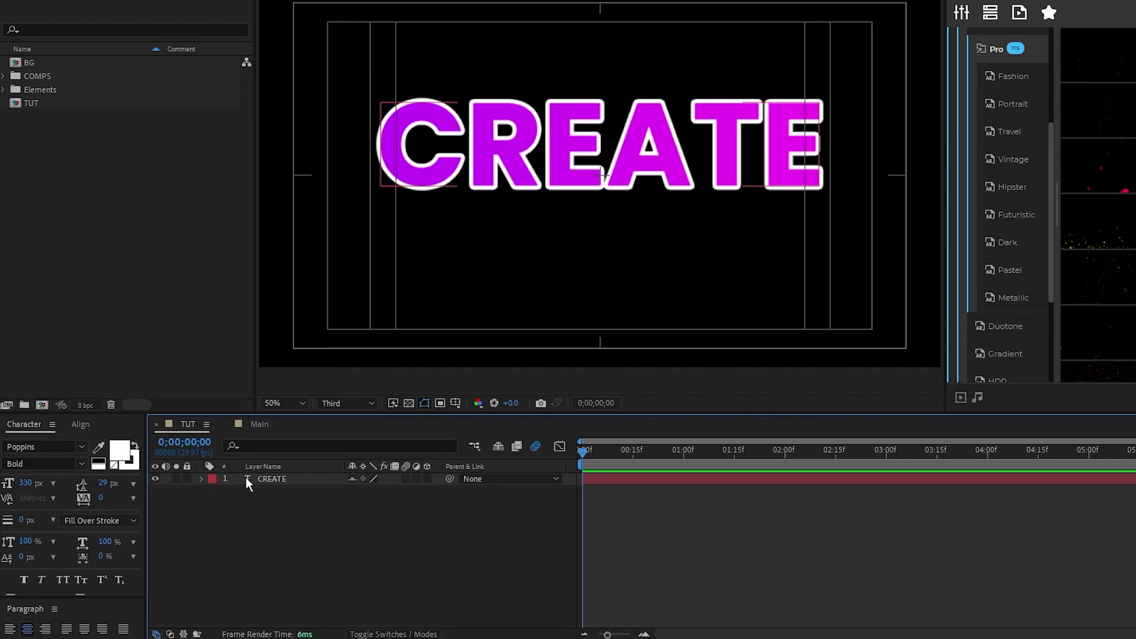
click(274, 479)
key(ctrl+d)
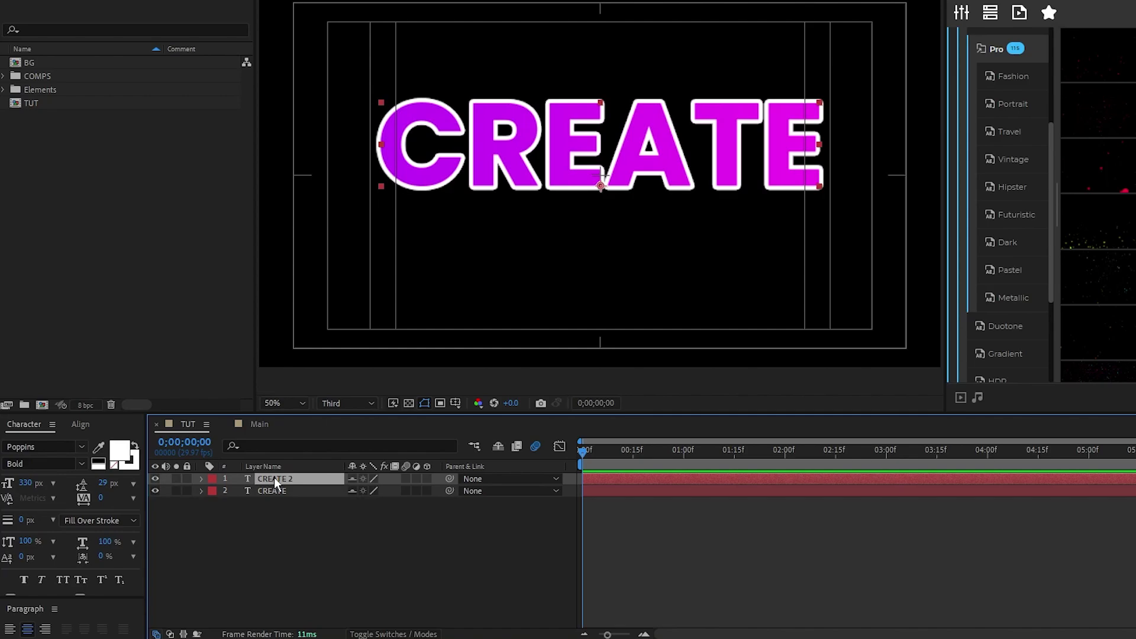
drag(275, 478, 277, 493)
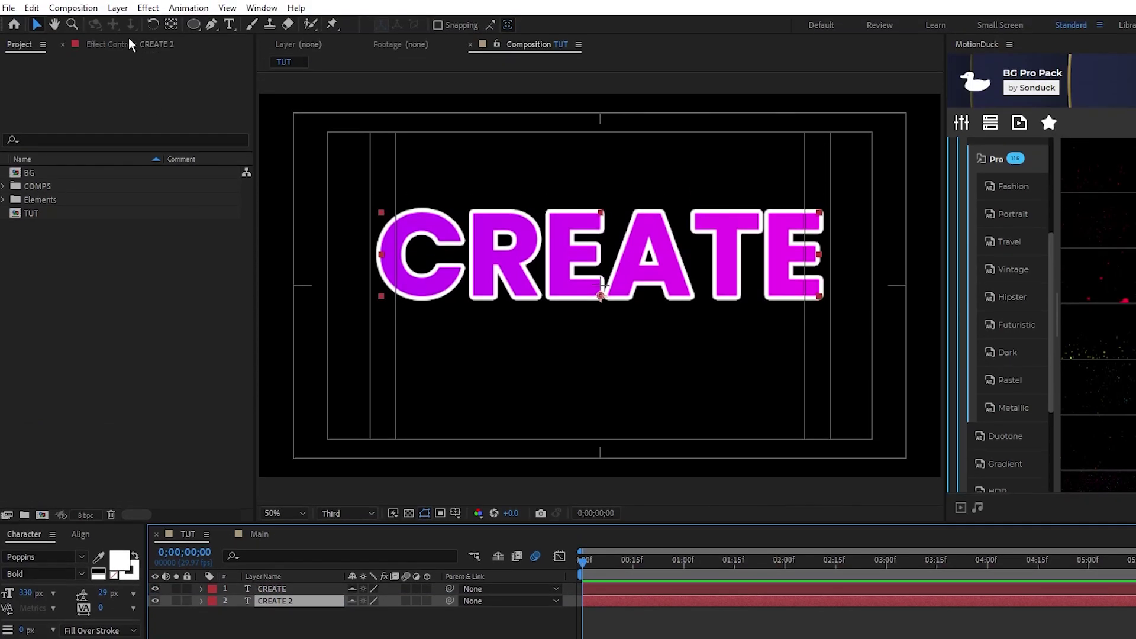
click(118, 8)
mouse_move(191, 177)
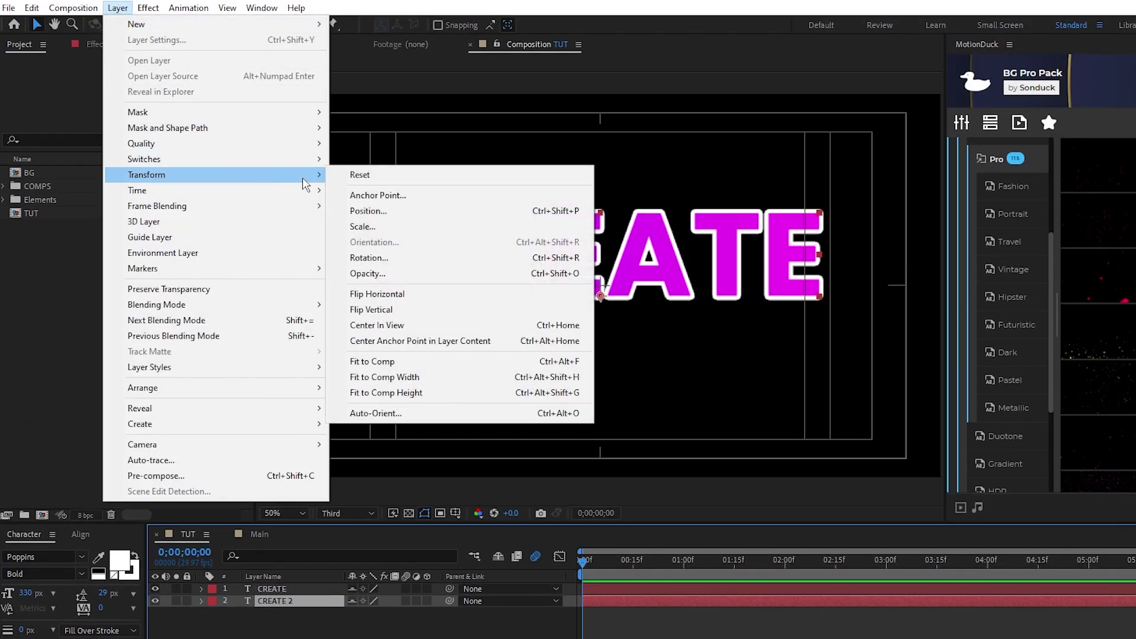
click(491, 309)
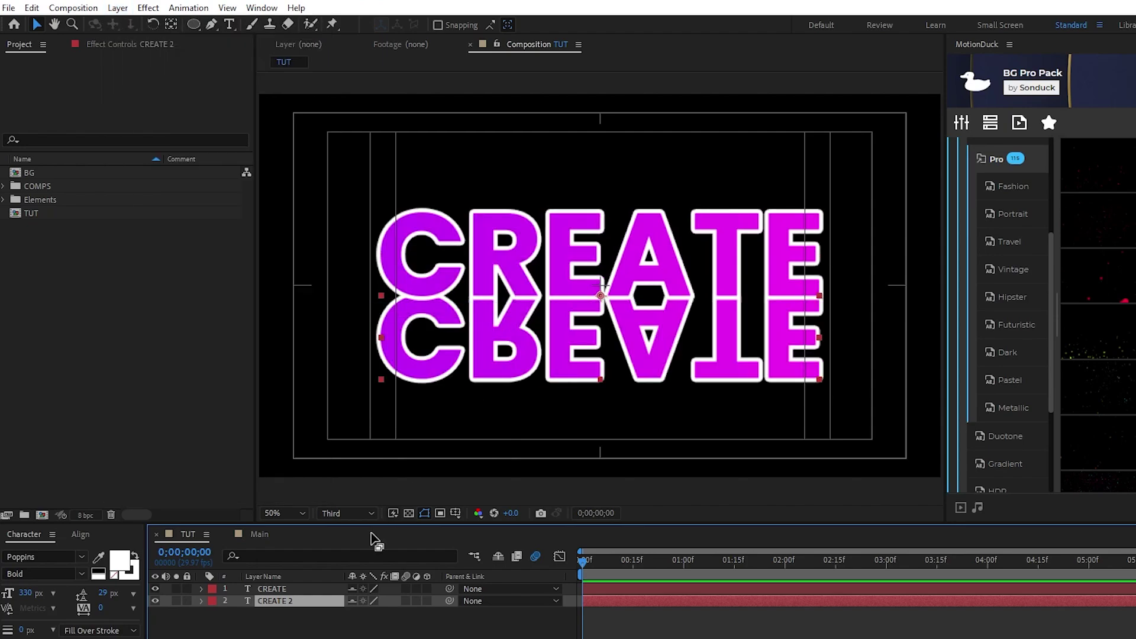
Move the flipped copy down beneath the original and set its opacity to 15%
key(p)
drag(377, 612, 404, 621)
key(ctrl+shift+a)
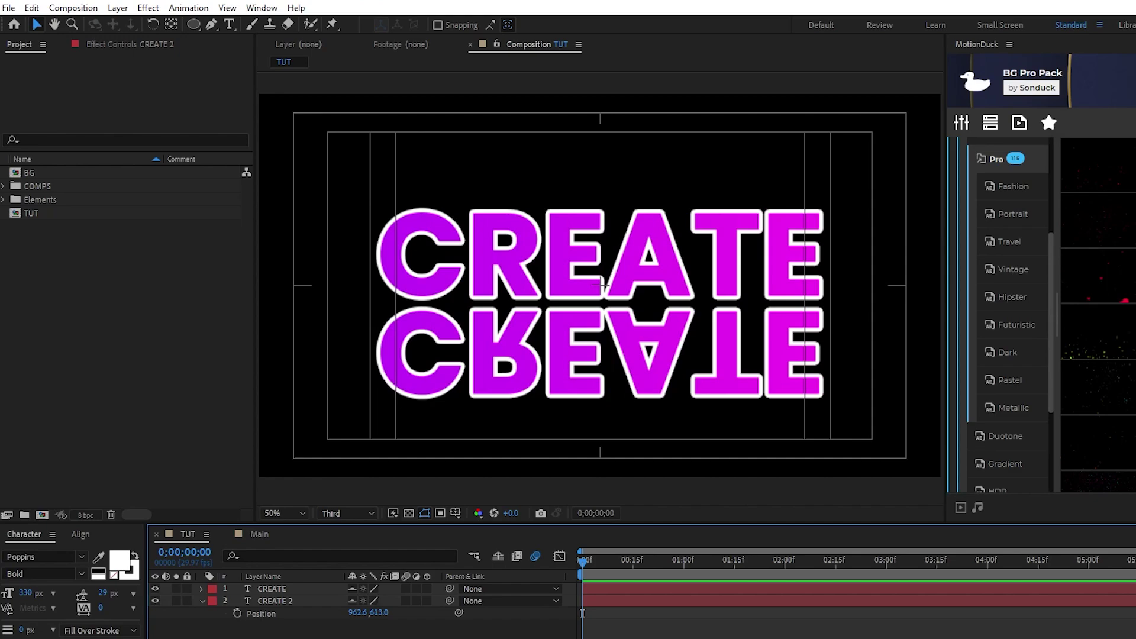
click(204, 602)
key(t)
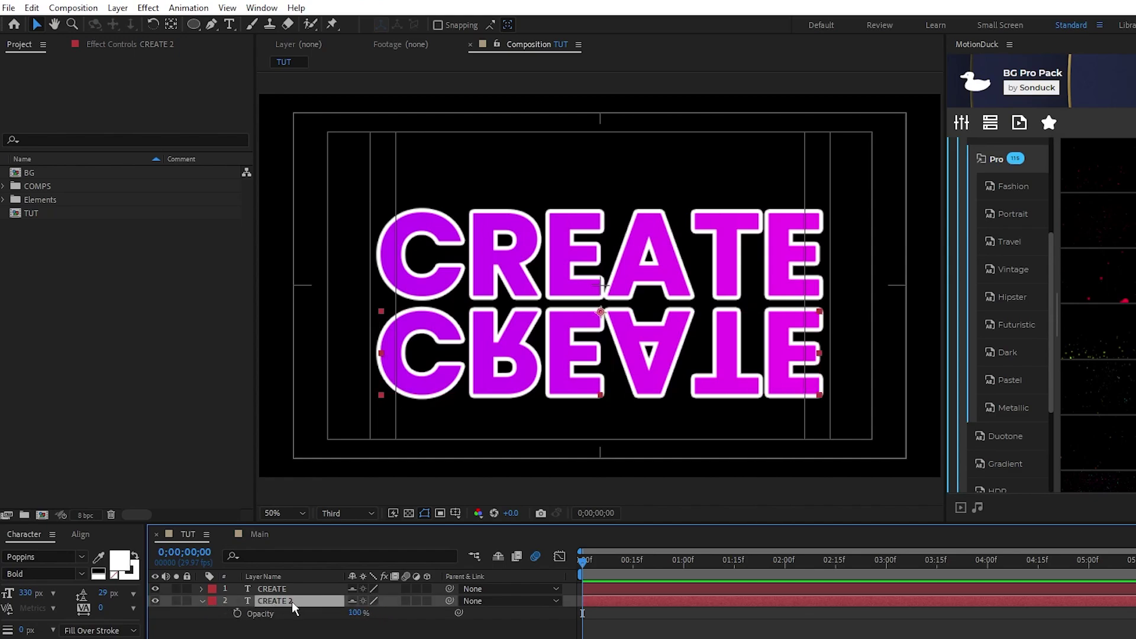
click(359, 612)
text(15)
key(Return)
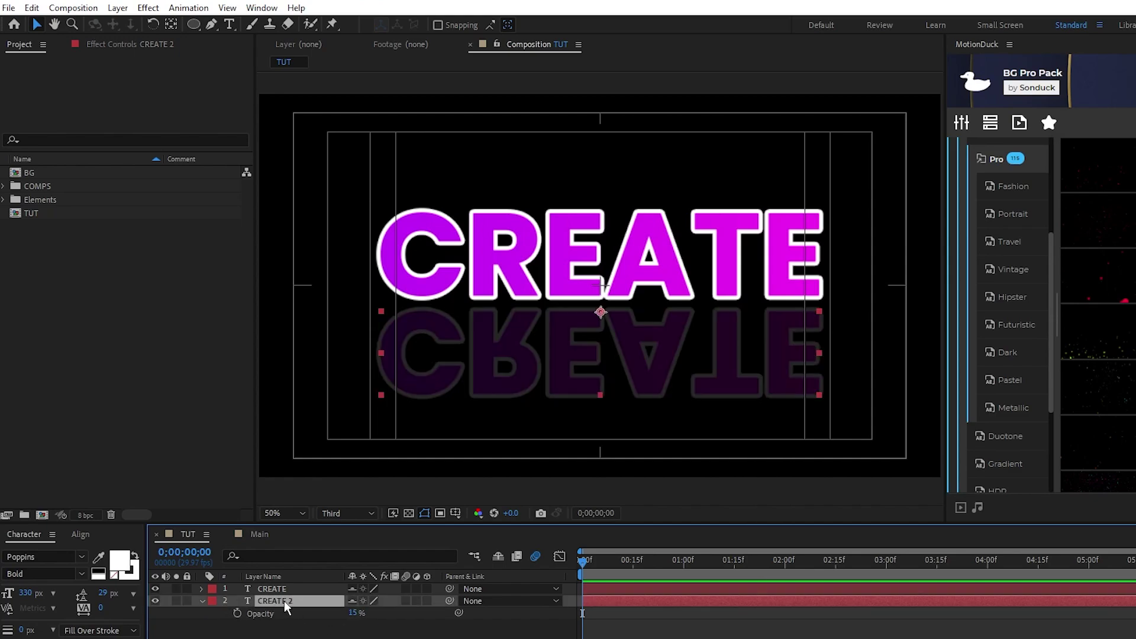
Apply Gaussian Blur with blurriness 8 to CREATE 2, turning off Repeat Edge Pixels
click(150, 8)
mouse_move(201, 108)
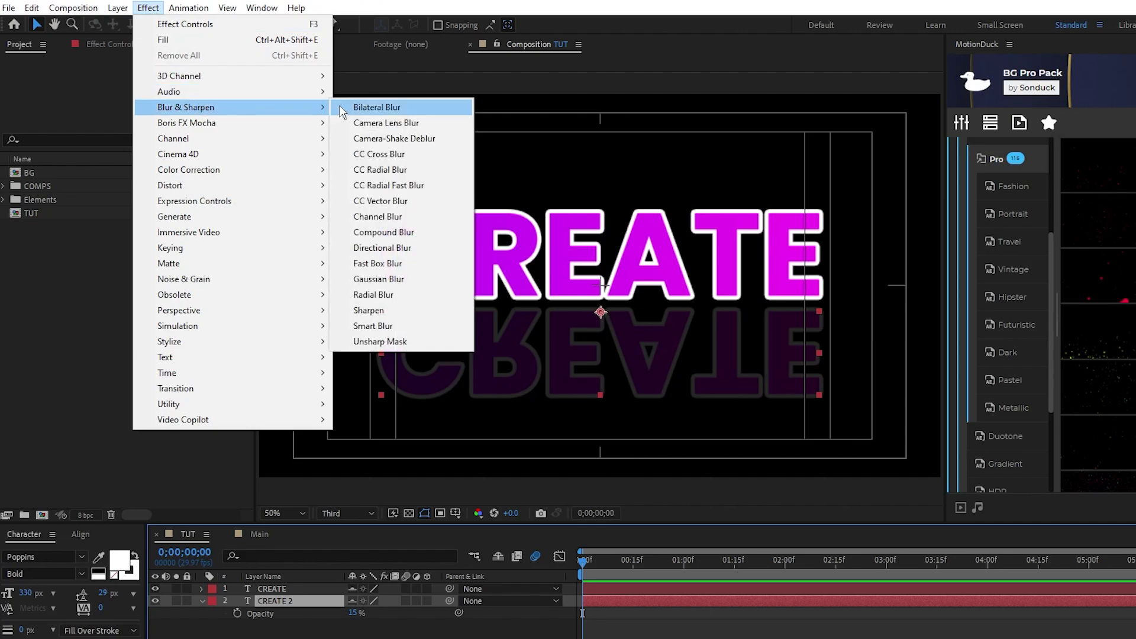
click(448, 287)
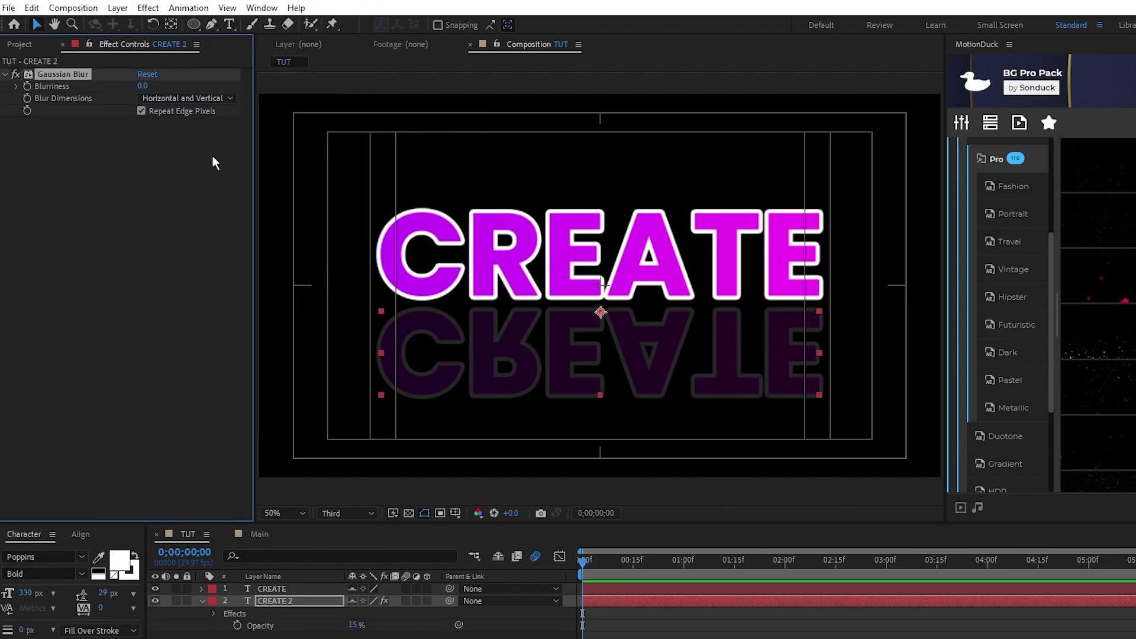
text(8)
click(141, 111)
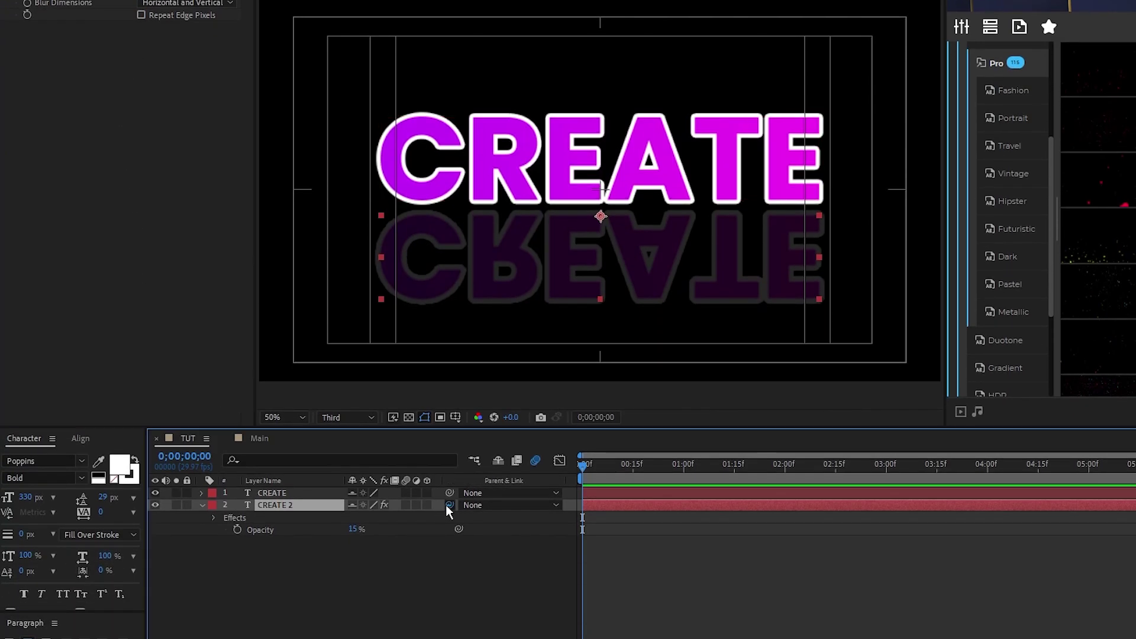
Parent CREATE 2 to CREATE and start Opacity keyframes for both at the first frame
drag(448, 601, 275, 588)
click(202, 506)
shift+click(310, 493)
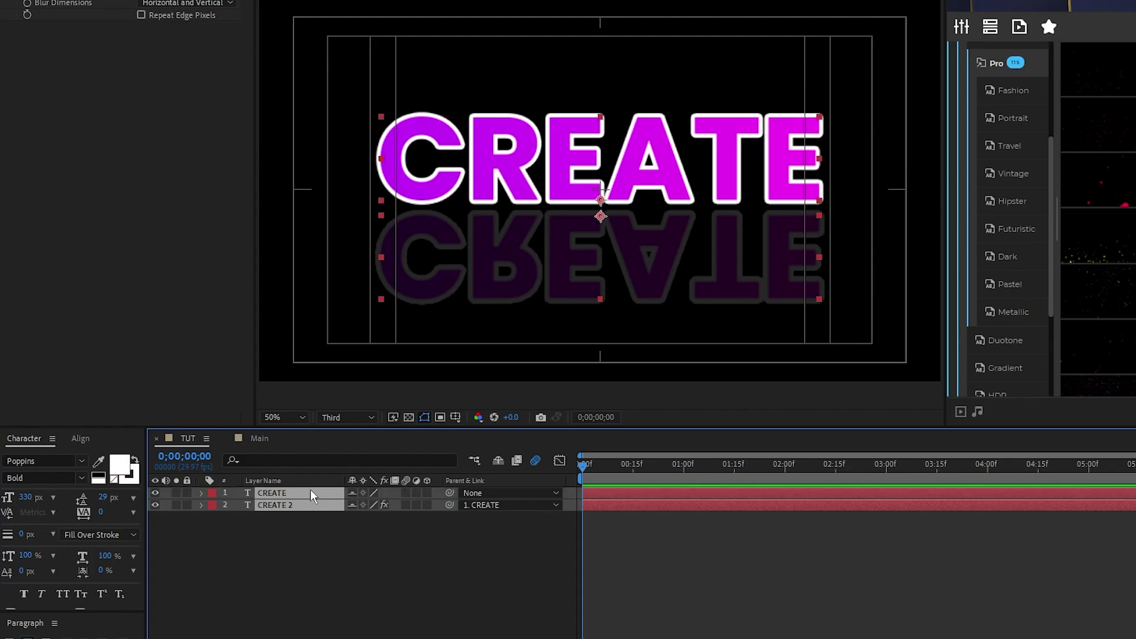
key(t)
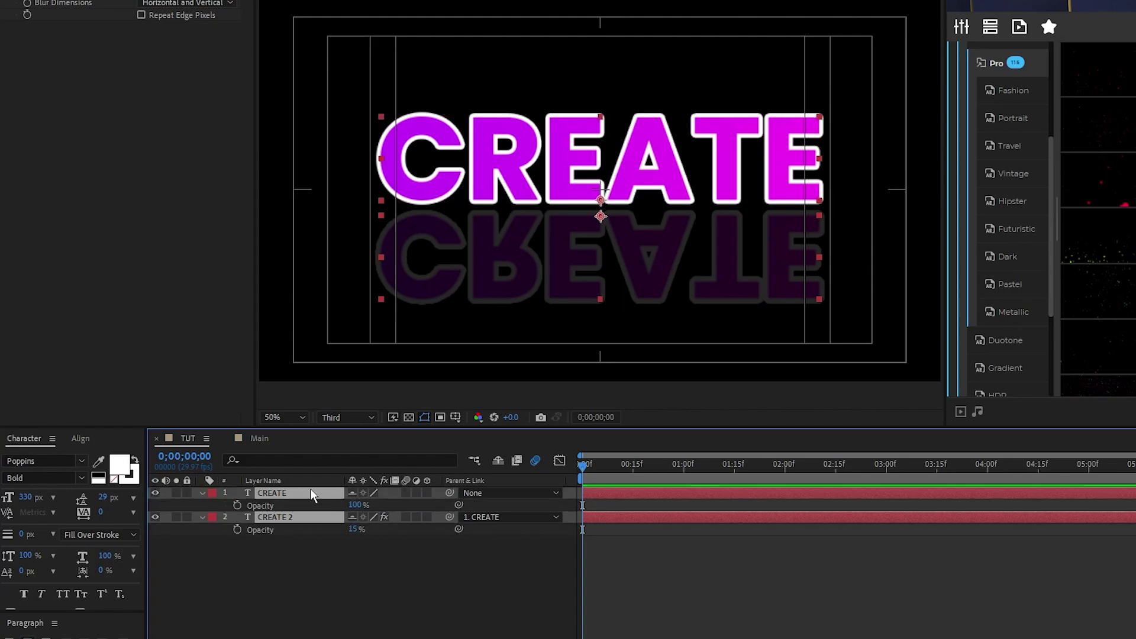
click(237, 506)
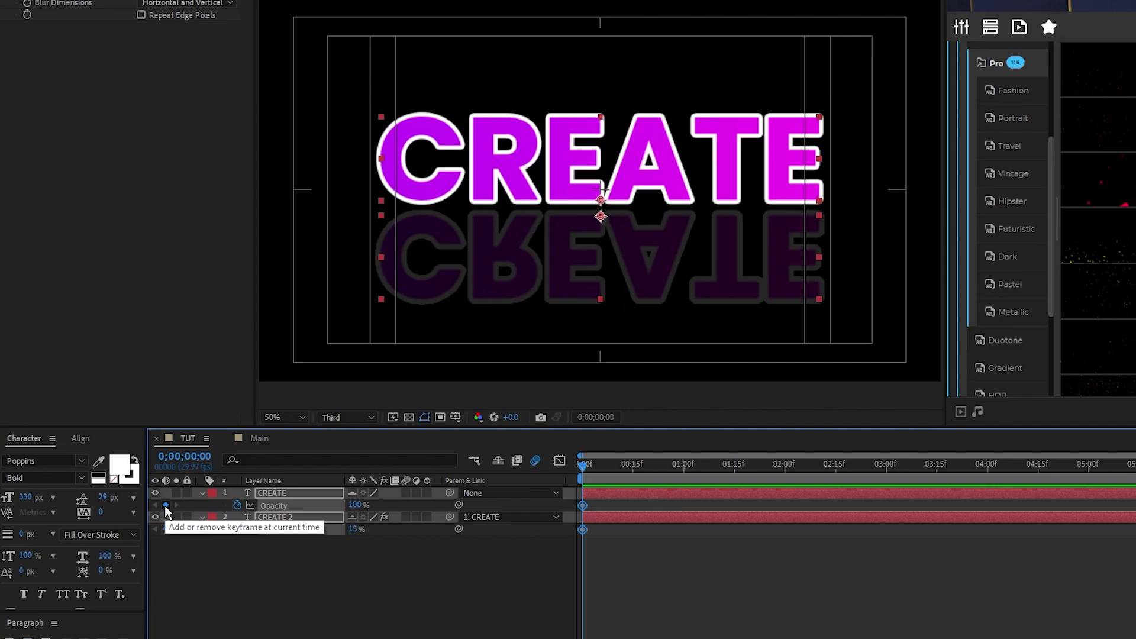
Keyframe both layers' opacity at one second, fade them to 0% two frames later, and preview
key(Page_Down)
key(Page_Down)
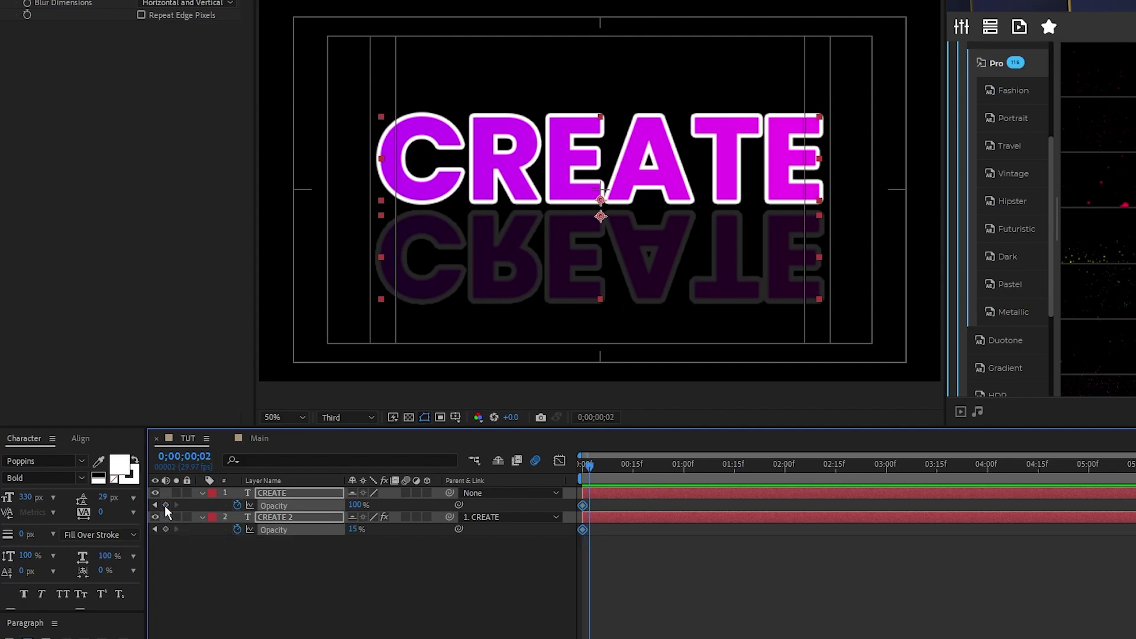
drag(589, 466, 686, 486)
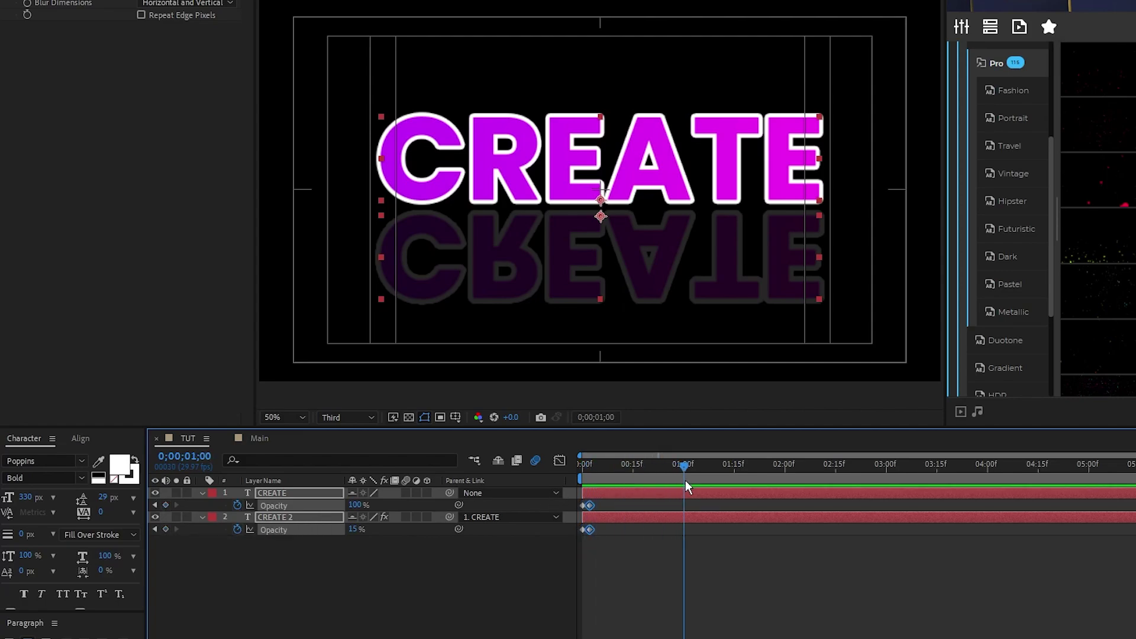
click(166, 505)
key(Page_Down)
key(Page_Down)
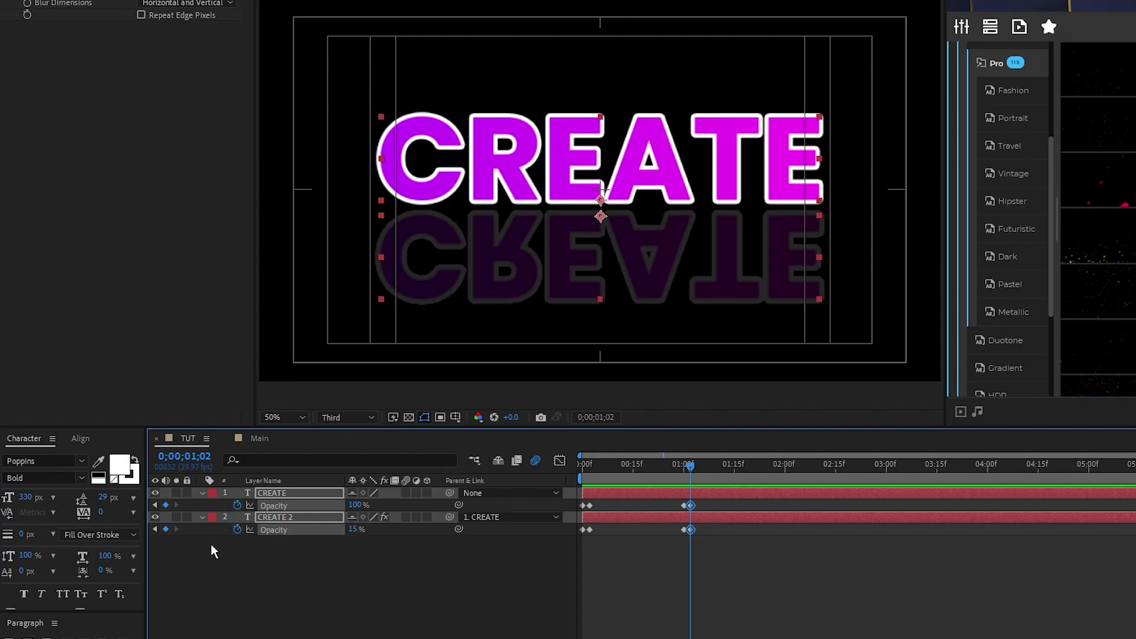
drag(358, 507, 319, 509)
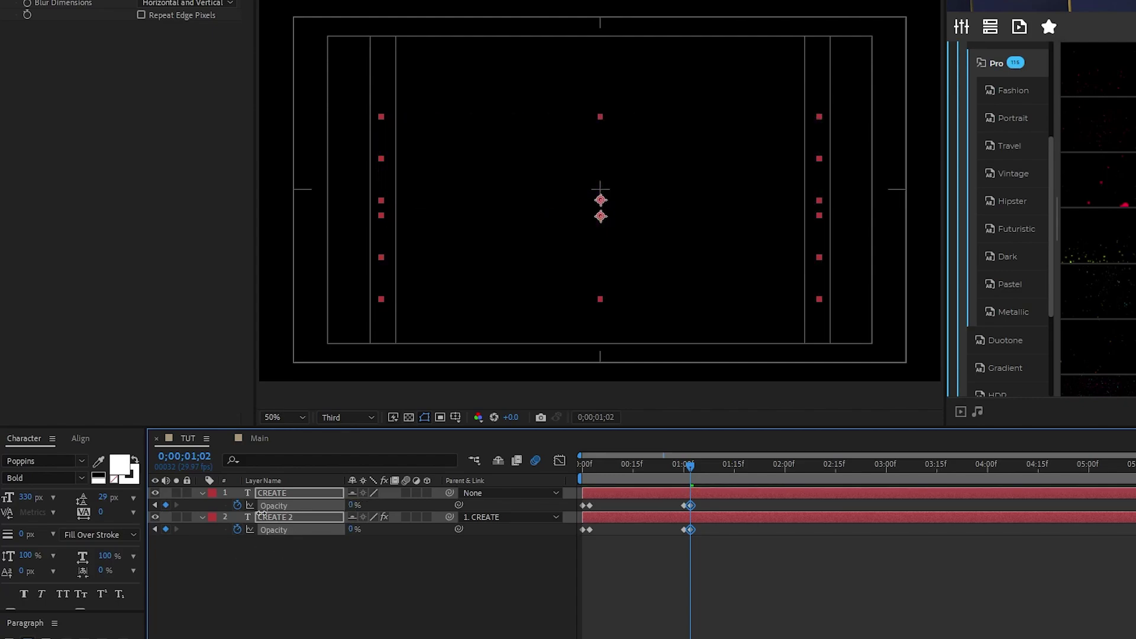
key(Home)
click(449, 561)
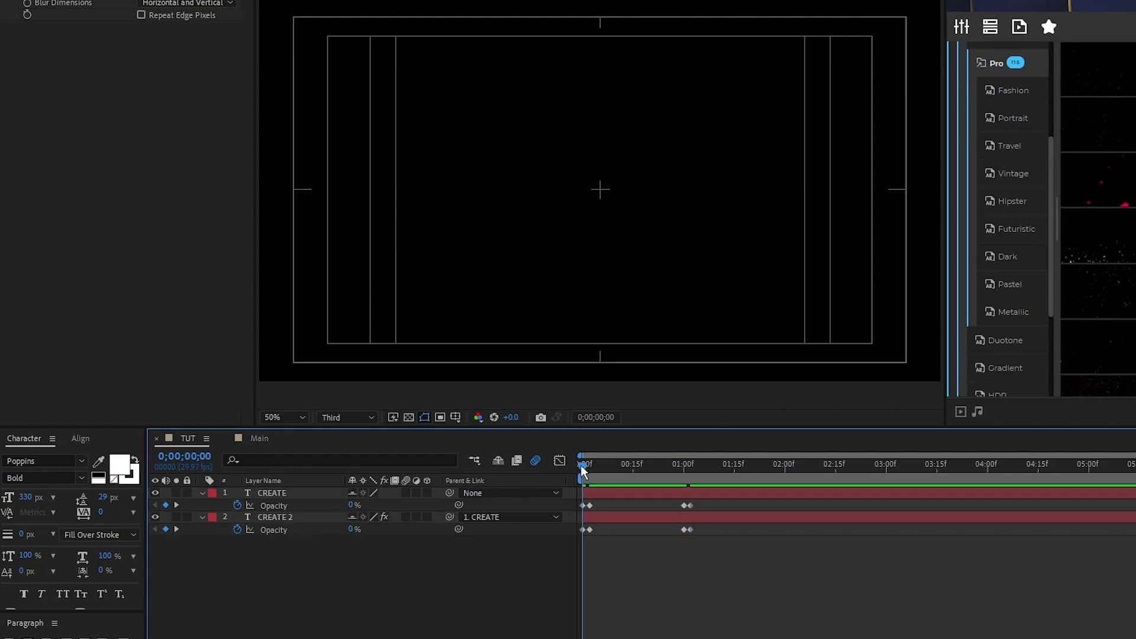
drag(583, 470, 682, 488)
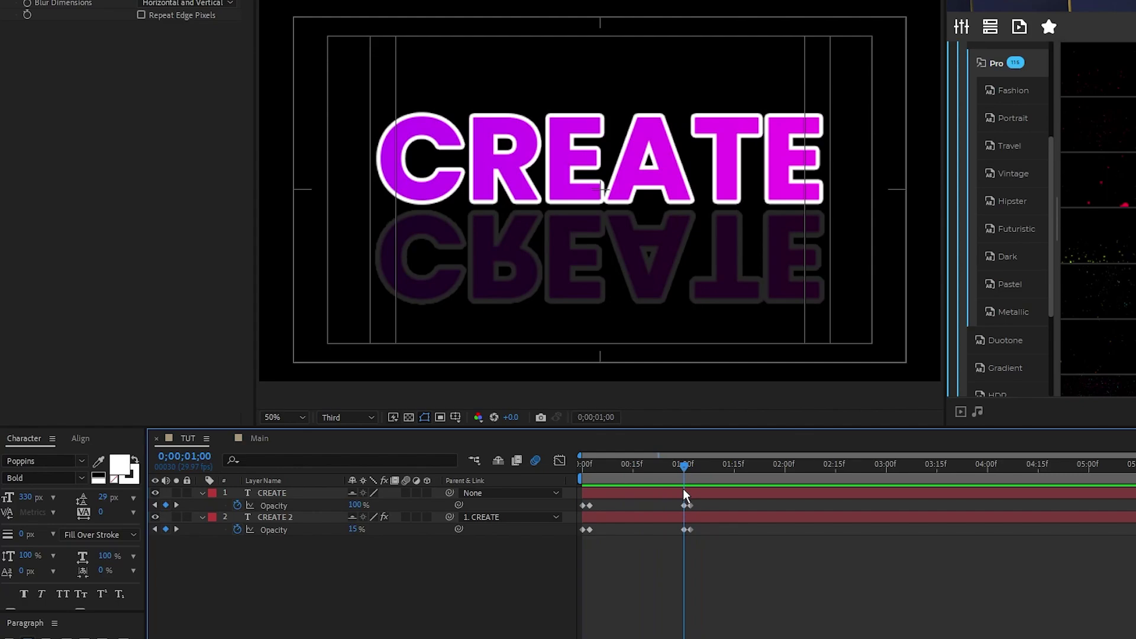
Pre-compose the CREATE and CREATE 2 layers into a precomp named 'Text 1'
click(299, 517)
shift+click(265, 492)
right_click(265, 492)
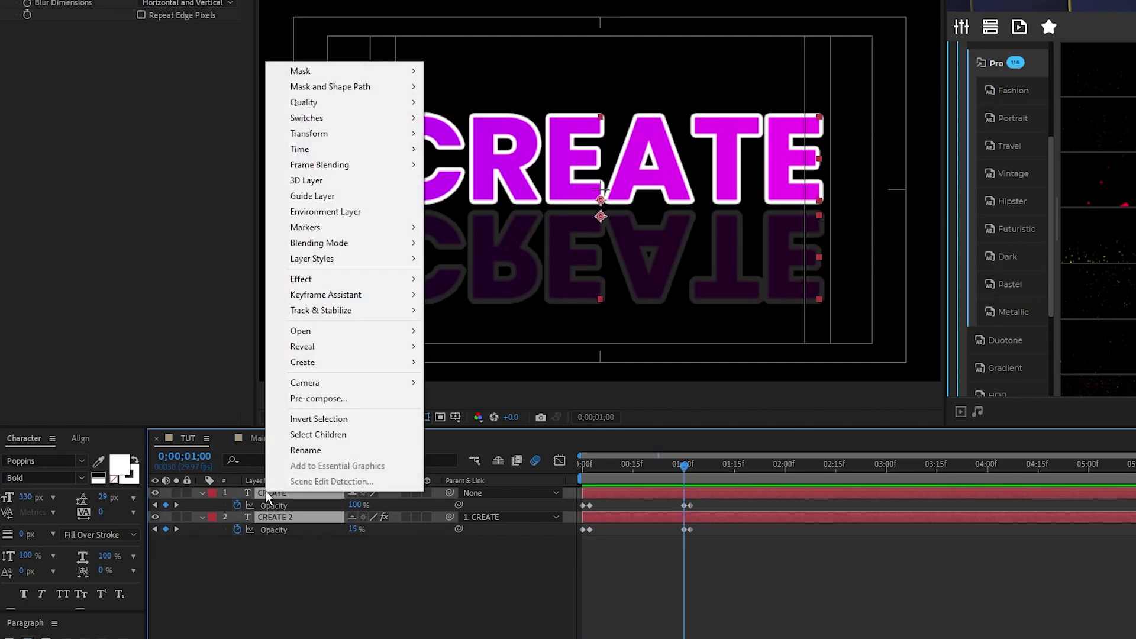
click(379, 399)
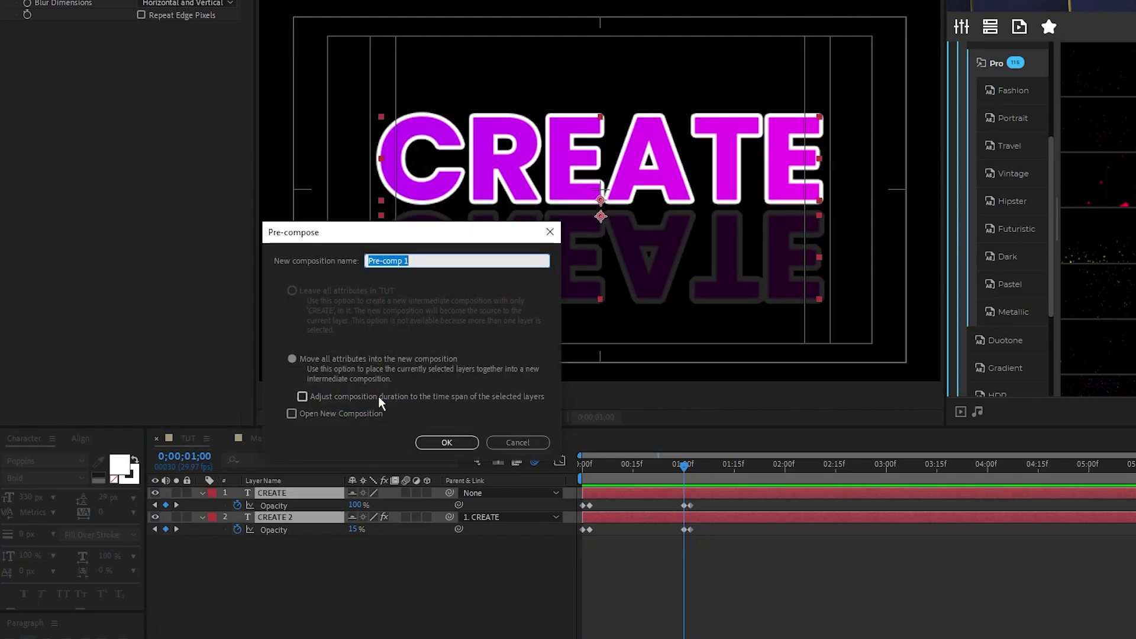
text(Text 1)
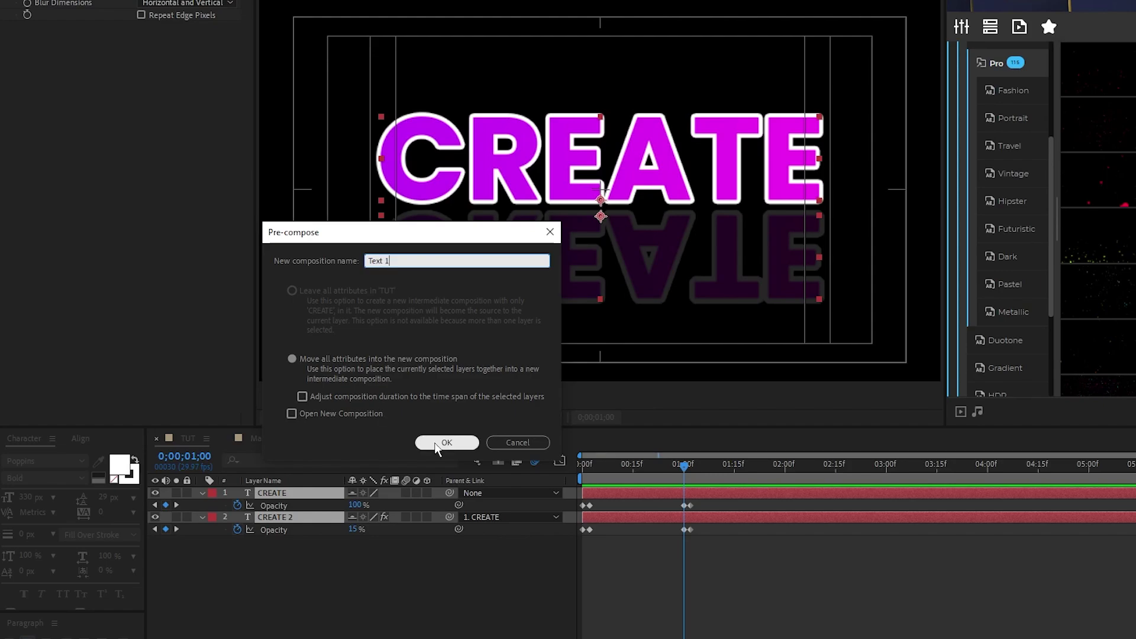
click(447, 442)
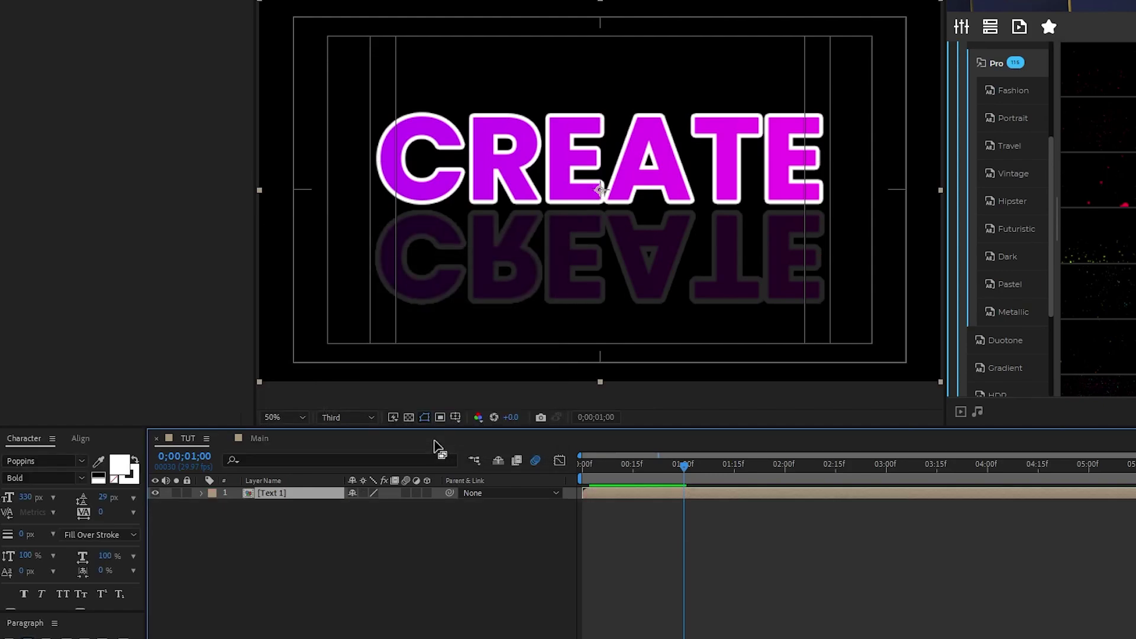
Make Text 1 a 3D layer with motion blur and show its Position at frame 11
click(427, 494)
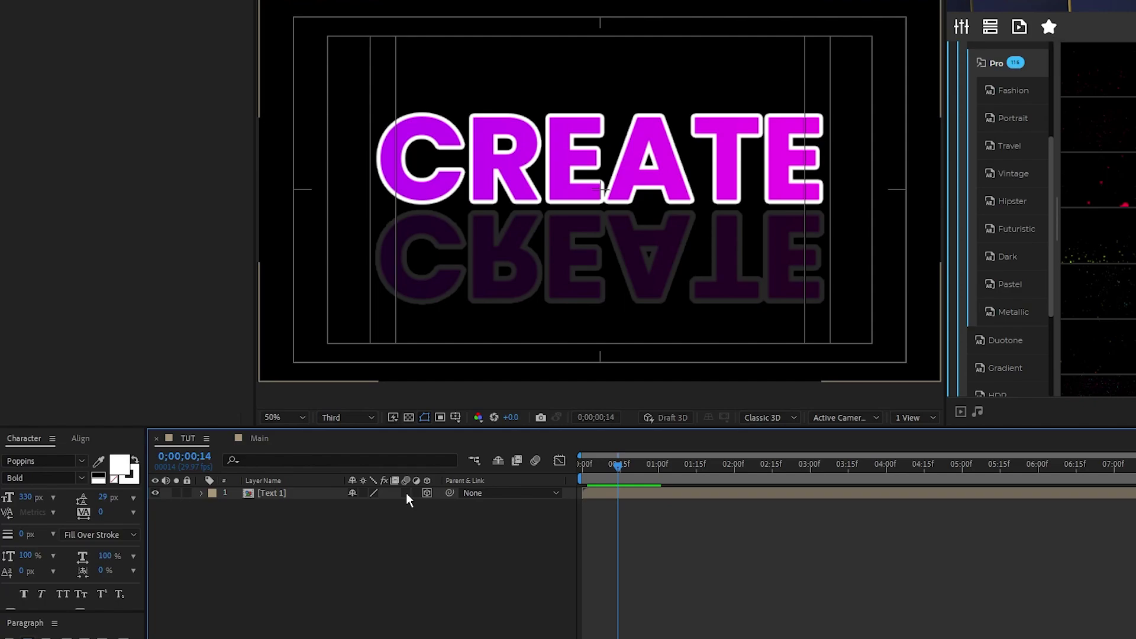
click(407, 494)
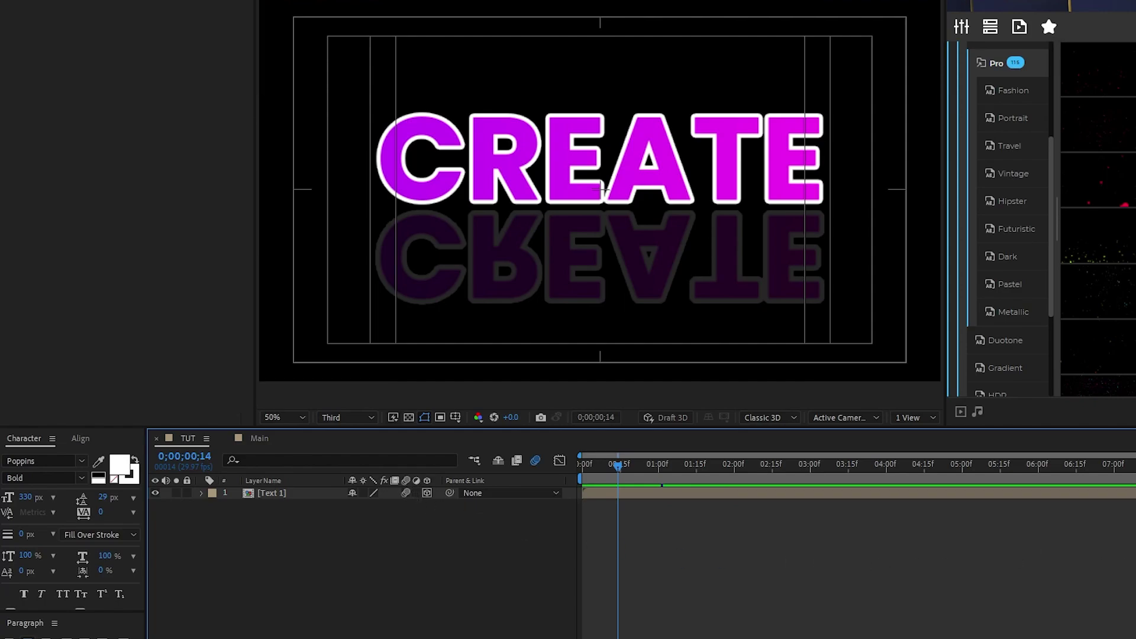
click(600, 188)
click(658, 468)
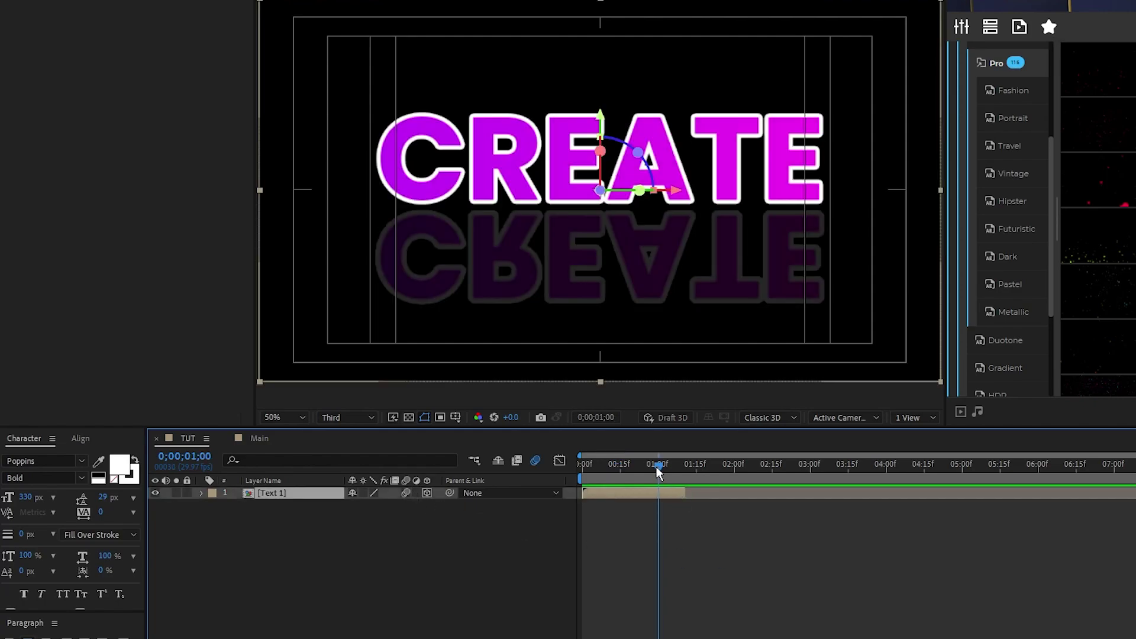
drag(658, 471, 663, 467)
click(639, 525)
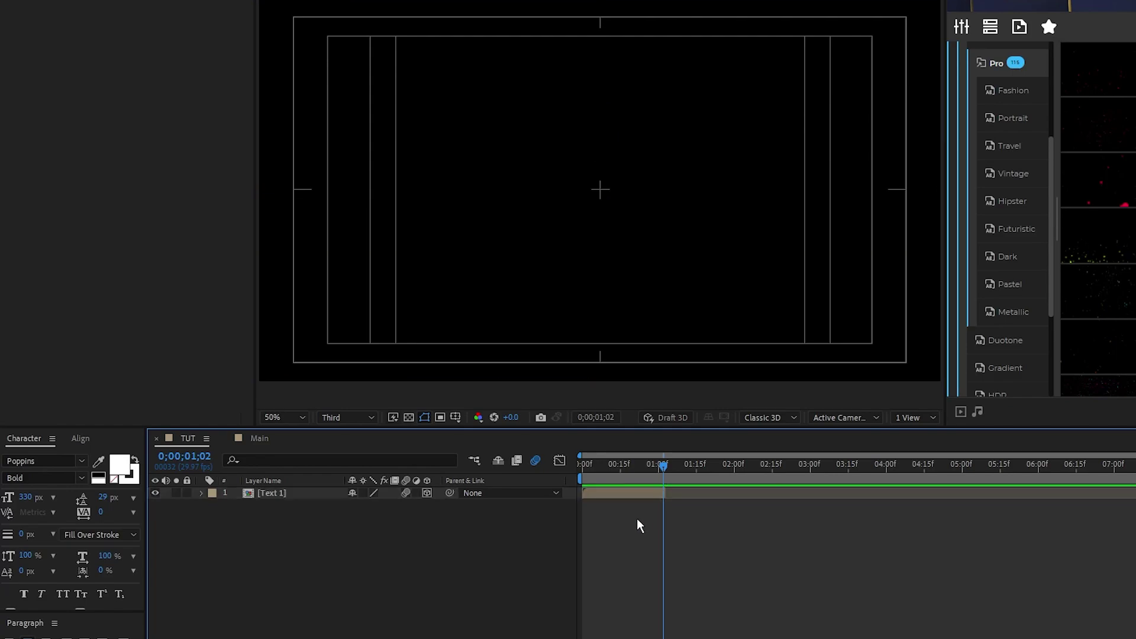
click(262, 495)
key(p)
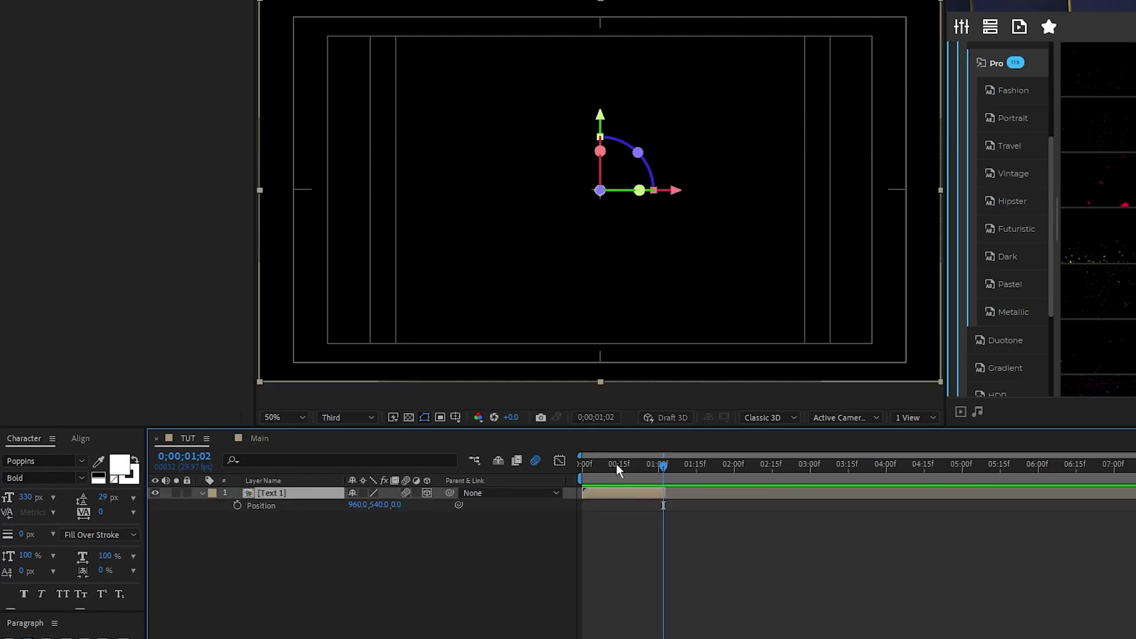
drag(617, 468, 611, 470)
Keyframe Text 1's Z Position from -650 to 1094, retiming the keyframes across the clip
key(alt+shift+p)
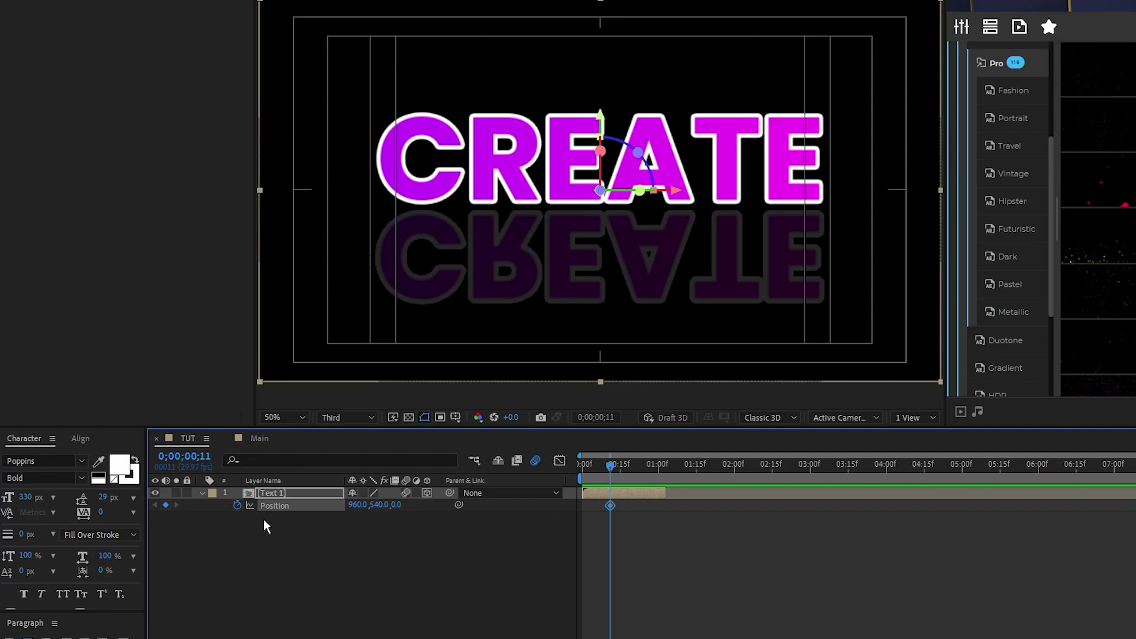
drag(399, 509, 203, 539)
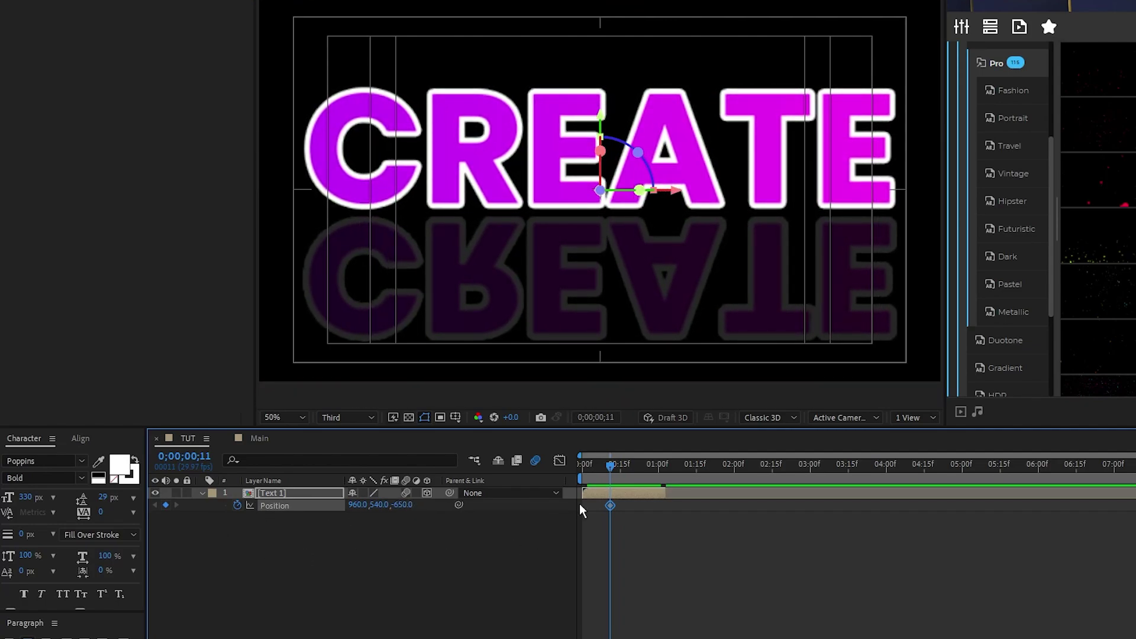
click(625, 467)
drag(404, 505, 700, 506)
drag(626, 505, 652, 471)
click(584, 467)
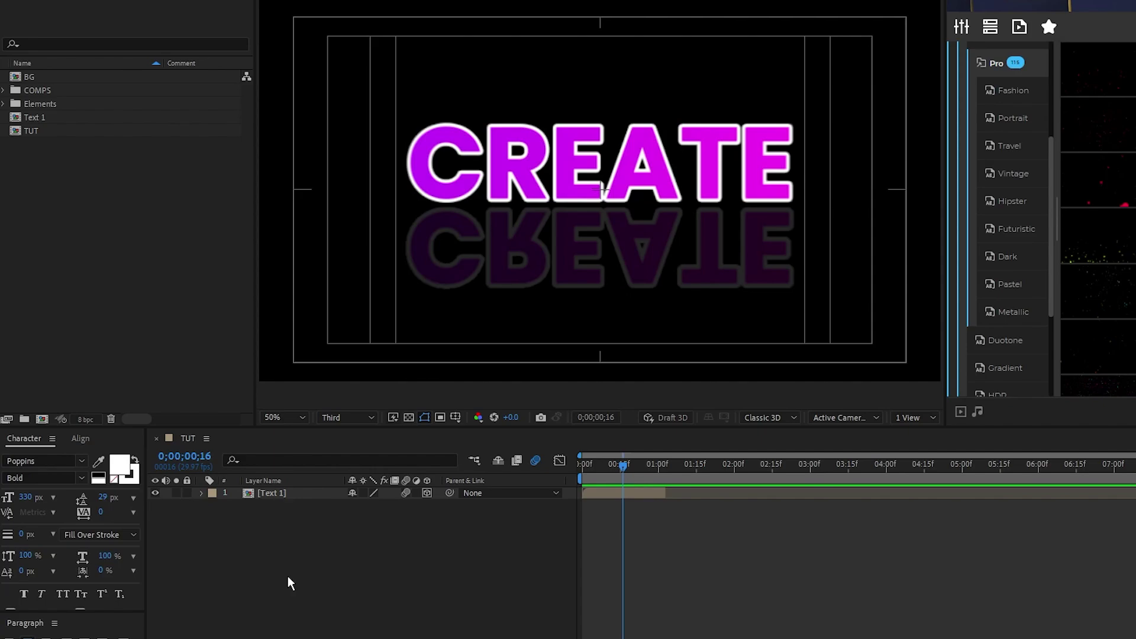
Duplicate the Text 1 layer and swap the lower copy's source for a duplicated Text 2 comp
click(278, 492)
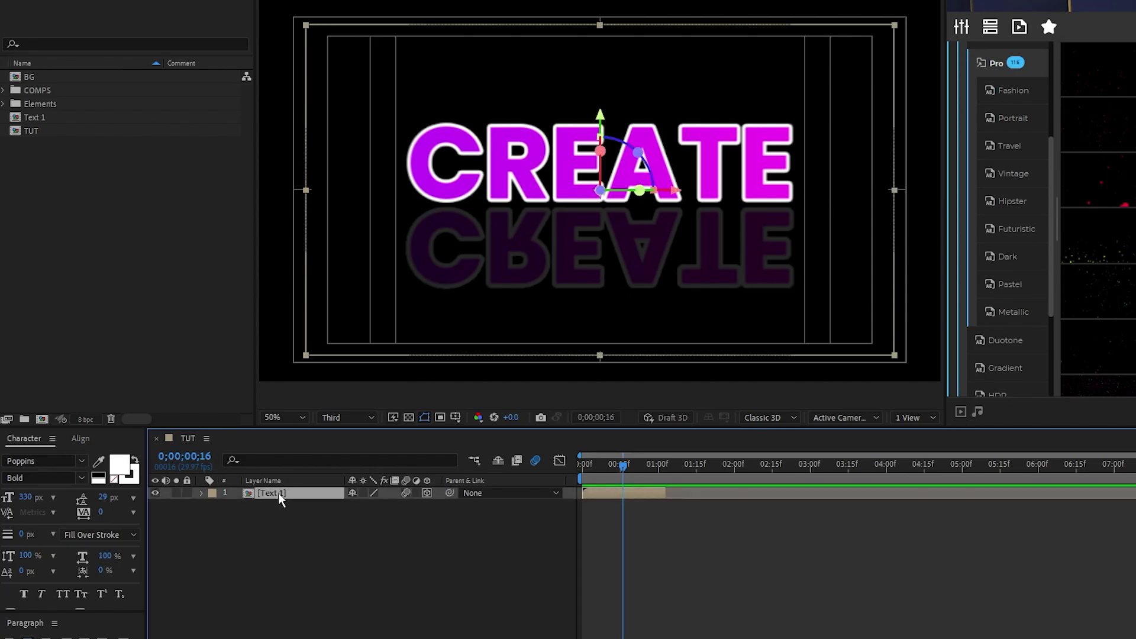
key(ctrl+d)
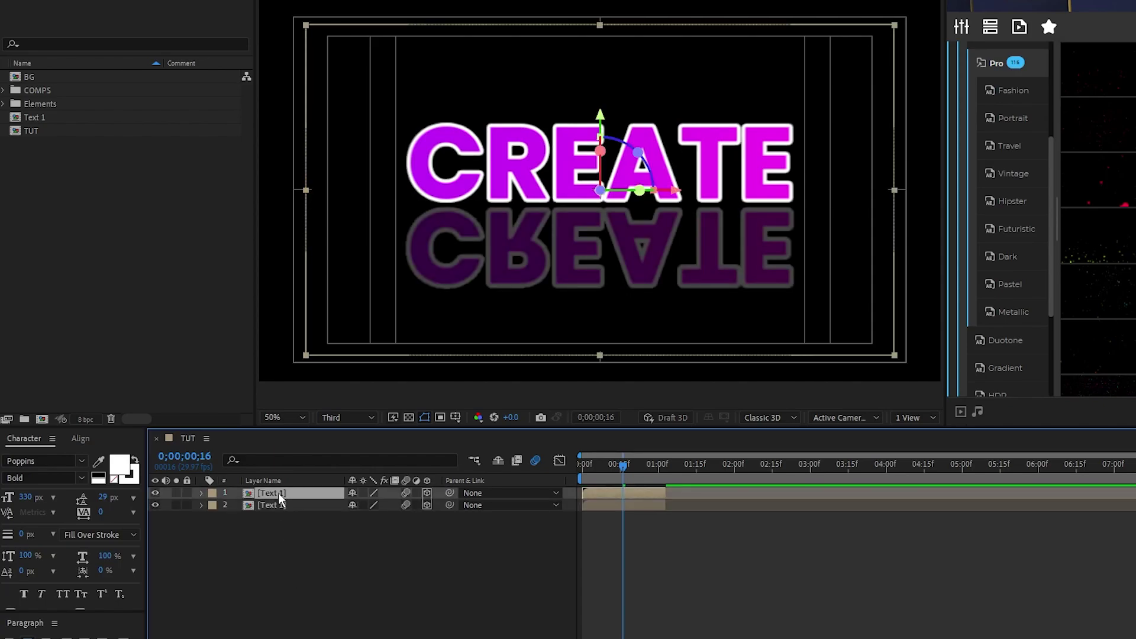
click(278, 506)
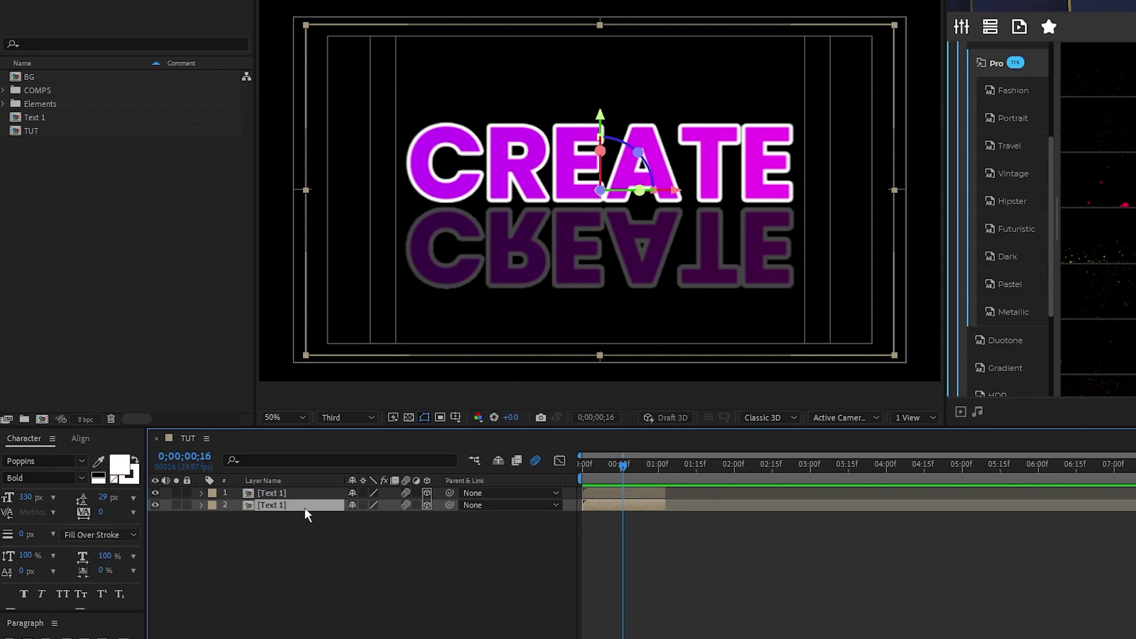
click(62, 116)
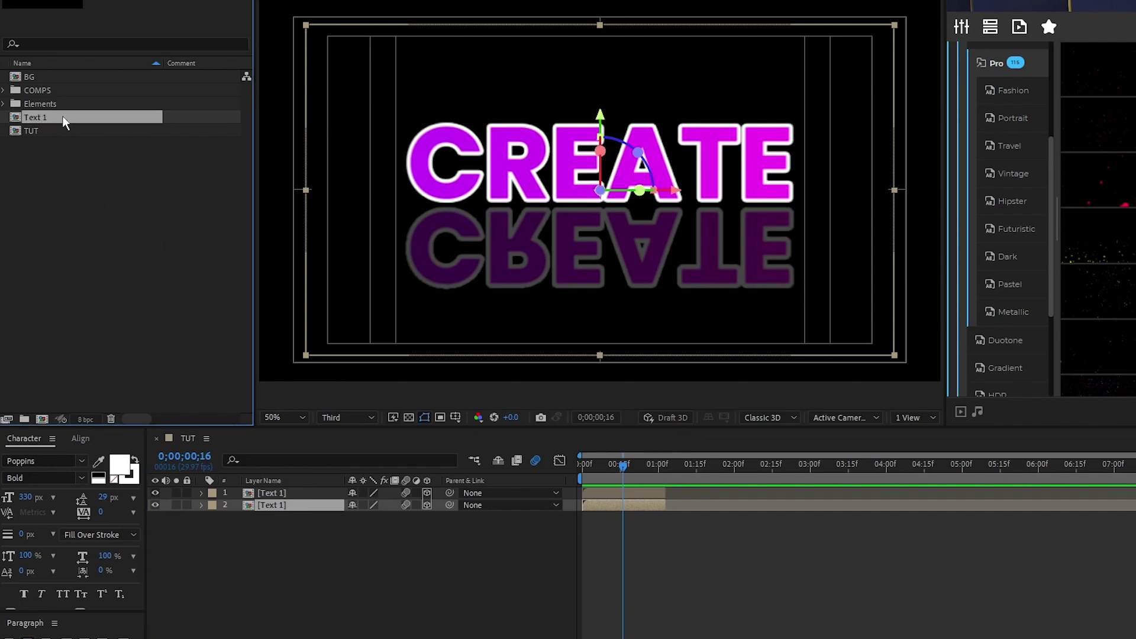
key(ctrl+d)
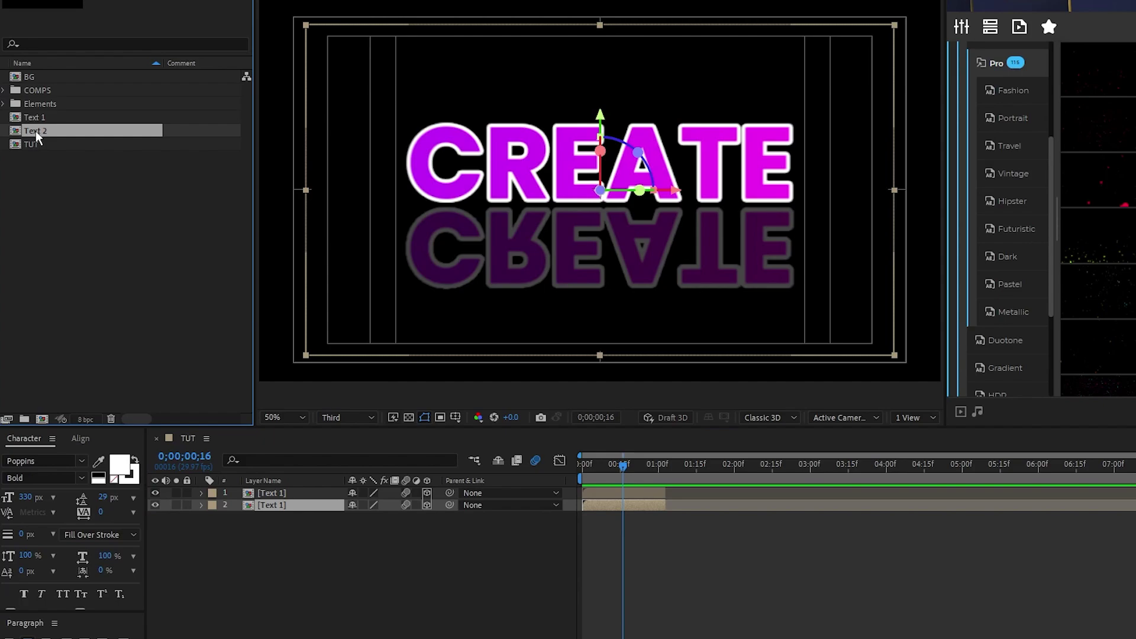
drag(171, 326, 266, 510)
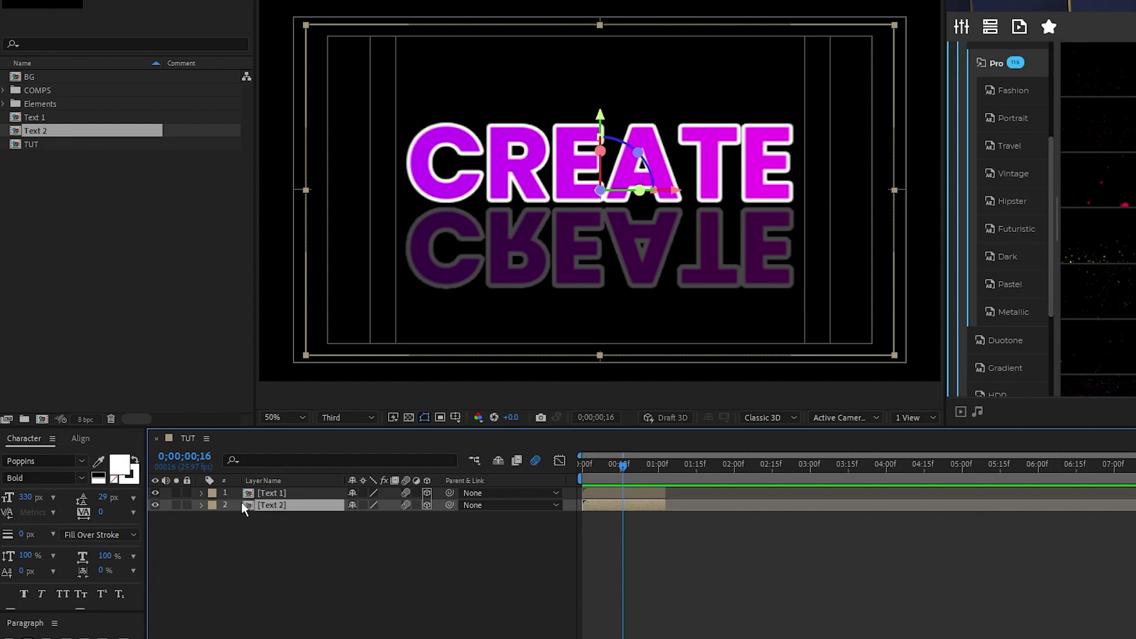
Inside the Text 2 comp, replace the word CREATE with LOOP and return to TUT
double_click(279, 504)
click(284, 494)
double_click(283, 495)
text(LOOP)
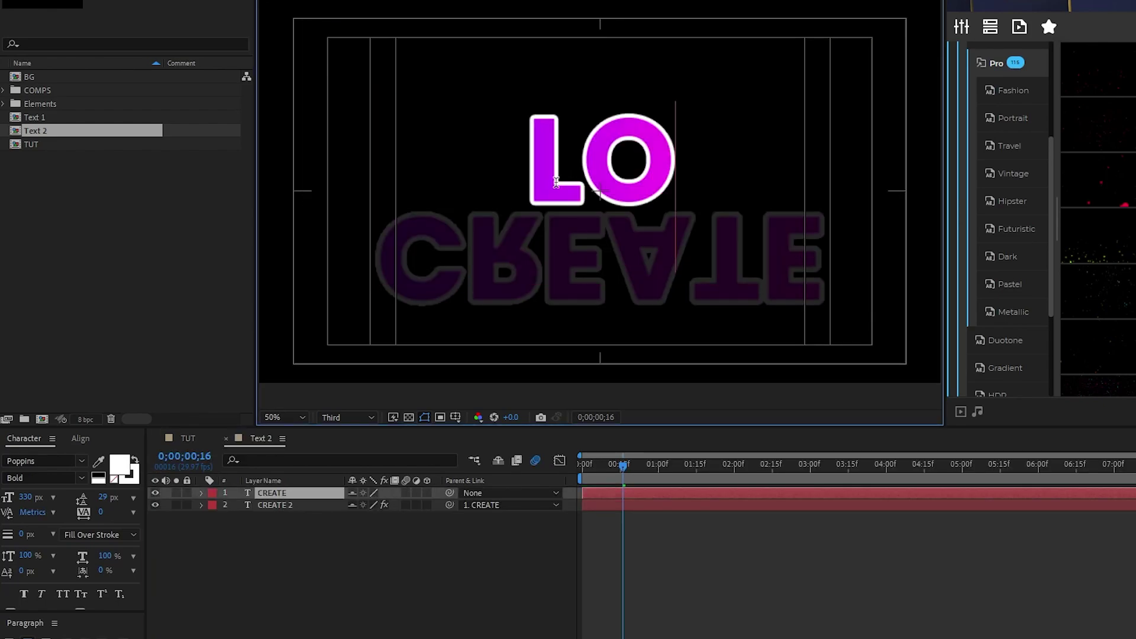
double_click(275, 504)
text(LOOP)
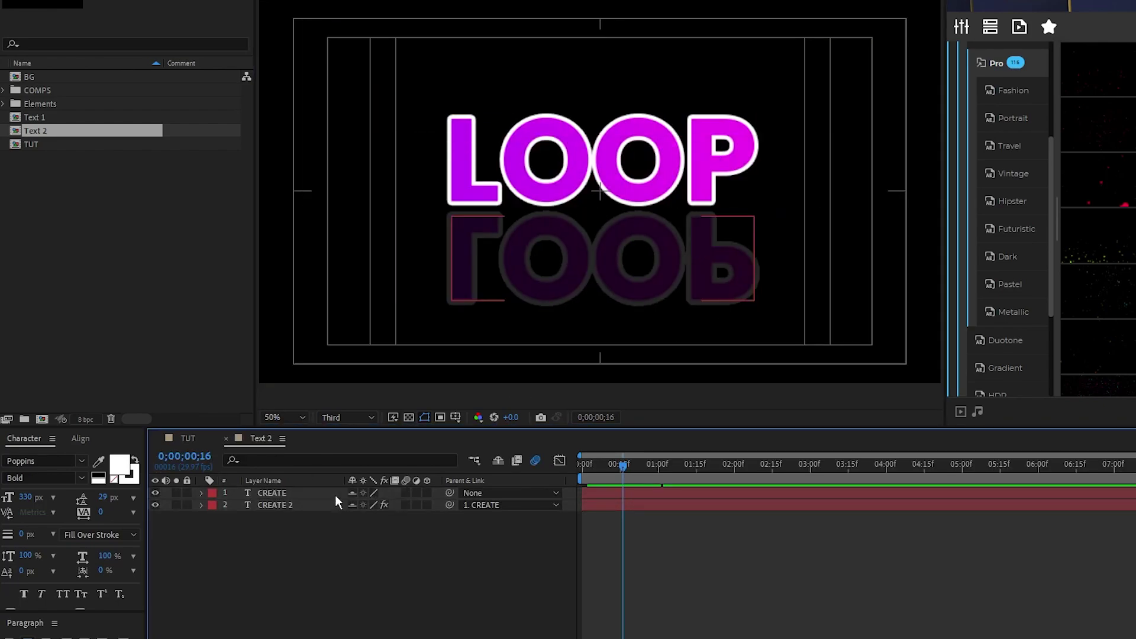
click(197, 443)
click(227, 439)
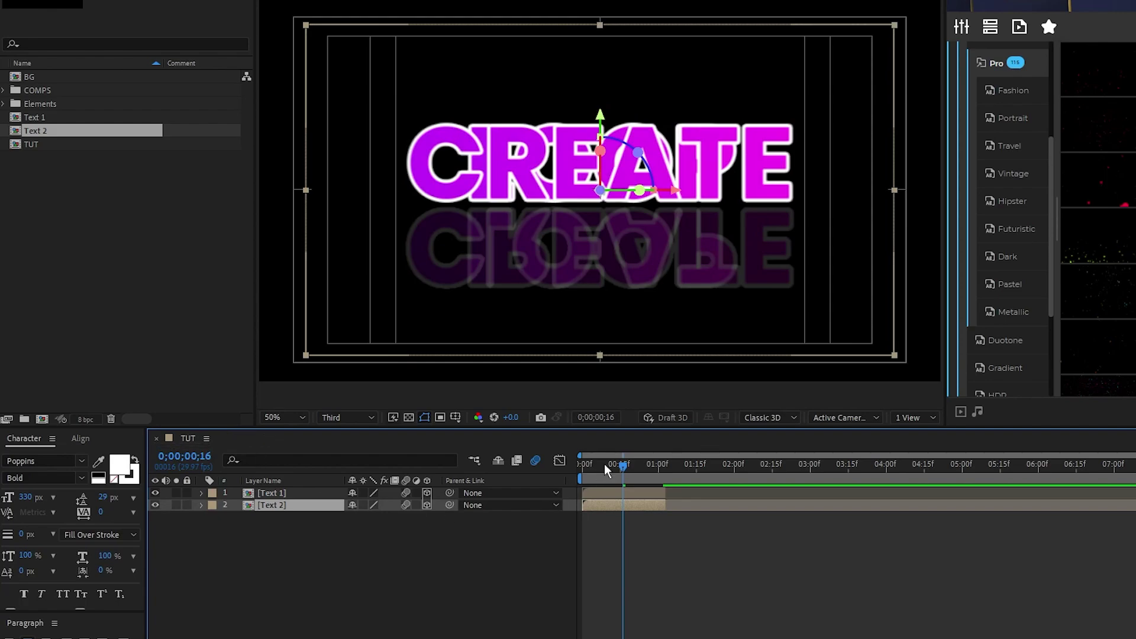
Start the Text 2 layer at frame 12, then duplicate it into a Text 3 layer
mouse_move(606, 467)
mouse_down()
mouse_move(580, 467)
mouse_move(613, 467)
mouse_up()
drag(602, 506, 631, 514)
key(space)
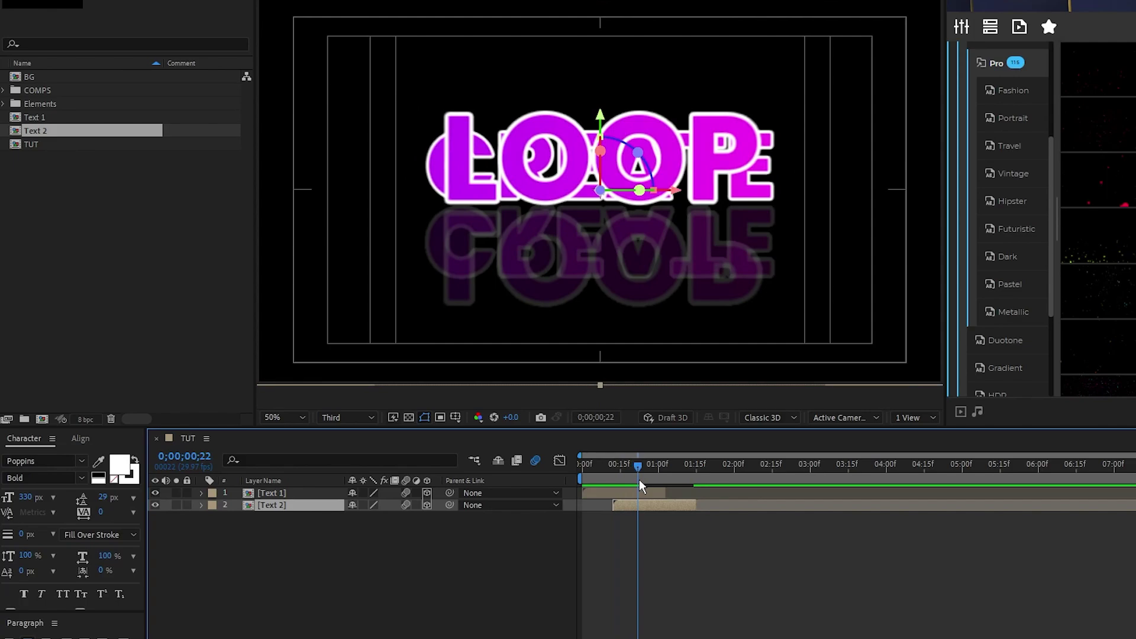
click(478, 246)
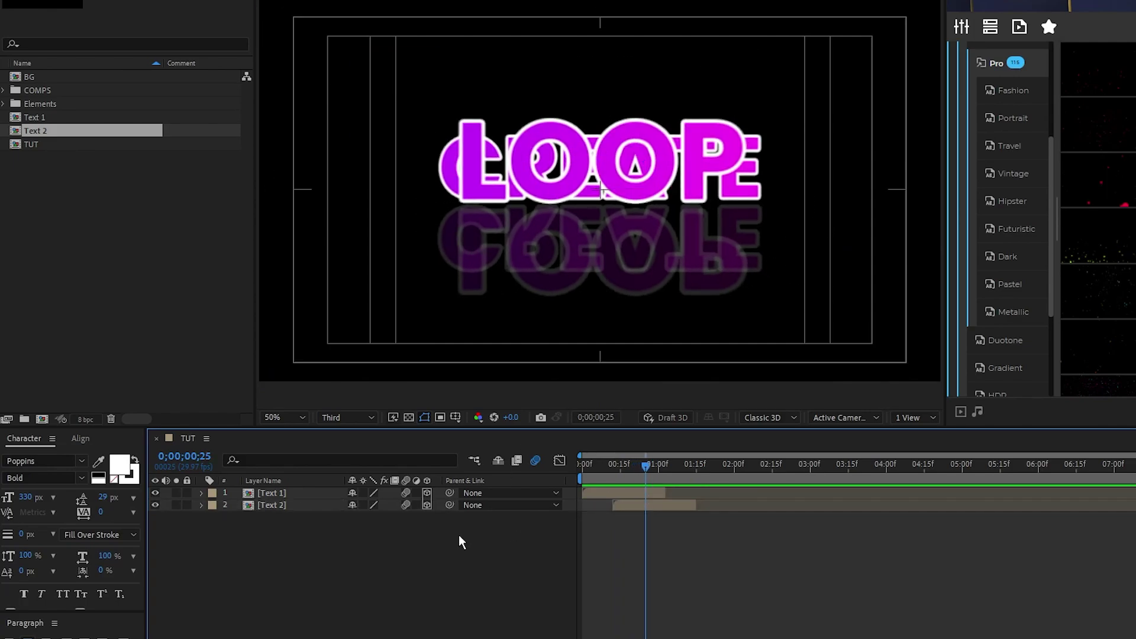
click(272, 505)
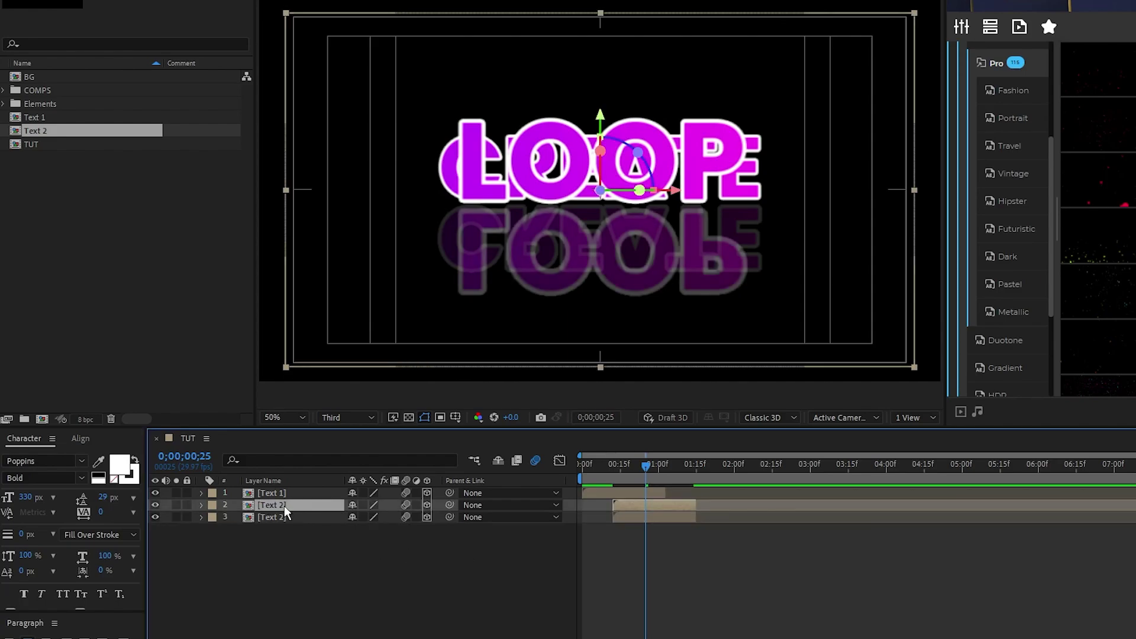
key(ctrl+d)
double_click(273, 516)
click(188, 441)
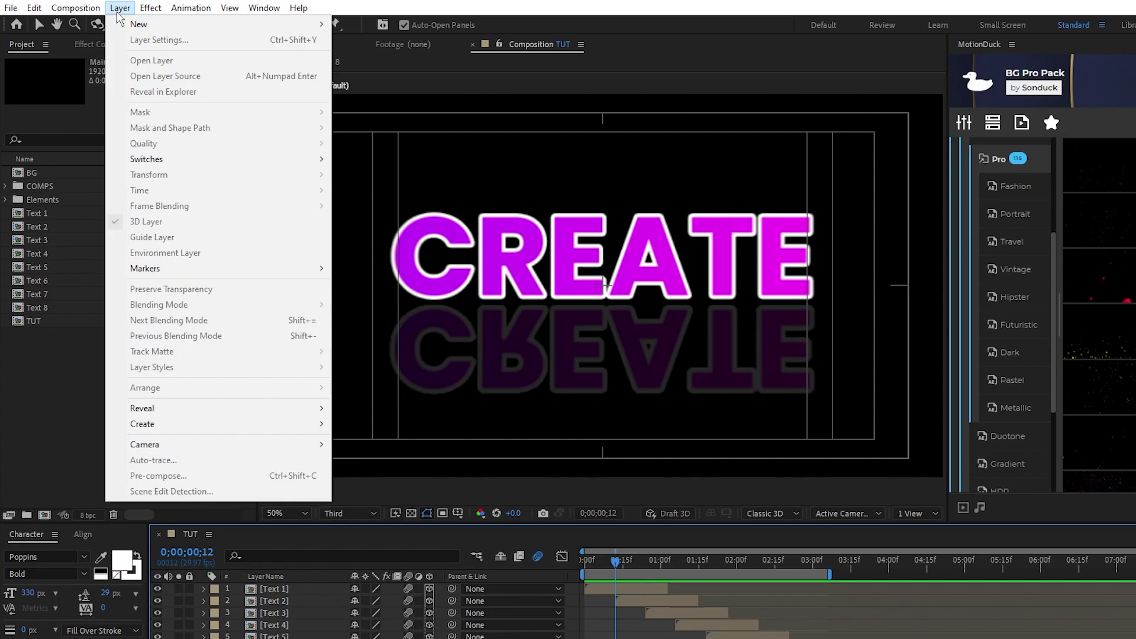
Add a Camera 1 layer to TUT and set its Position Z to -800
mouse_move(123, 24)
click(453, 73)
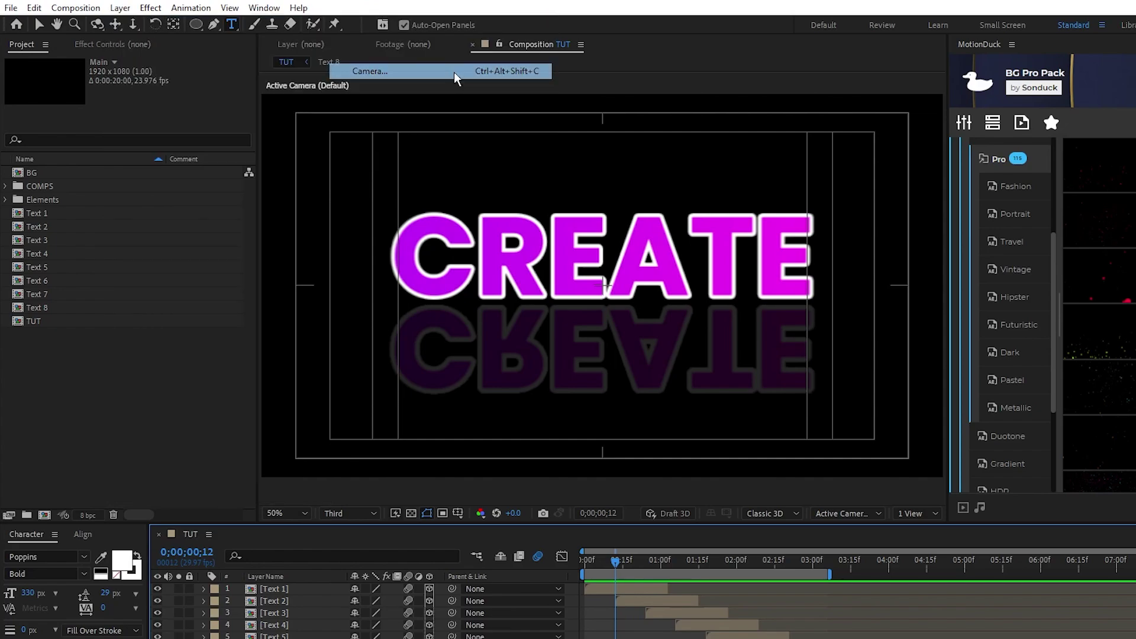
click(437, 458)
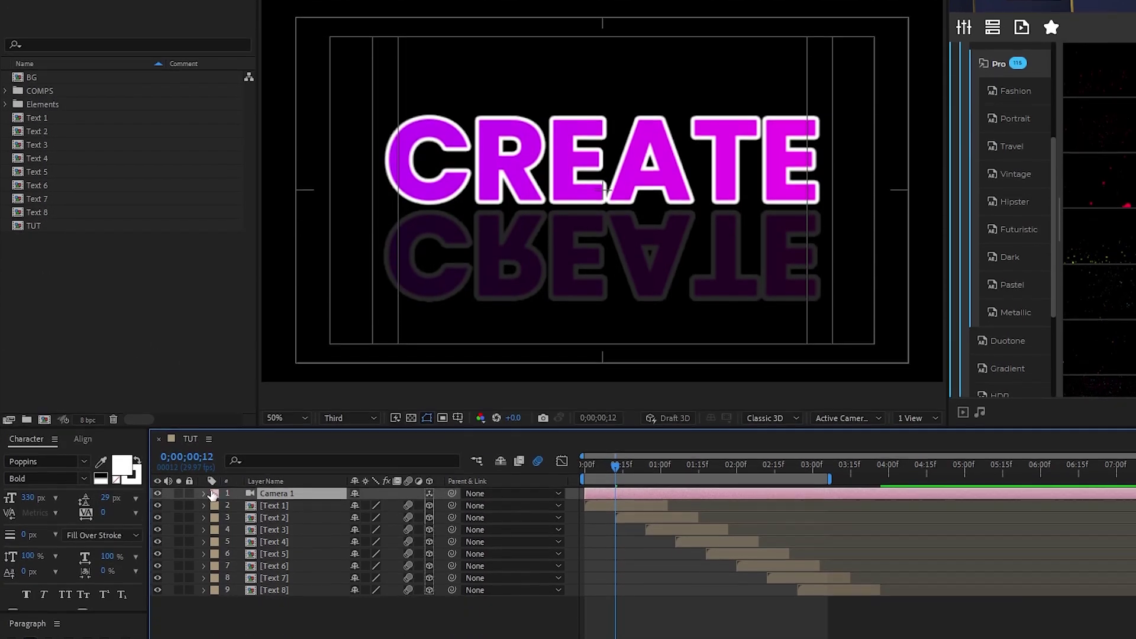
click(204, 589)
click(214, 504)
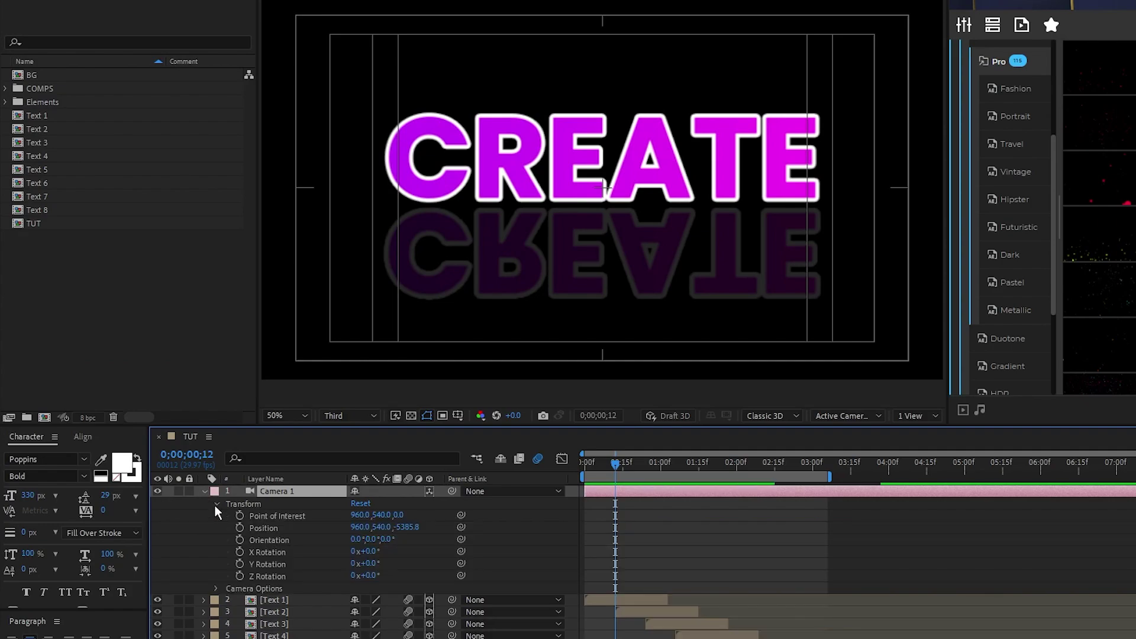
click(217, 587)
scroll(217, 584, up, 3)
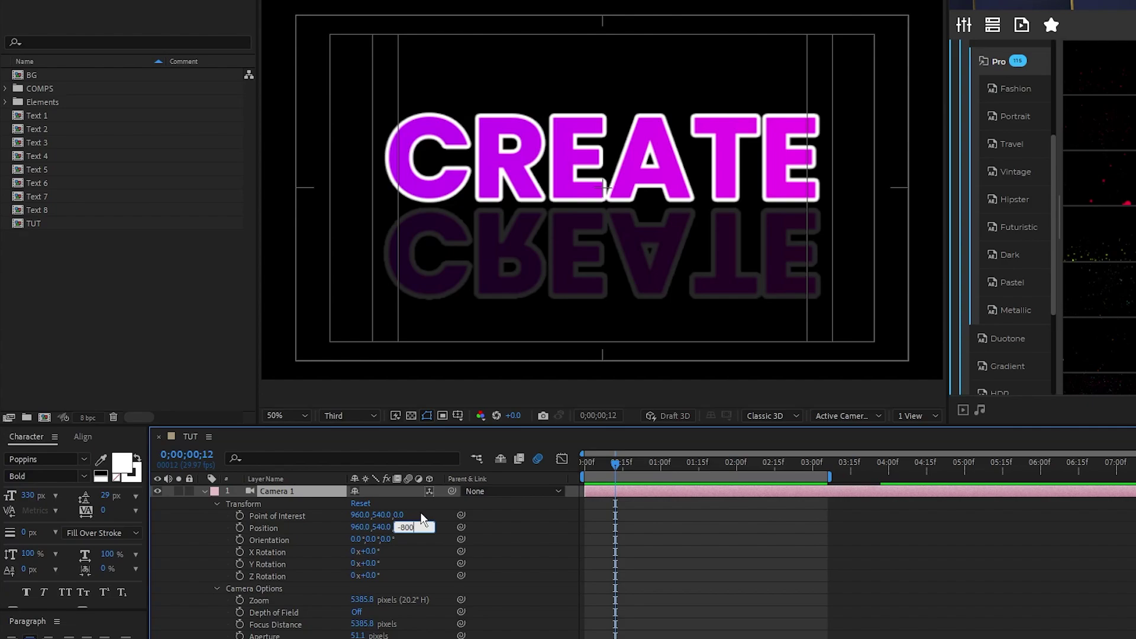
key(Return)
key(Return)
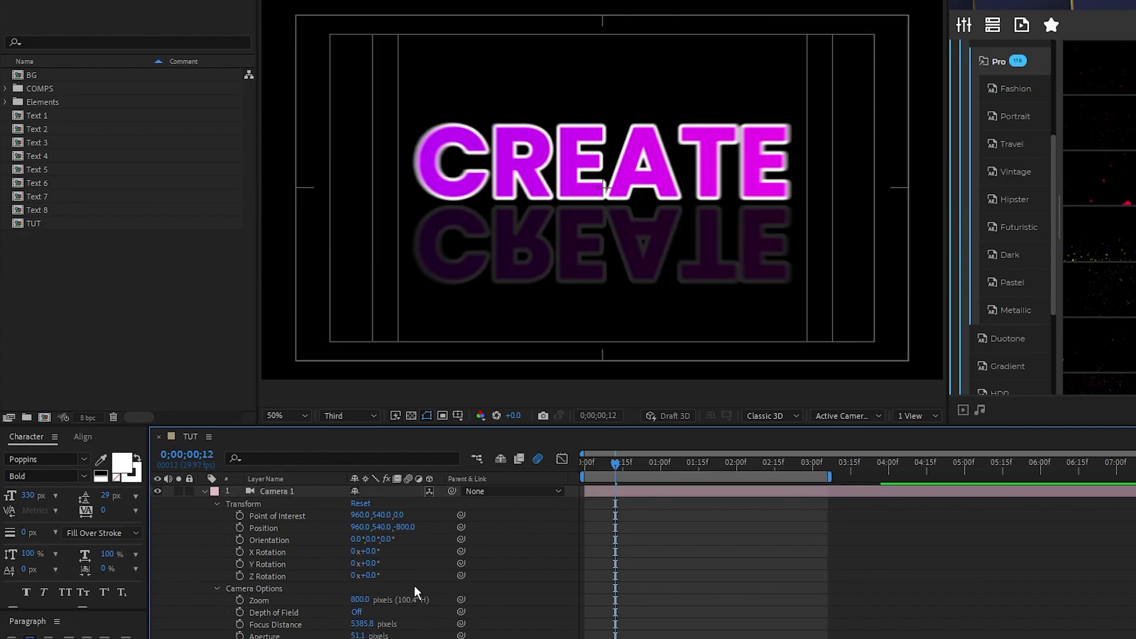
Turn on the camera's Depth of Field and set Focus Distance to about 443 px at frame 24
click(356, 611)
scroll(395, 610, down, 1)
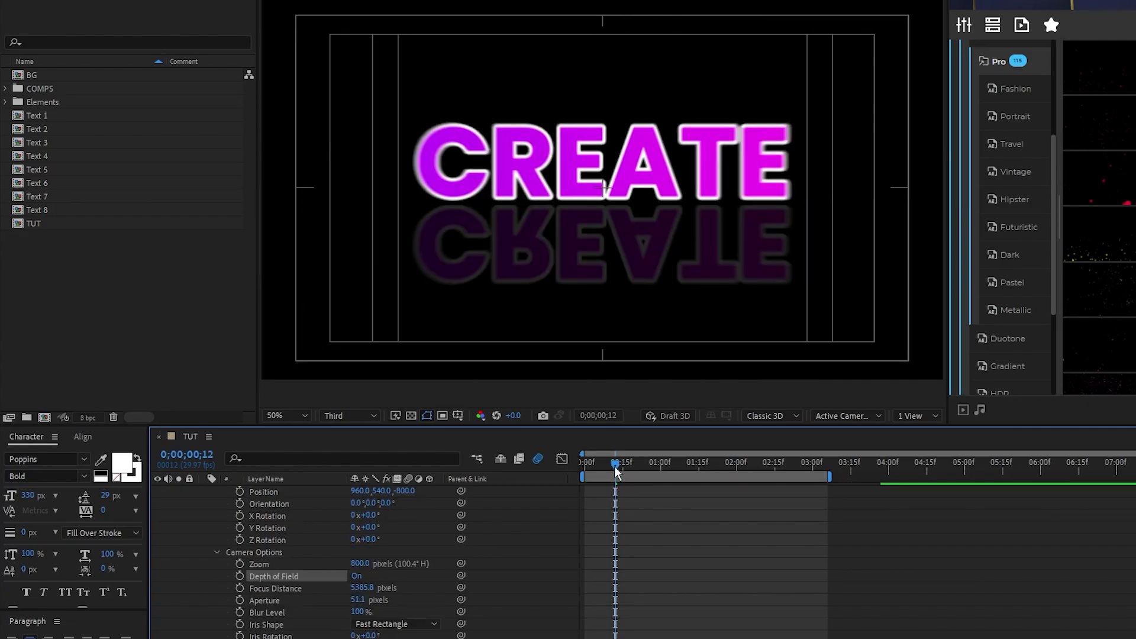
drag(613, 463, 645, 473)
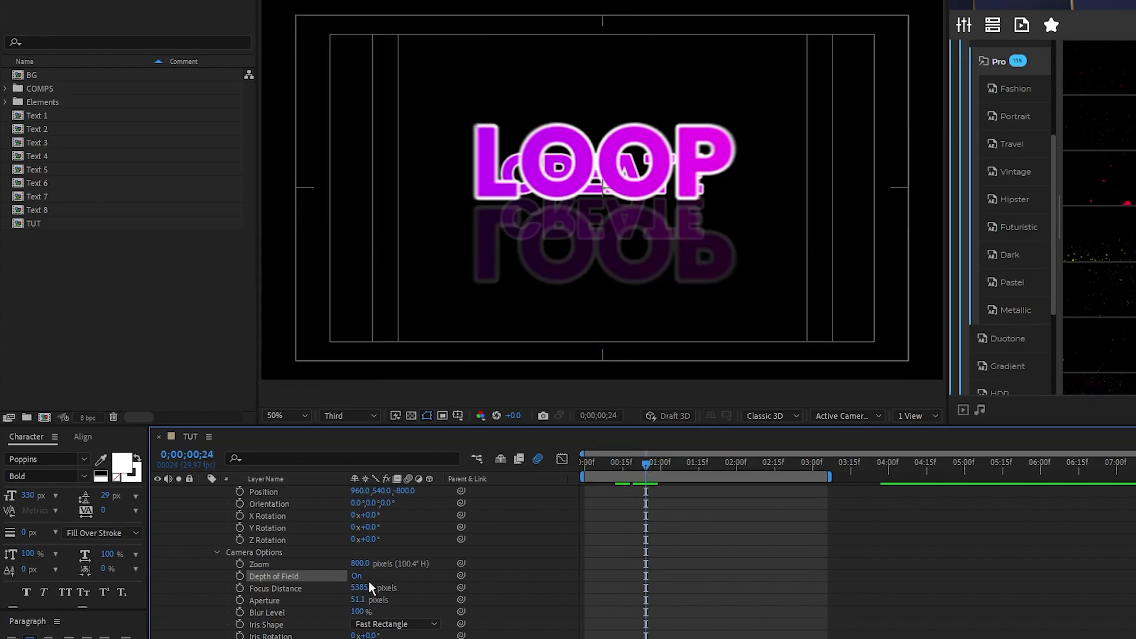
drag(367, 588, 162, 597)
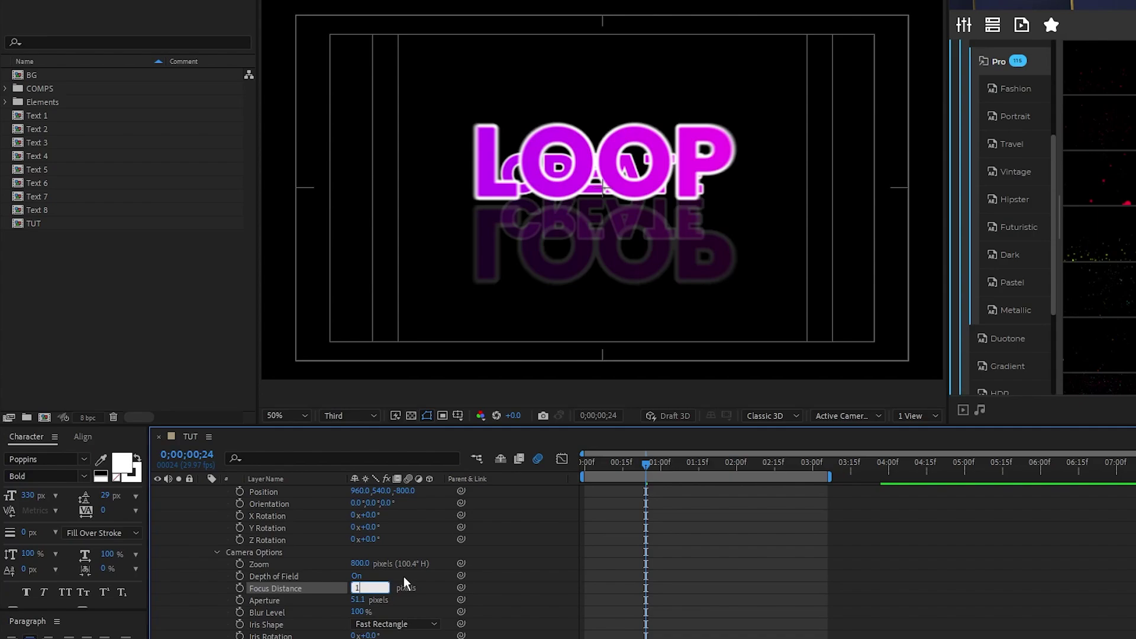
text(753)
key(Return)
drag(368, 589, 356, 593)
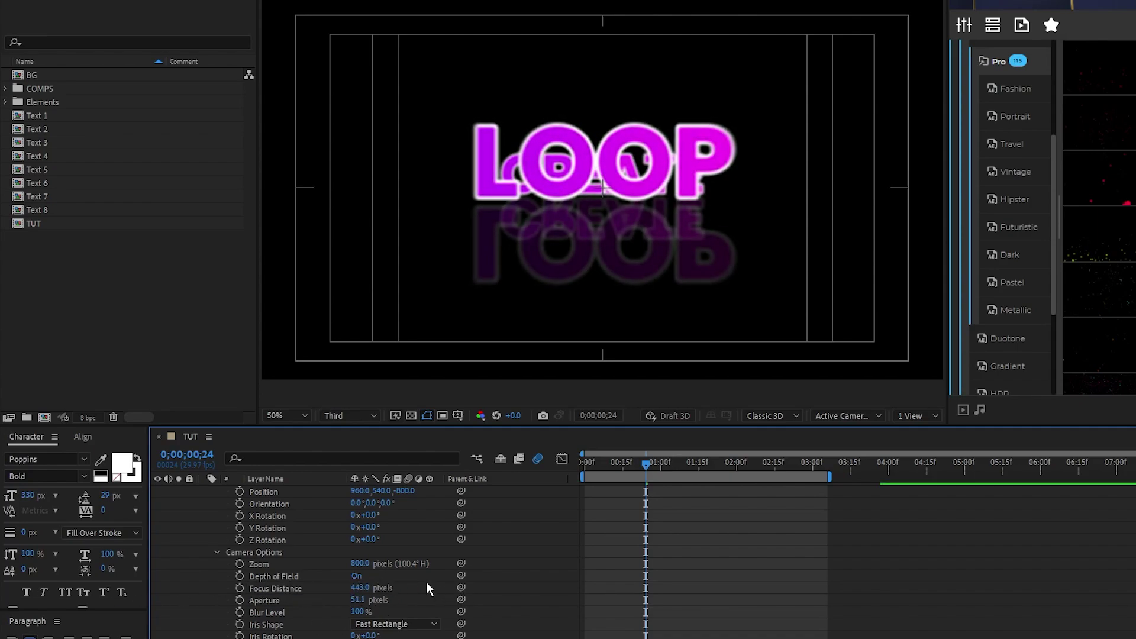
scroll(524, 580, up, 1)
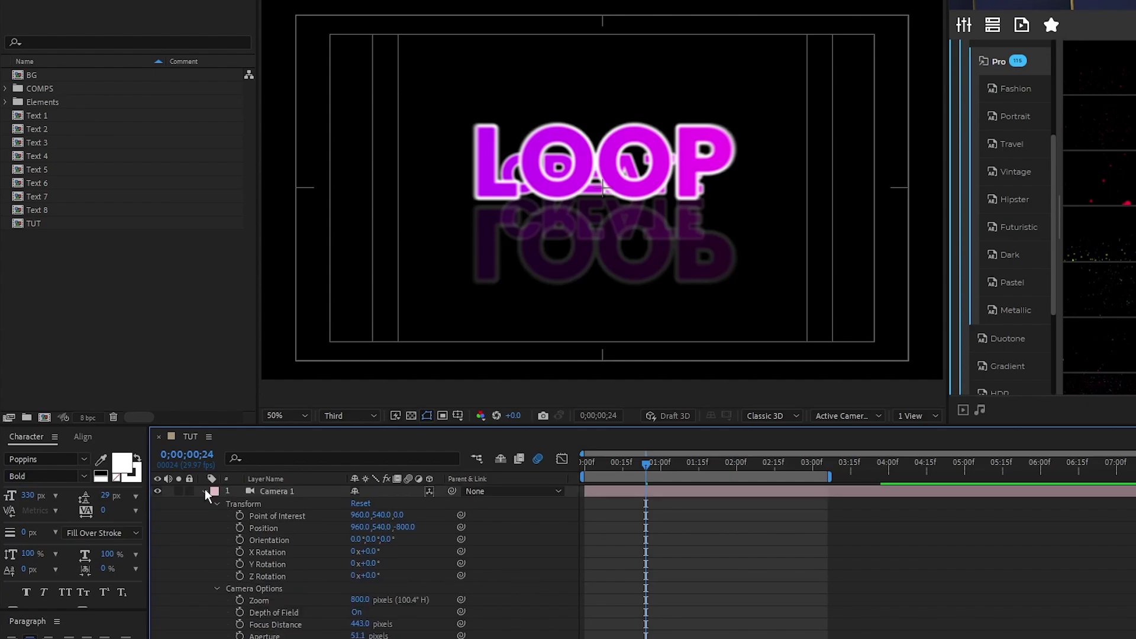
Create a new dark gray solid with colour 1C1C1C
click(205, 488)
click(126, 0)
mouse_move(154, 21)
click(385, 38)
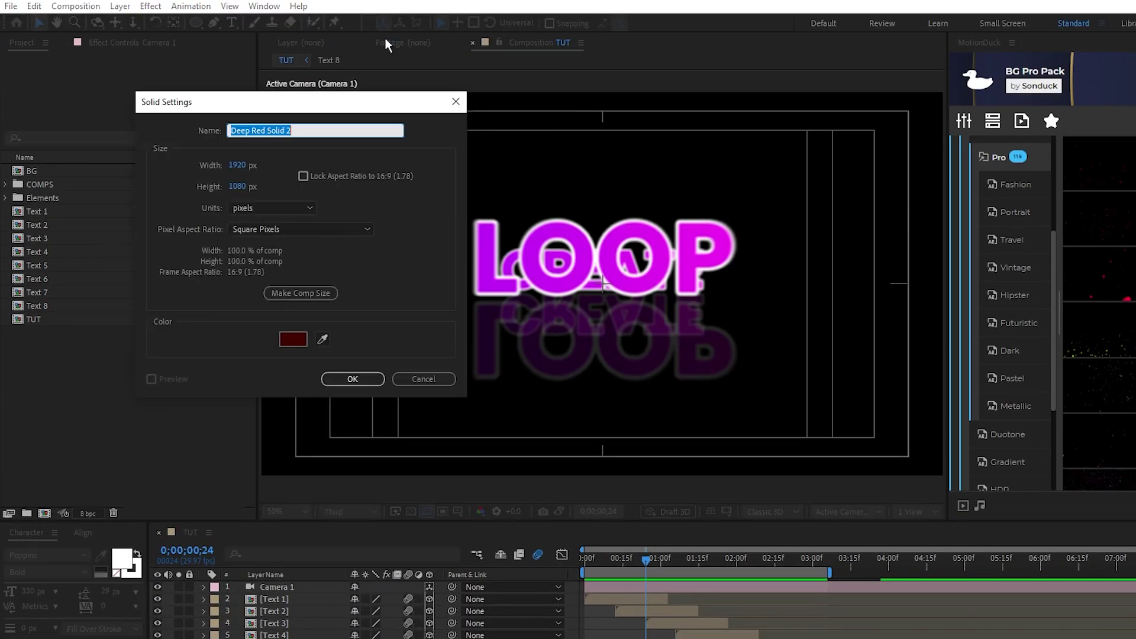
click(294, 338)
click(9, 470)
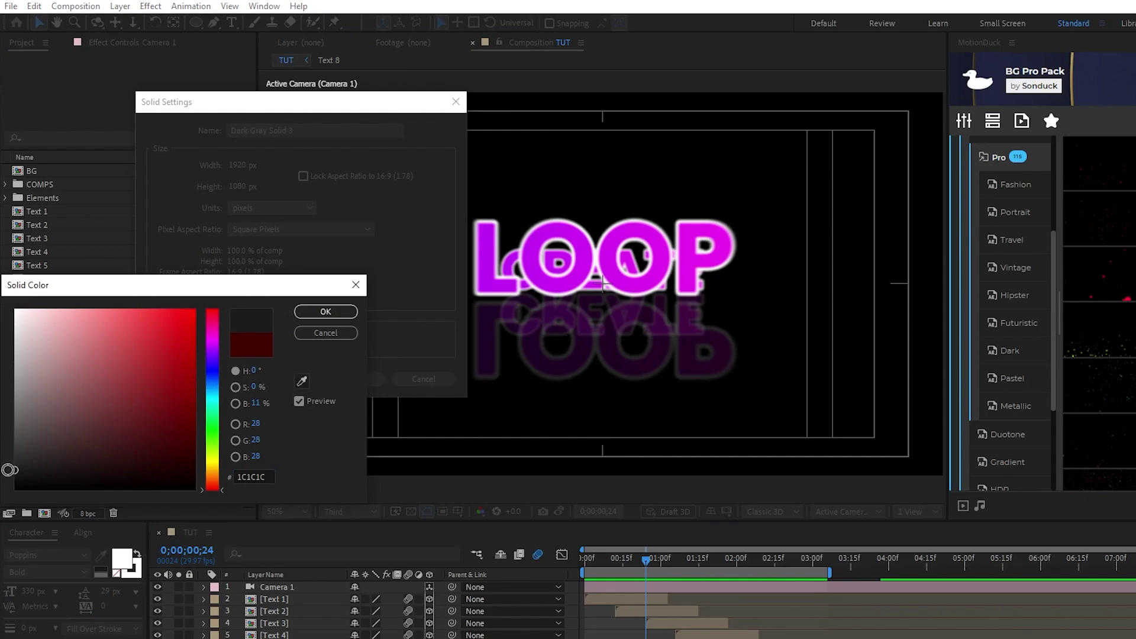
click(325, 311)
click(355, 378)
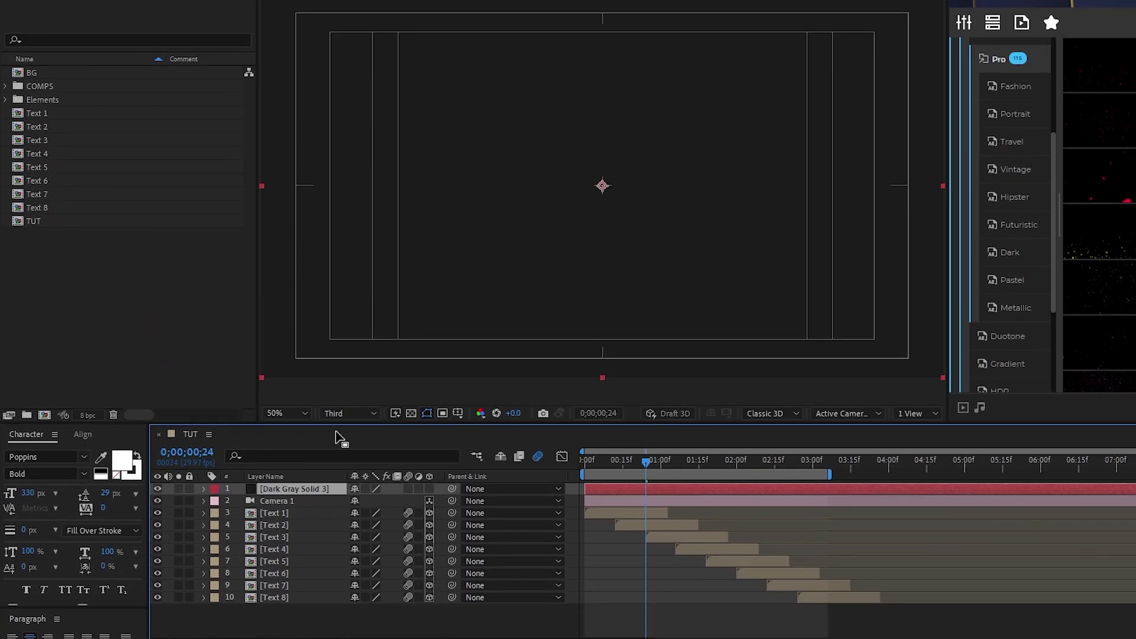
Move Dark Gray Solid 3 to the bottom of the layer stack and recentre it in the frame
drag(291, 495, 283, 603)
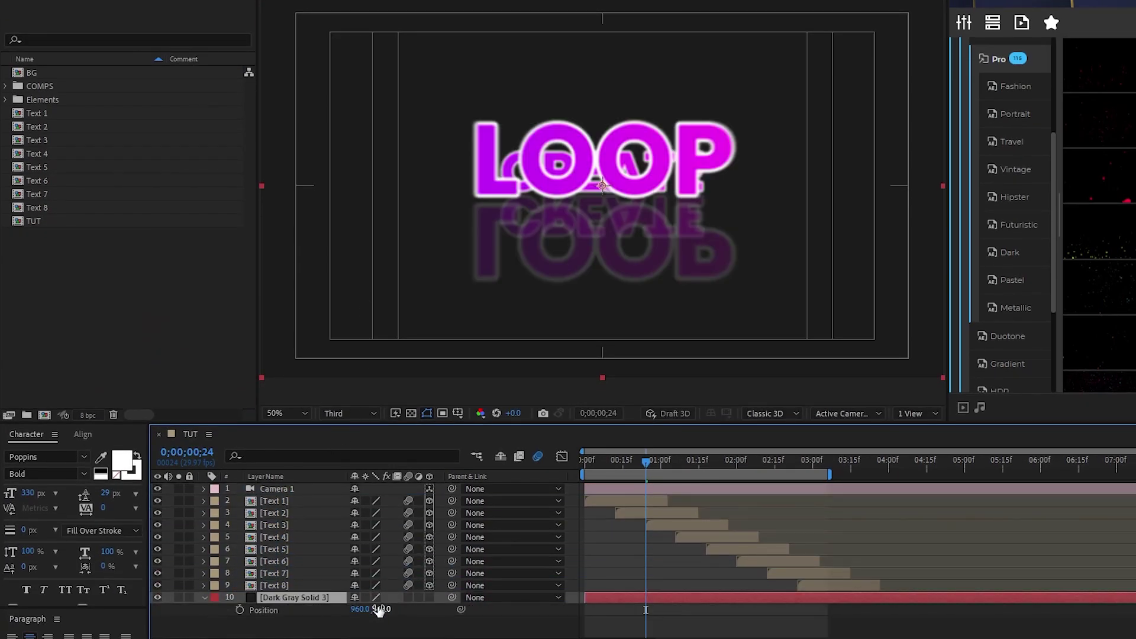
drag(379, 609, 761, 605)
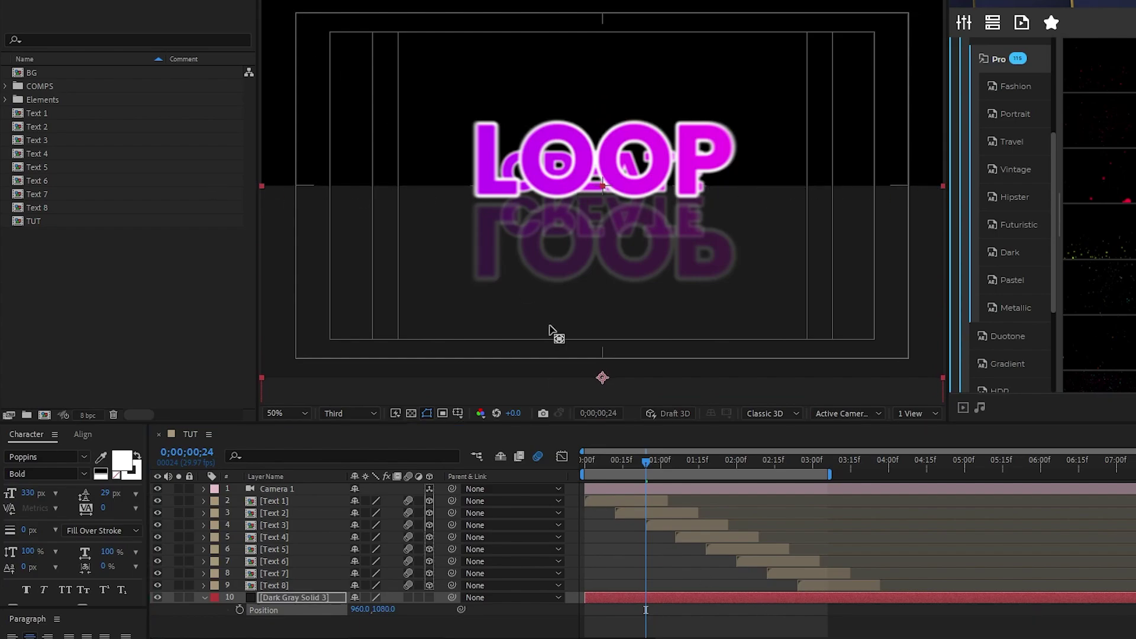
drag(602, 377, 611, 198)
scroll(599, 175, up, 2)
scroll(594, 195, down, 4)
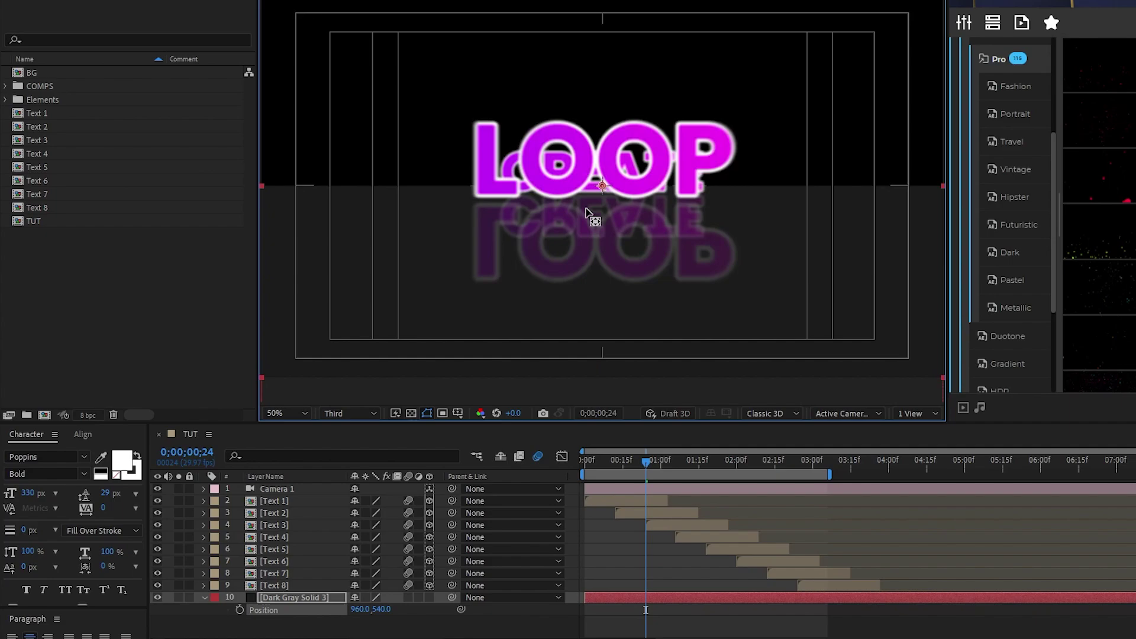
click(300, 598)
Scale the dark gray solid up to 491%
drag(406, 612, 504, 613)
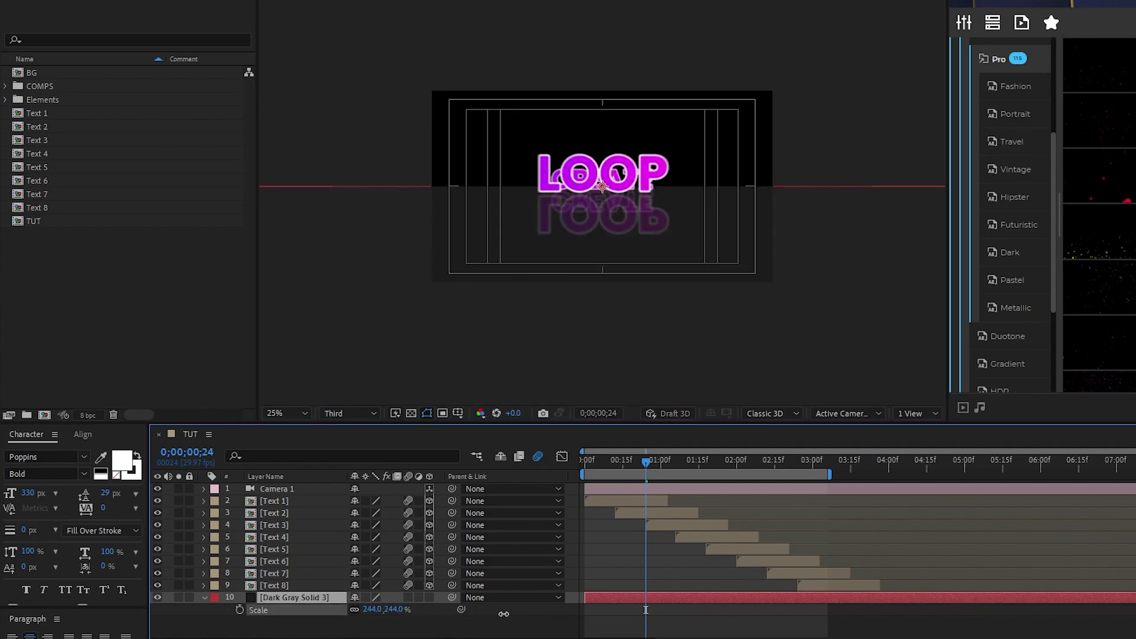
drag(678, 616, 695, 616)
scroll(491, 331, down, 2)
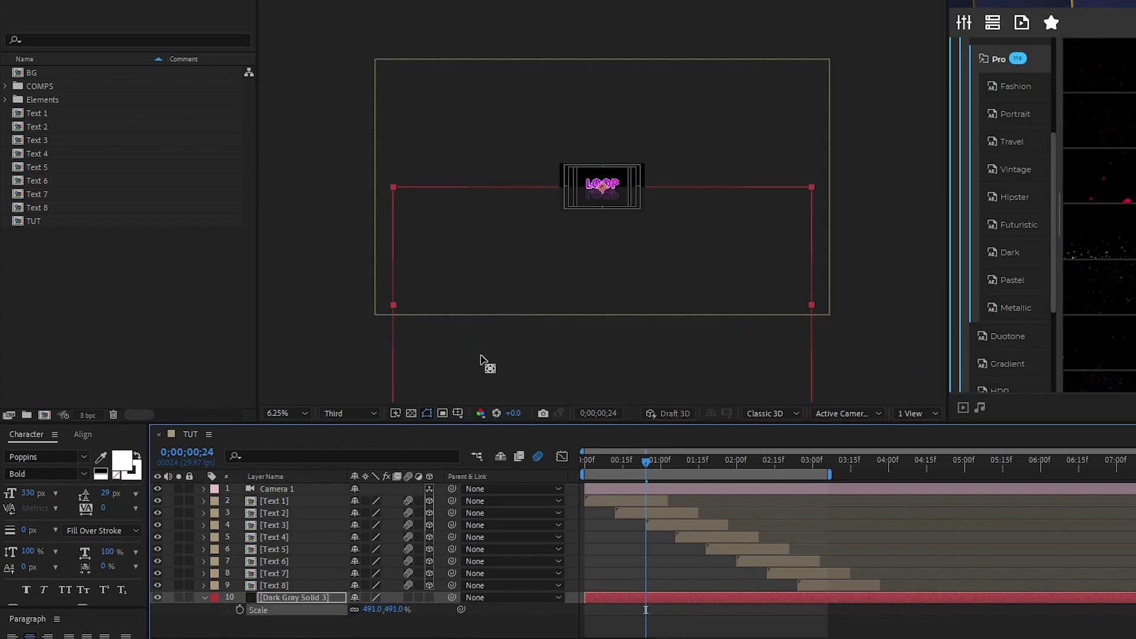
scroll(561, 212, up, 1)
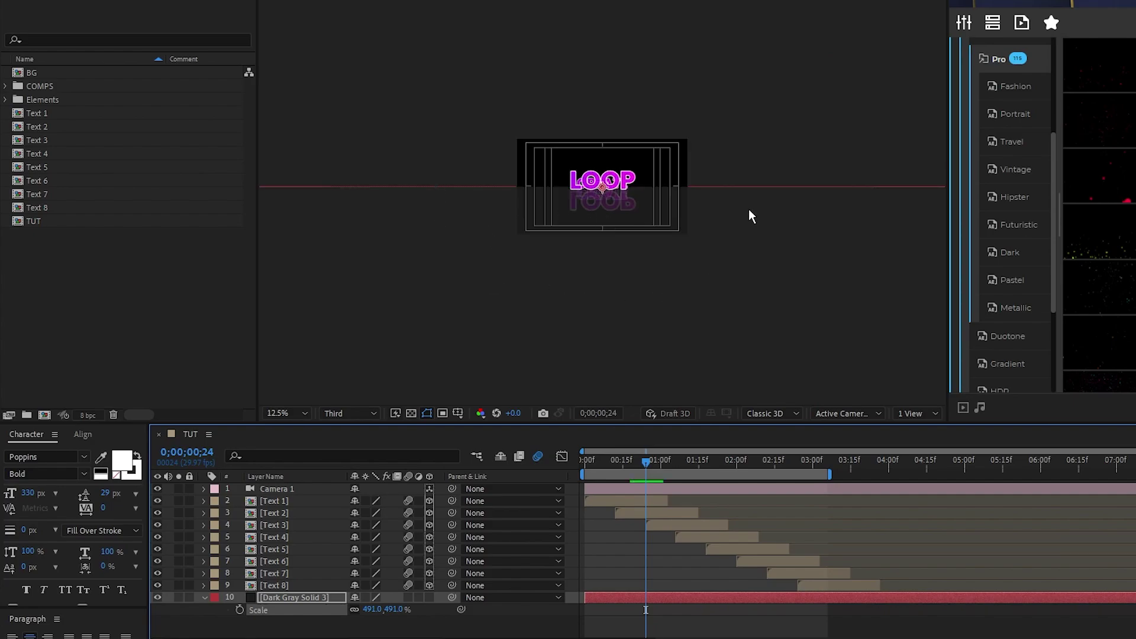
scroll(628, 219, up, 2)
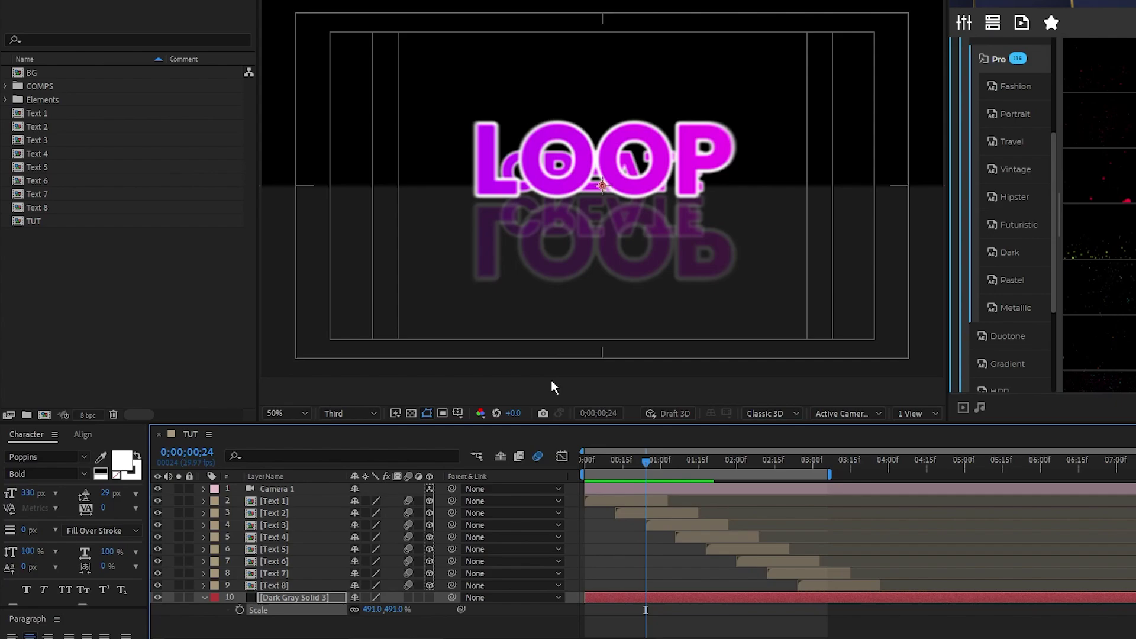
Make the solid a 3D floor with Z position 1706 and view the comp at 50%
click(428, 597)
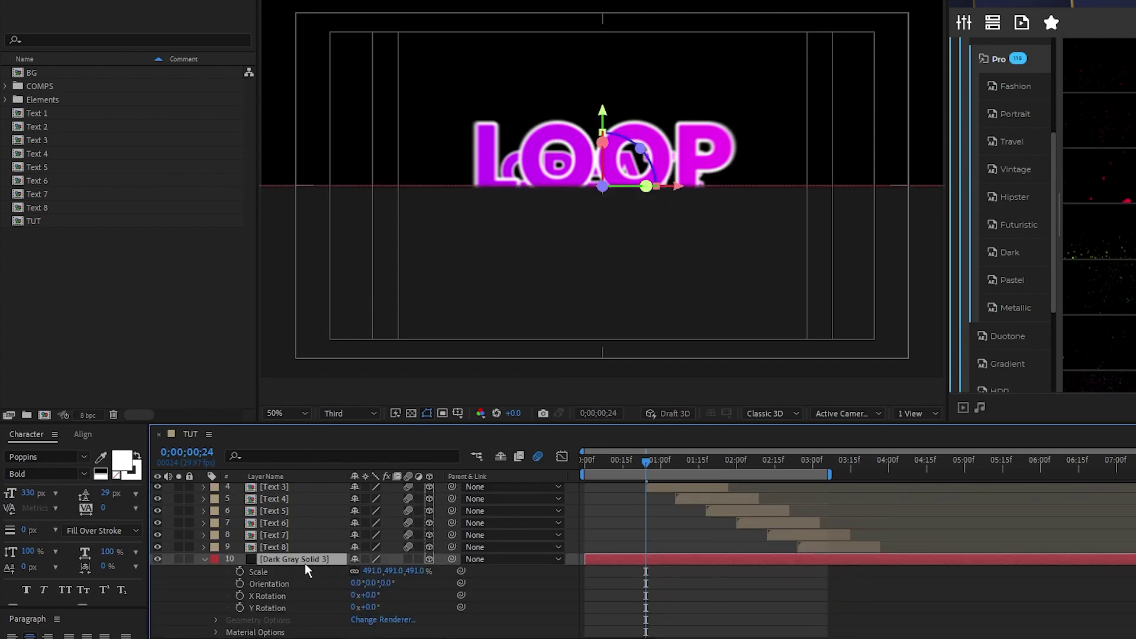
key(p)
drag(397, 609, 145, 636)
key(comma)
drag(411, 617, 367, 620)
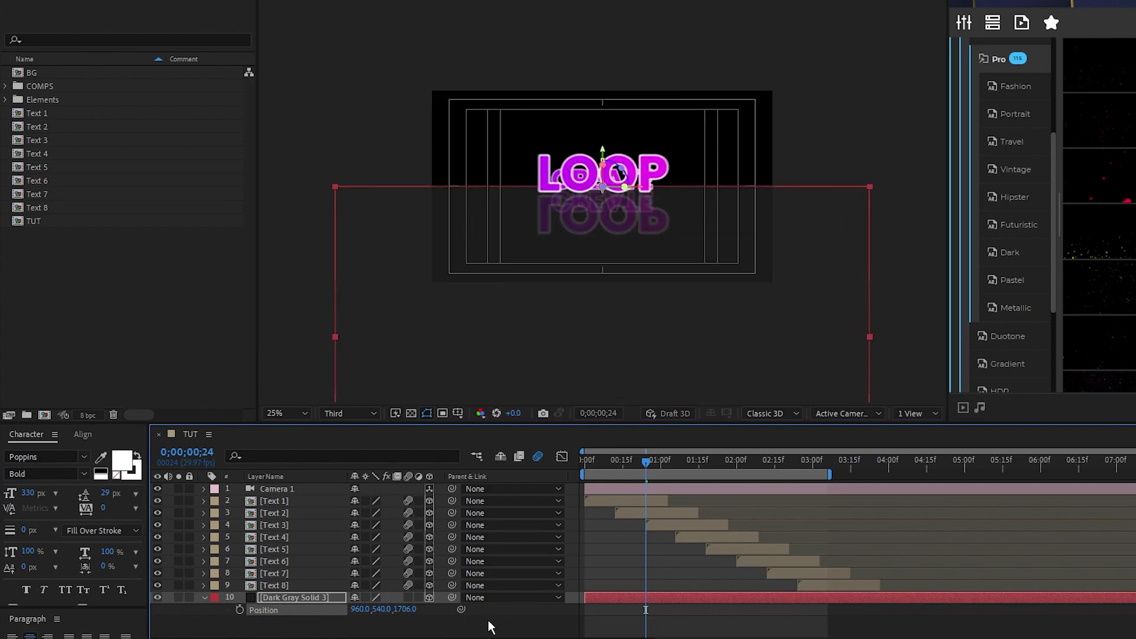
key(period)
Keyframe Camera 1's Z Rotation at 13° on frame 0, extending the work area to about 6 seconds
click(204, 598)
click(225, 489)
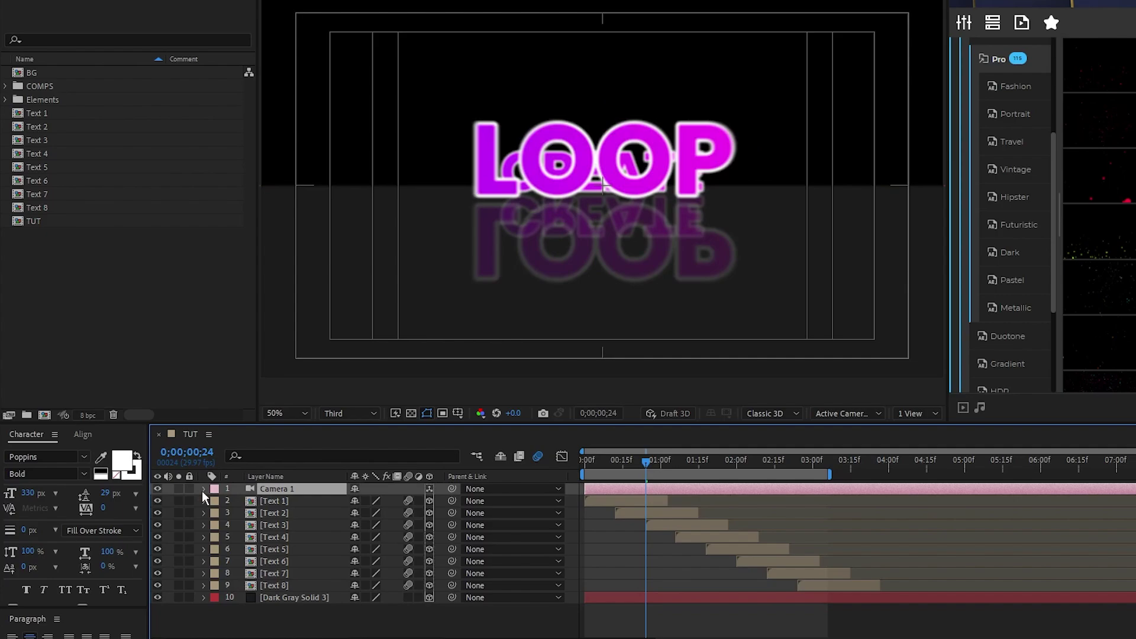
ctrl+click(204, 488)
drag(646, 460, 577, 470)
click(240, 573)
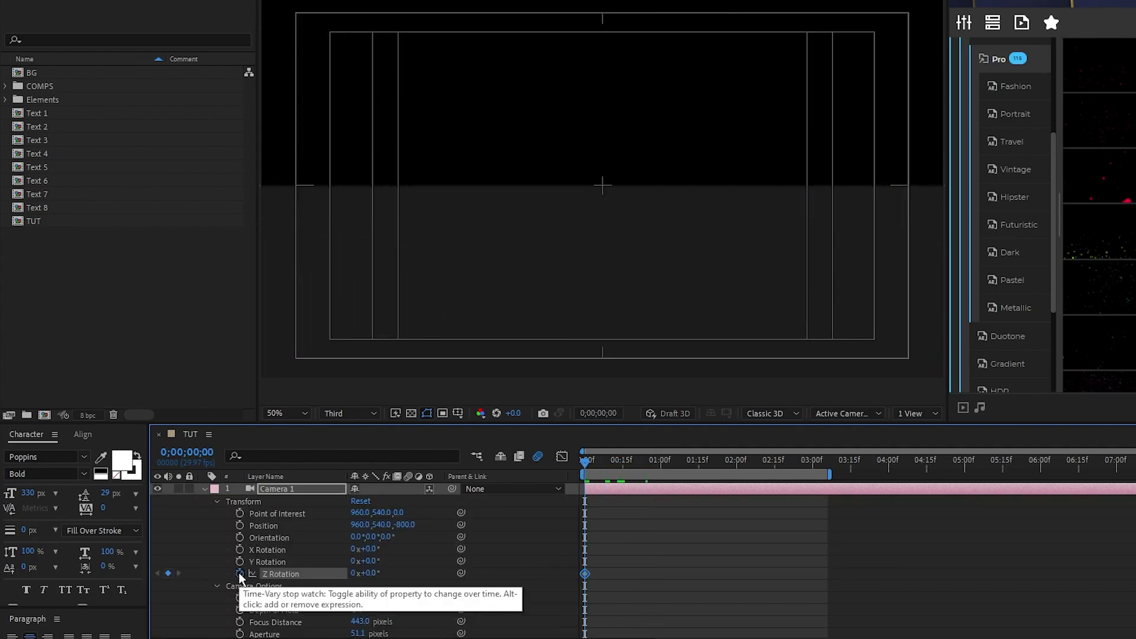
drag(829, 474, 1043, 477)
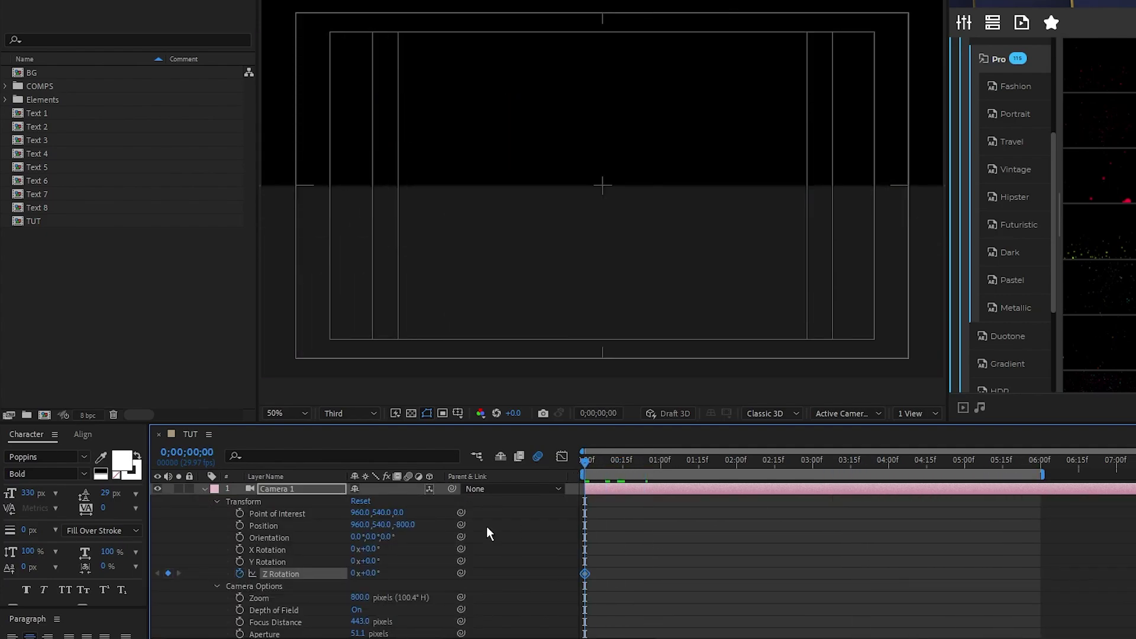
text(13)
key(Return)
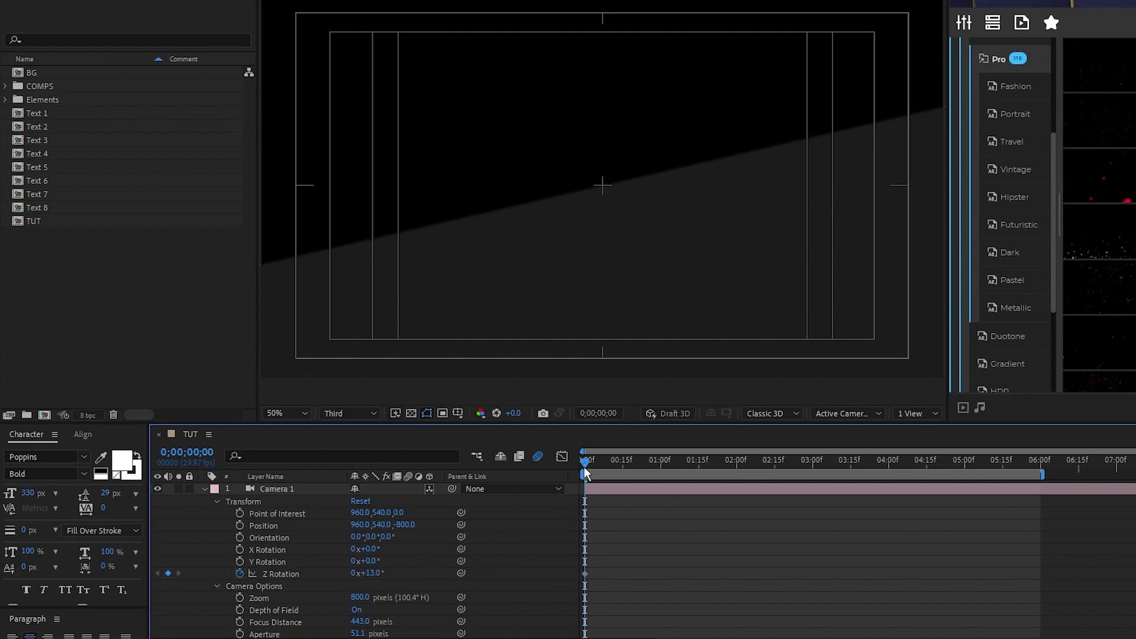
Add Z Rotation keyframes of 0° at 2 seconds and one full turn at 02;20
drag(584, 470, 738, 468)
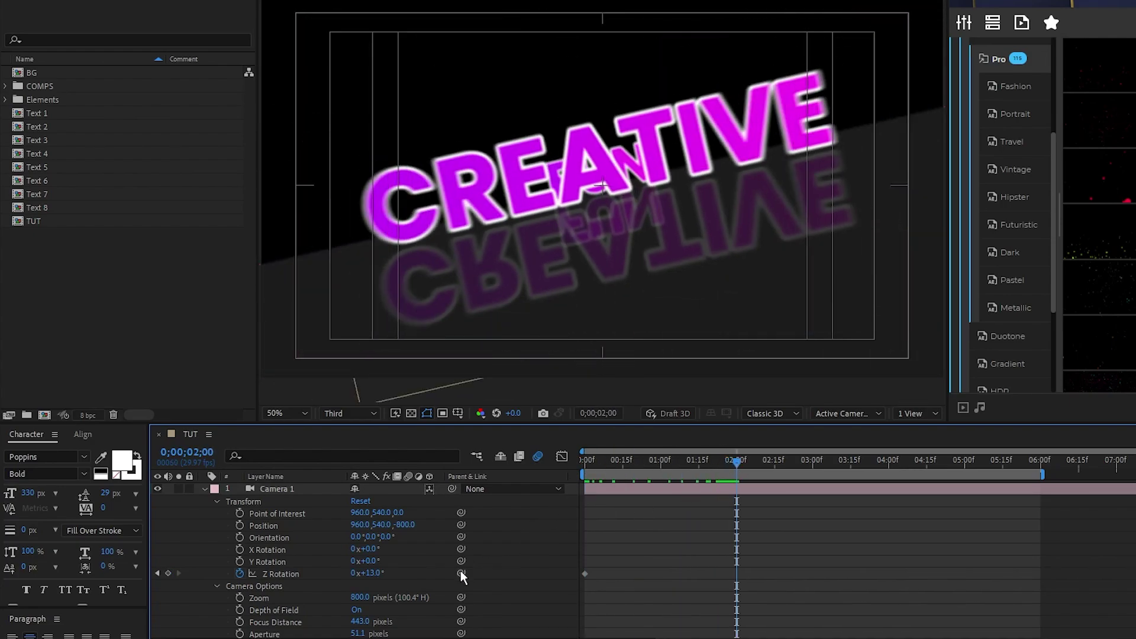
click(373, 573)
text(0)
key(Return)
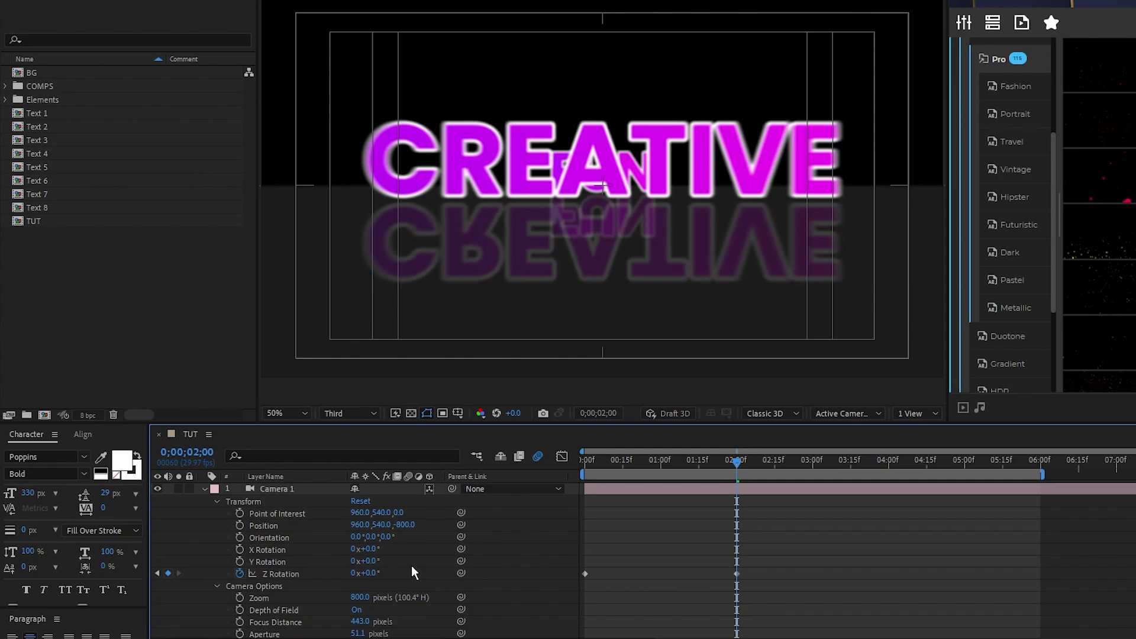
key(space)
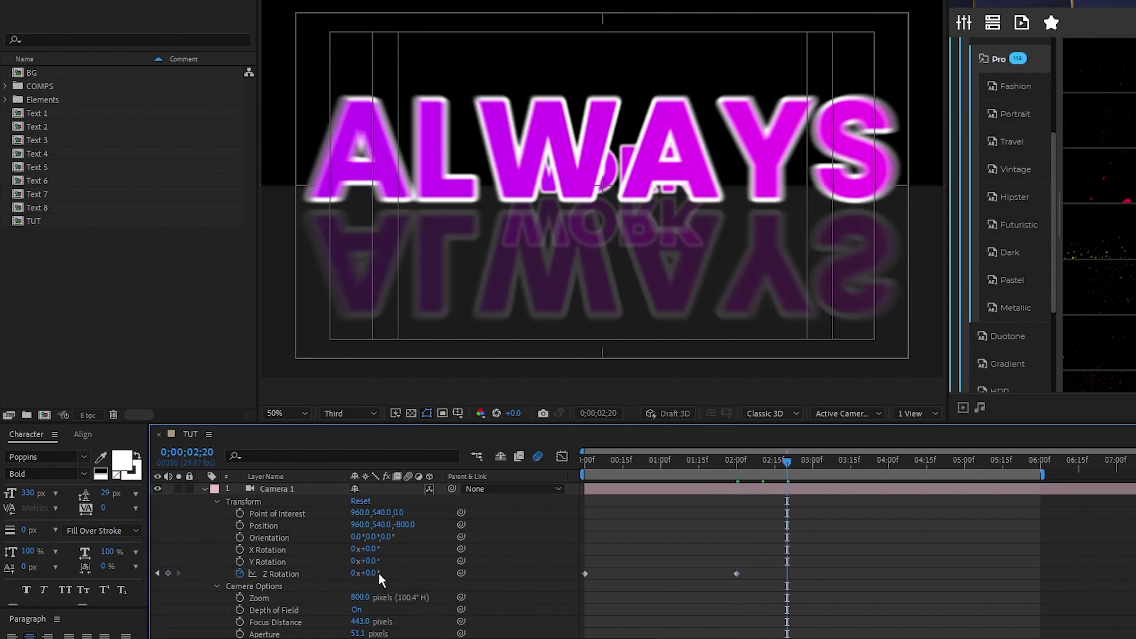
text(1)
key(Return)
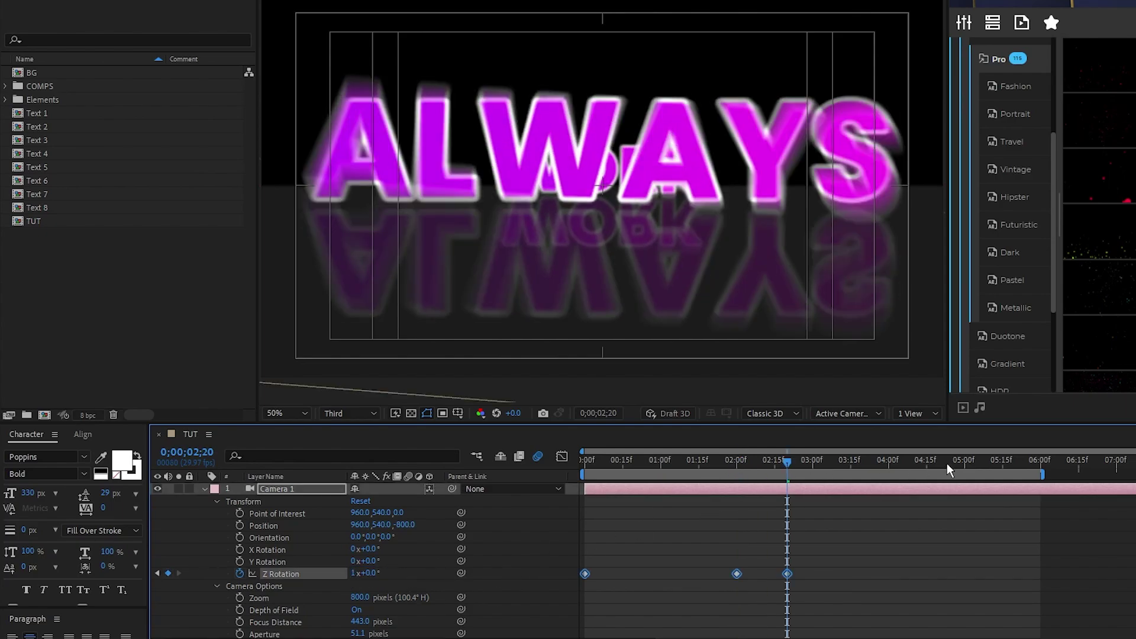
Key 347° Z Rotation at 5 seconds, Easy Ease the two middle keyframes, and show the Graph Editor
drag(947, 465, 967, 467)
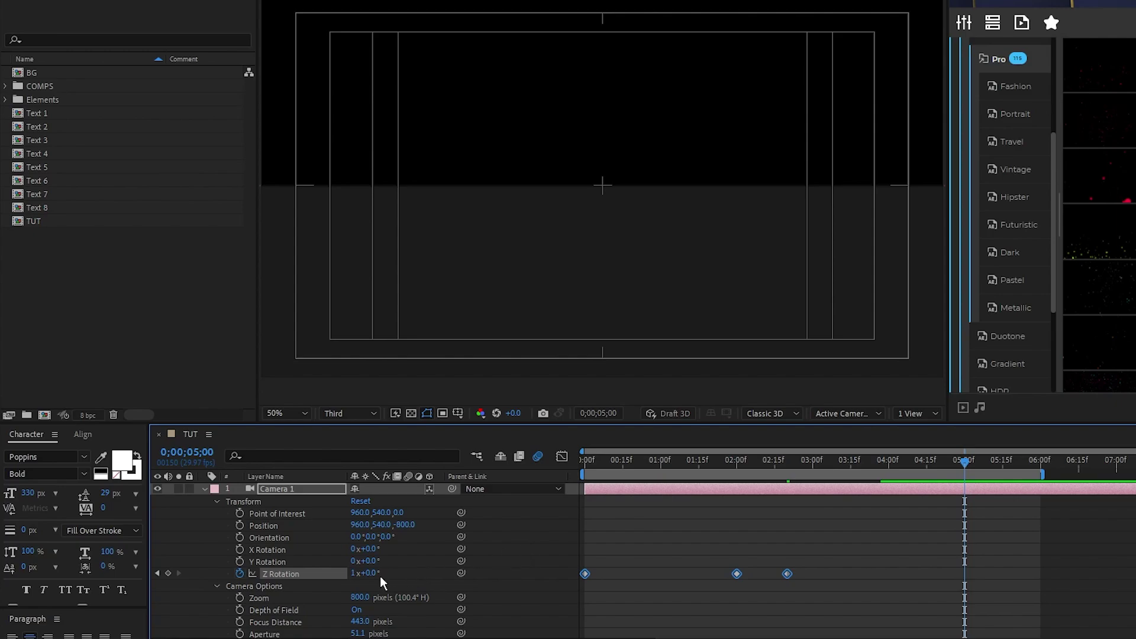
key(Tab)
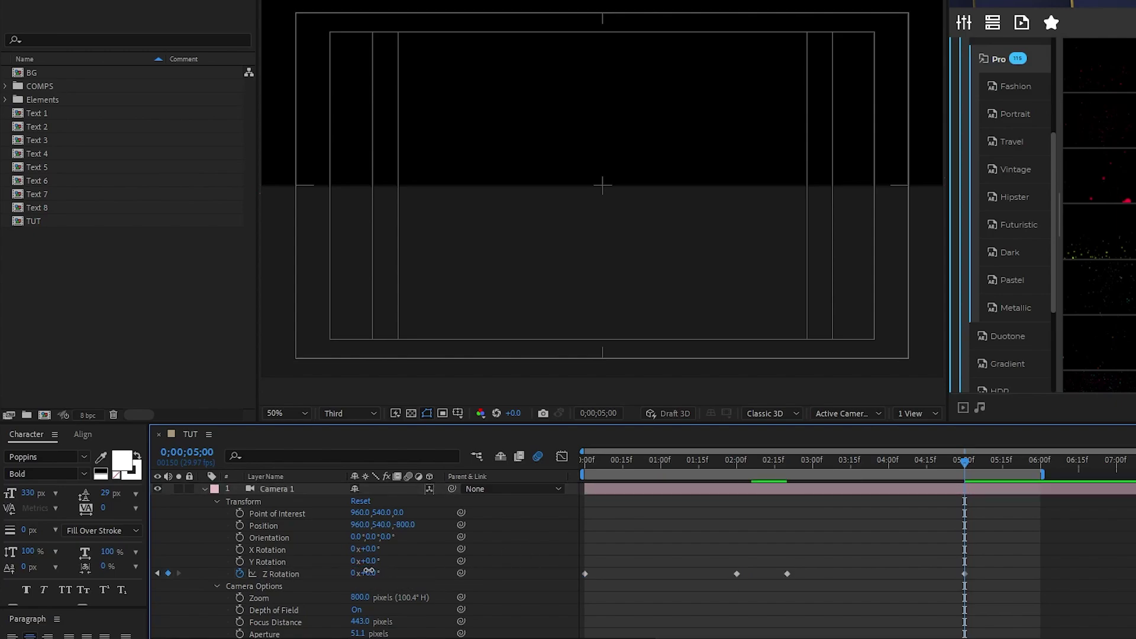
text(347)
key(Return)
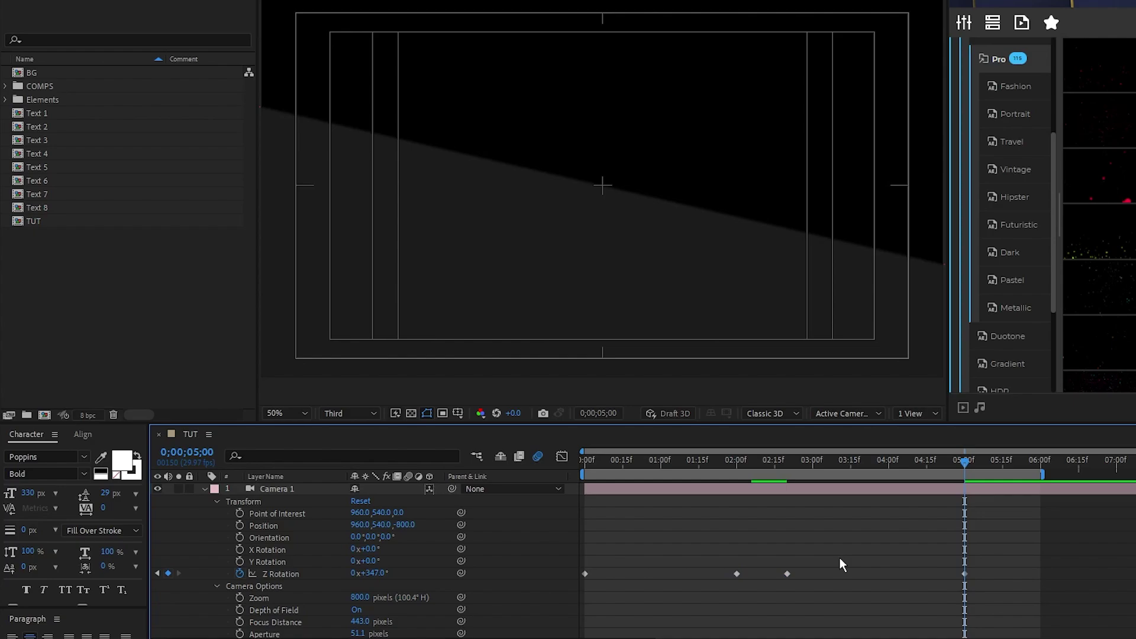
drag(842, 563, 715, 581)
key(F9)
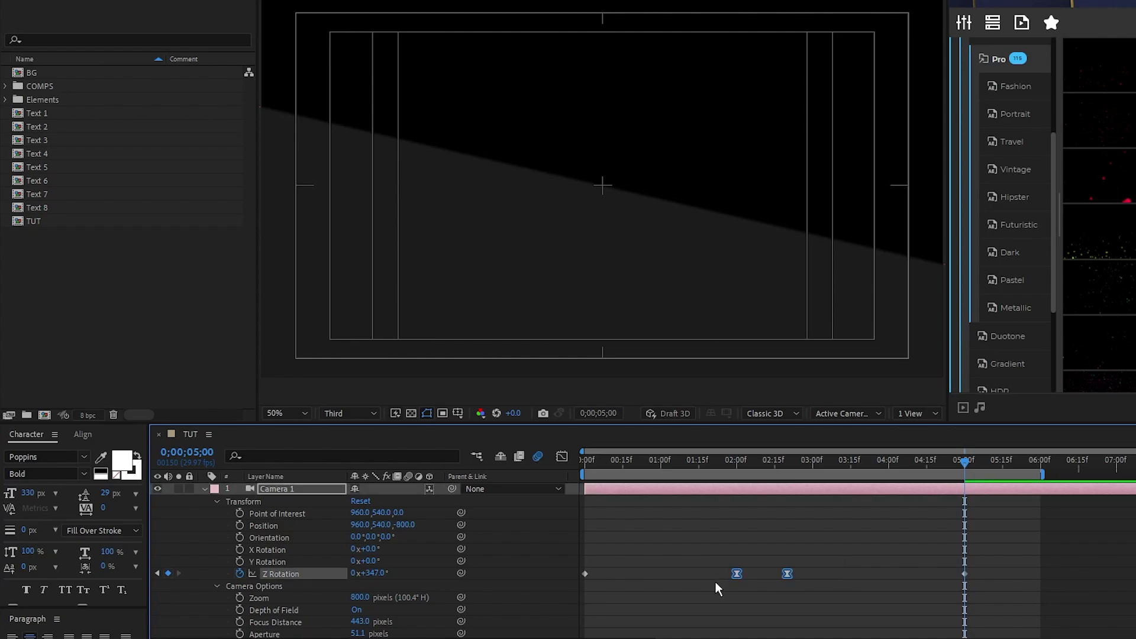
click(810, 460)
click(562, 457)
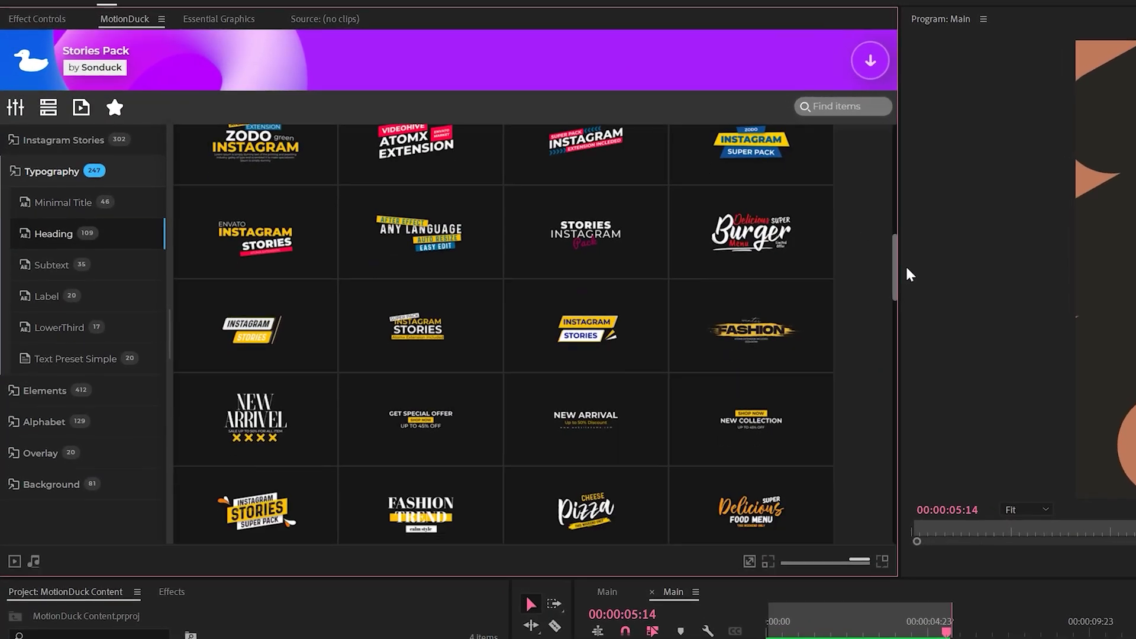
drag(903, 261, 970, 325)
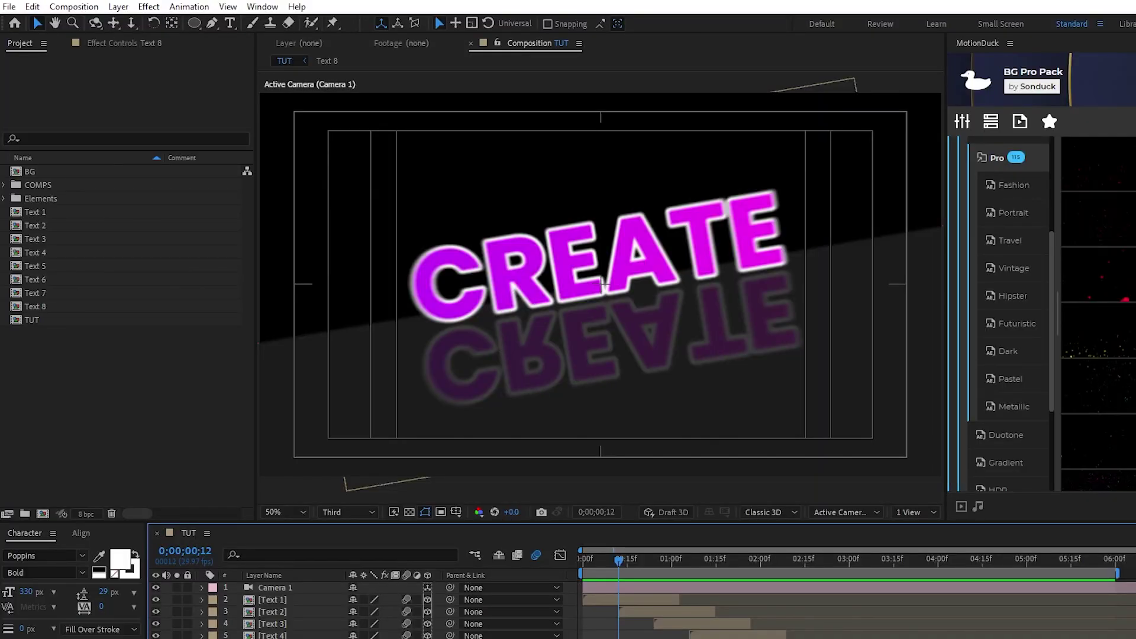
Add a new full-frame deep red solid layer
click(131, 12)
mouse_move(129, 20)
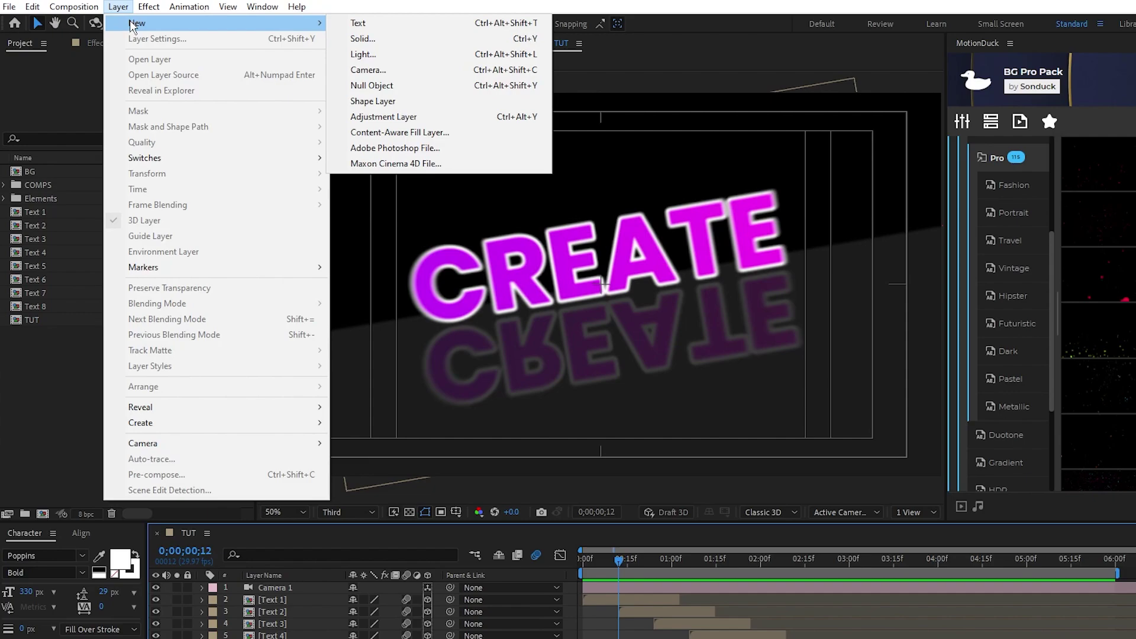
click(369, 34)
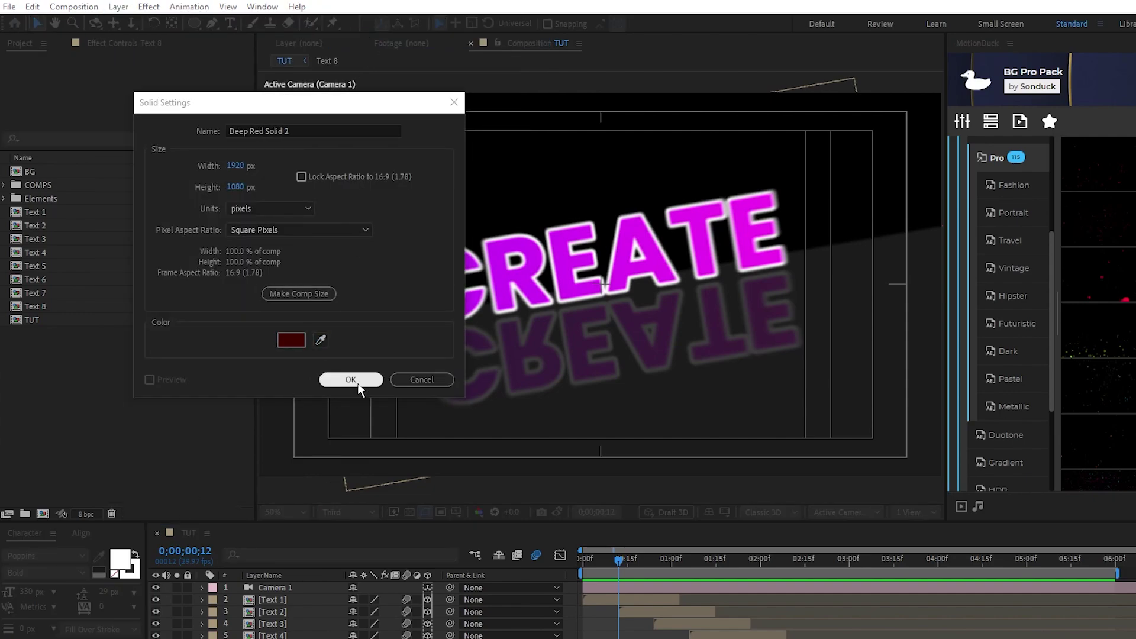
click(357, 383)
Pre-compose the red solid into a new composition named 'Background'
right_click(297, 587)
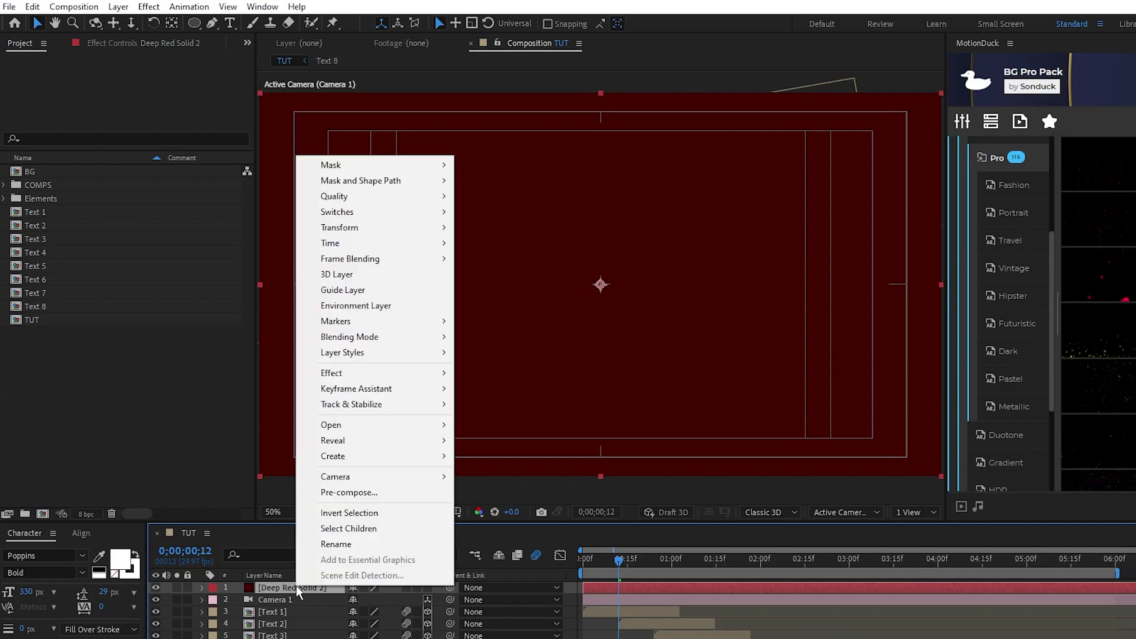
click(395, 492)
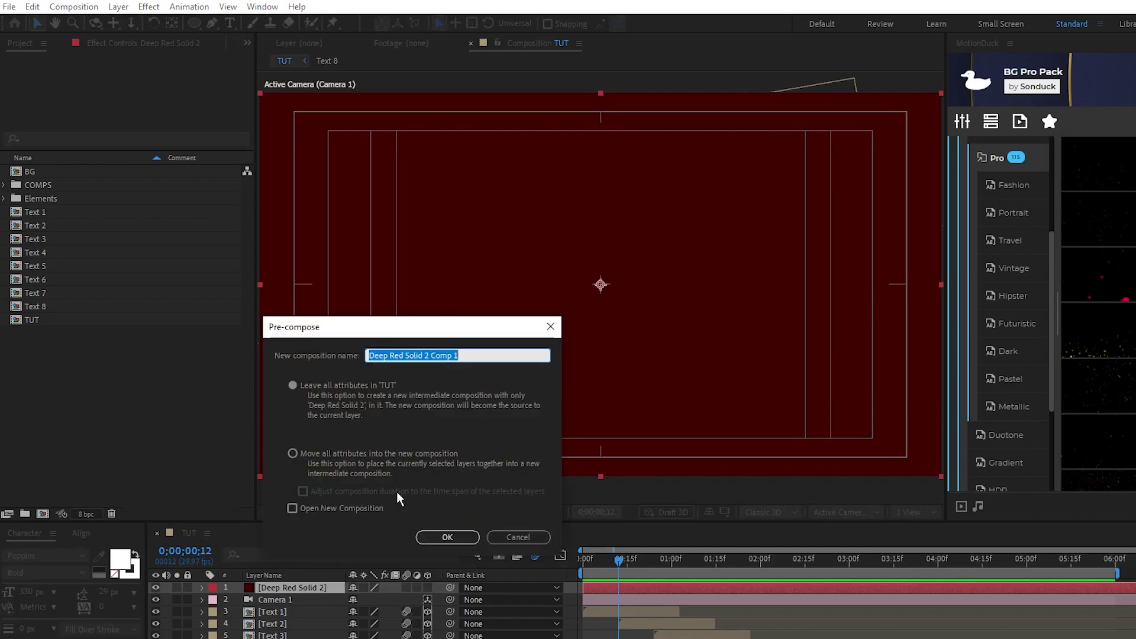
text(Background)
click(435, 537)
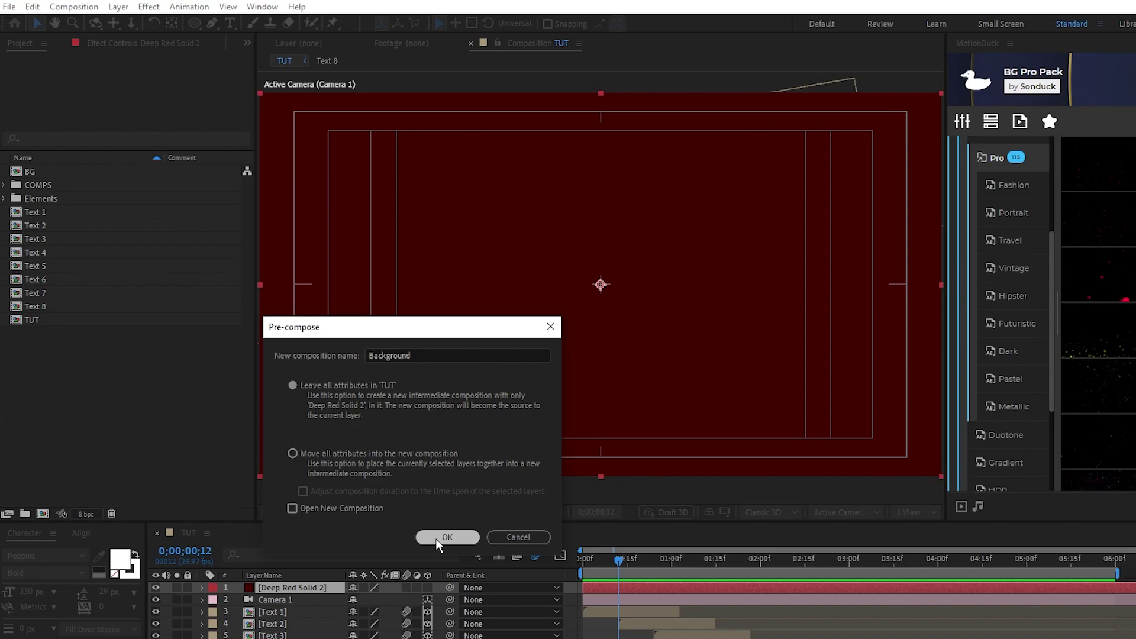
In the Background comp, draw a small fill-only circle with no stroke at the centre
double_click(292, 585)
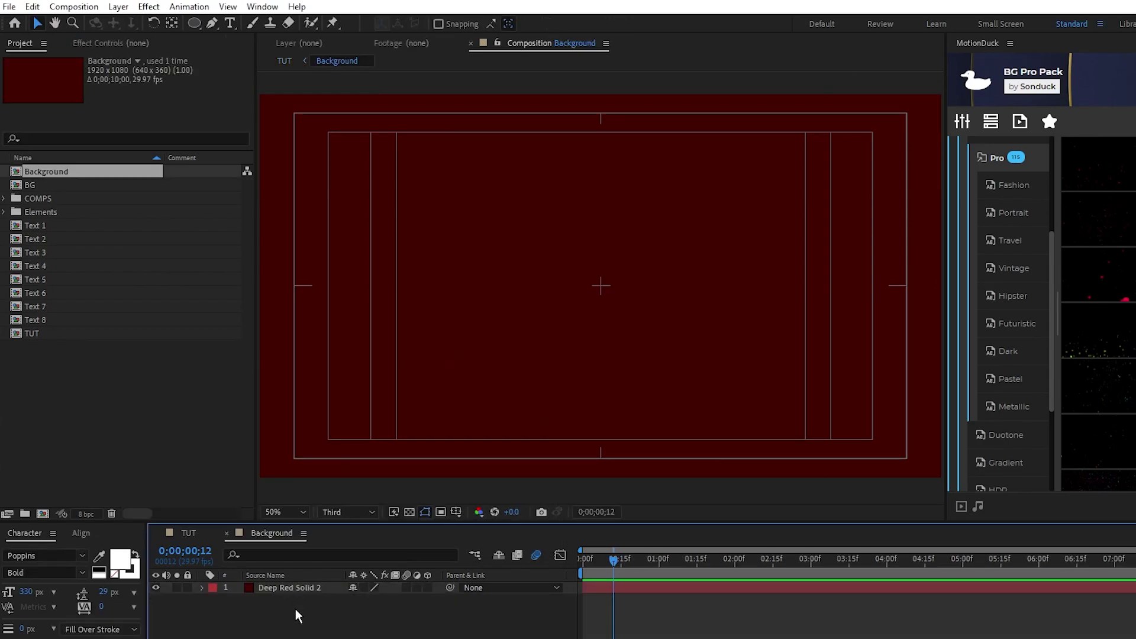
click(194, 23)
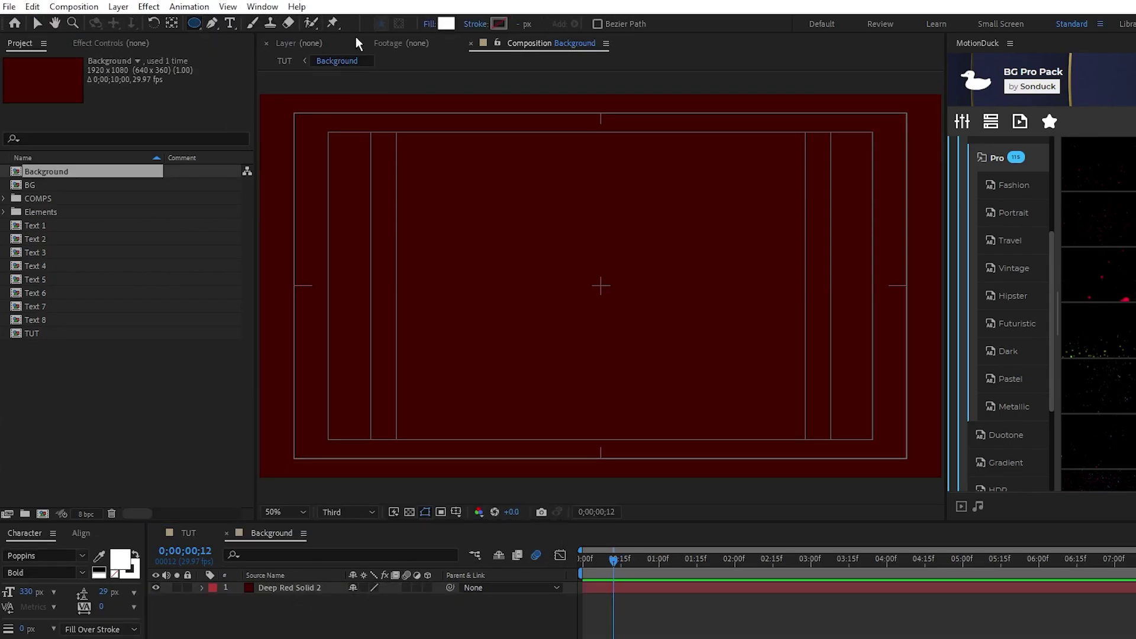
click(426, 23)
click(418, 213)
click(475, 24)
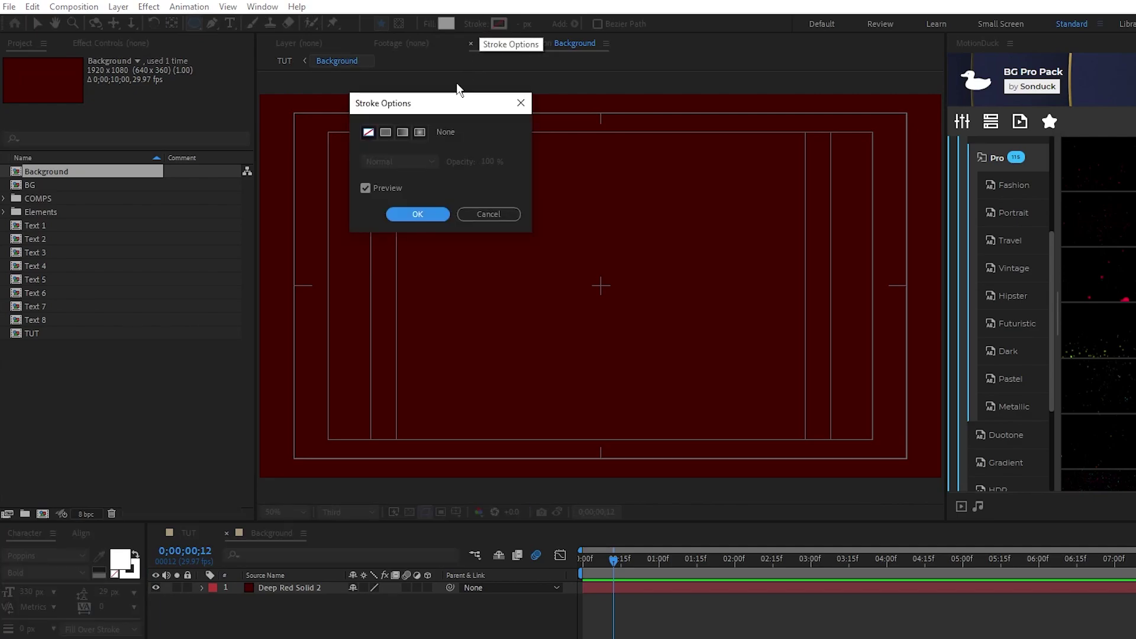
click(417, 213)
drag(585, 274, 617, 307)
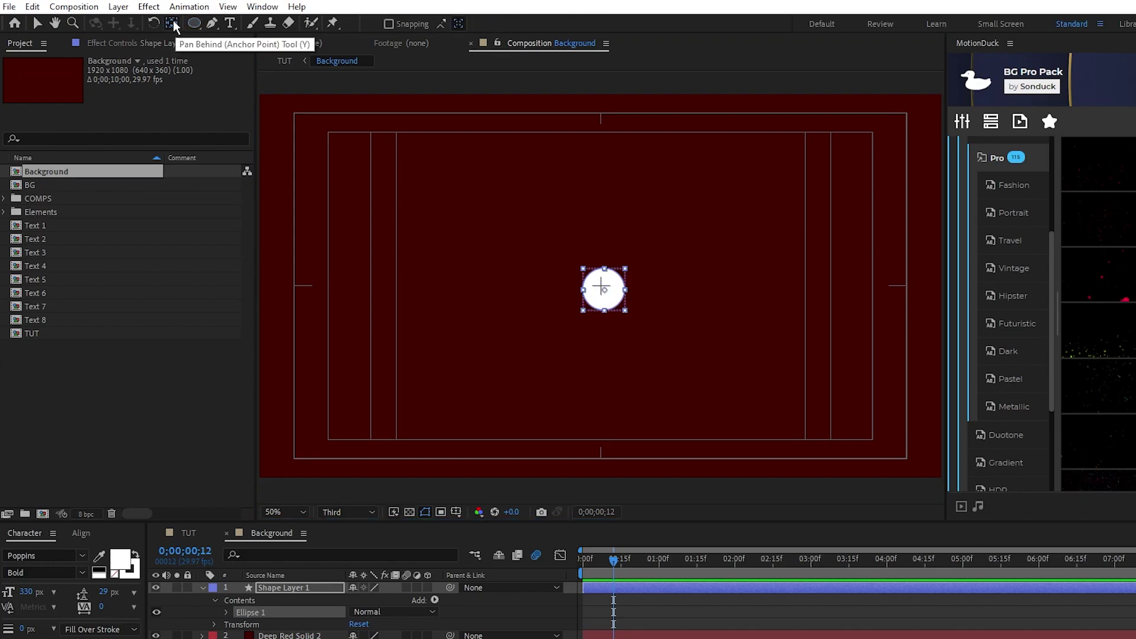
Move the circle left of centre and colour it with a Fill effect
key(v)
drag(612, 299, 549, 293)
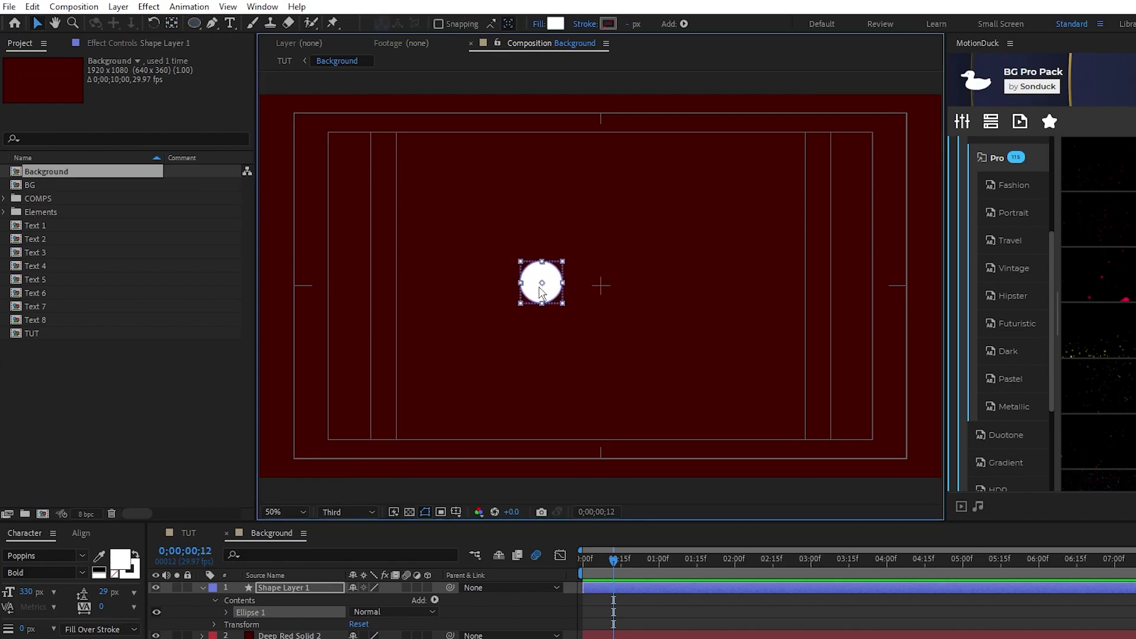
click(149, 7)
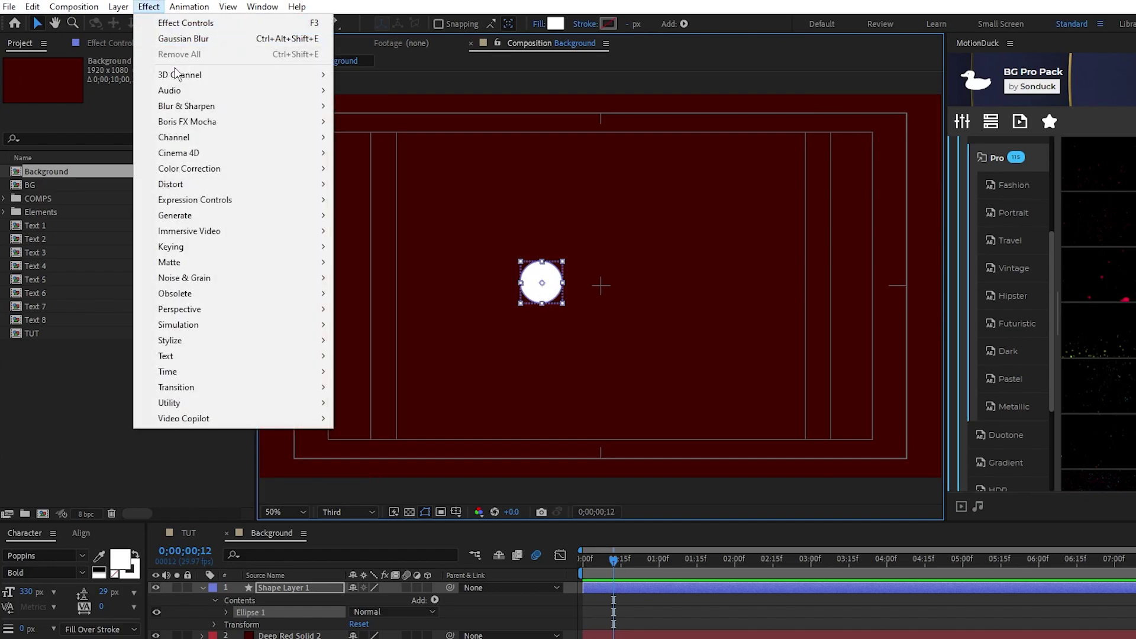
mouse_move(155, 216)
click(369, 448)
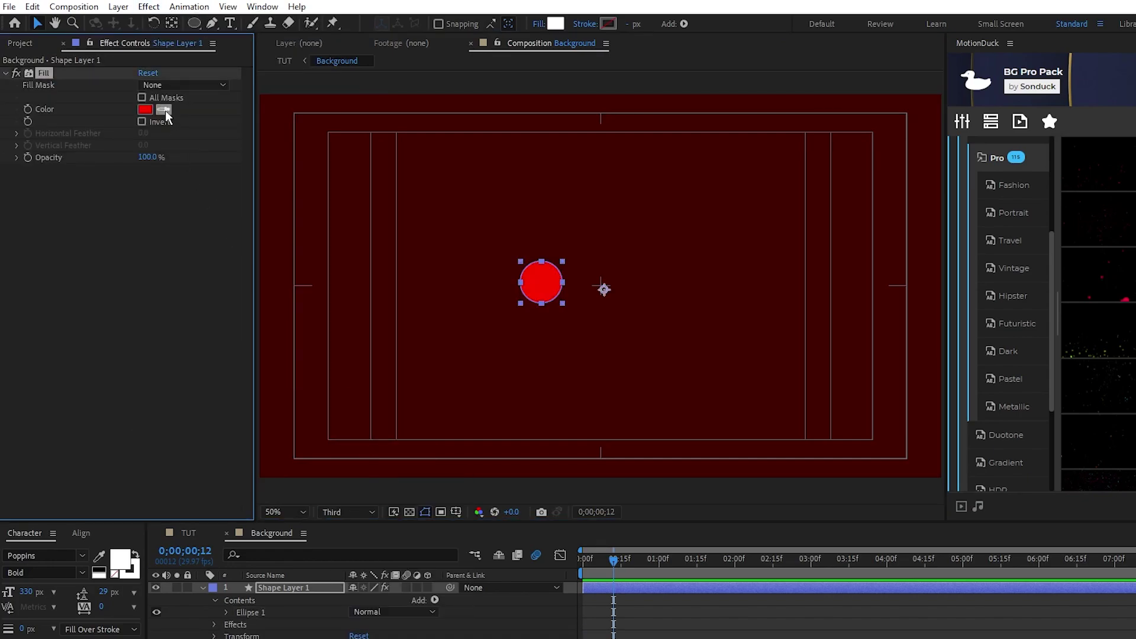
Duplicate the pink circle, move the copy right, centre its anchor, and fill it dark red
click(131, 249)
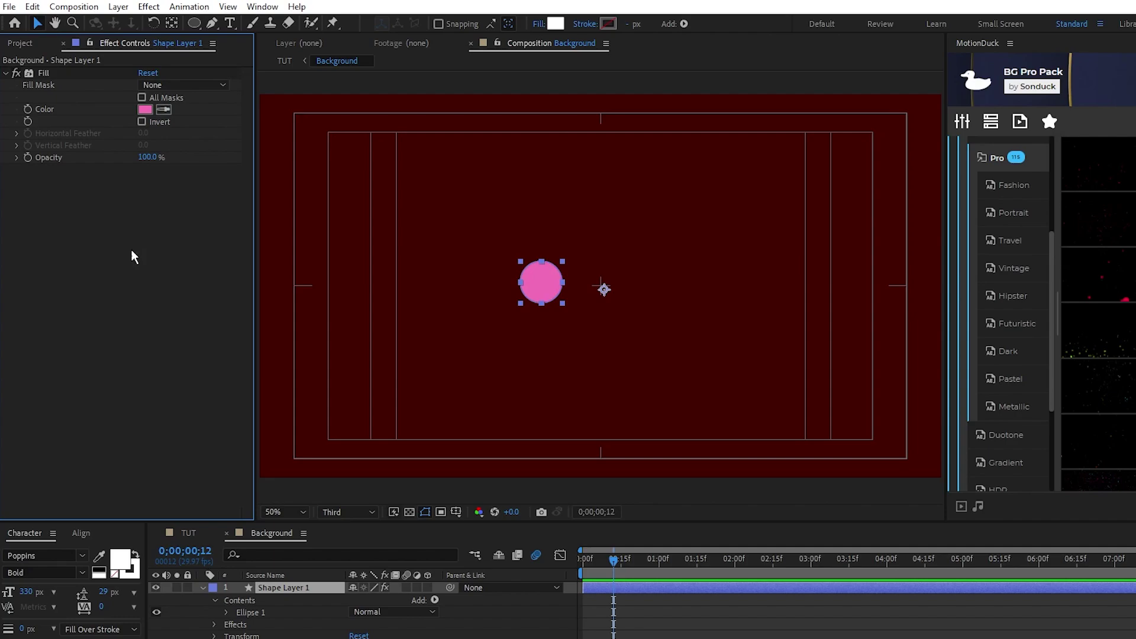
key(ctrl+d)
drag(541, 282, 634, 280)
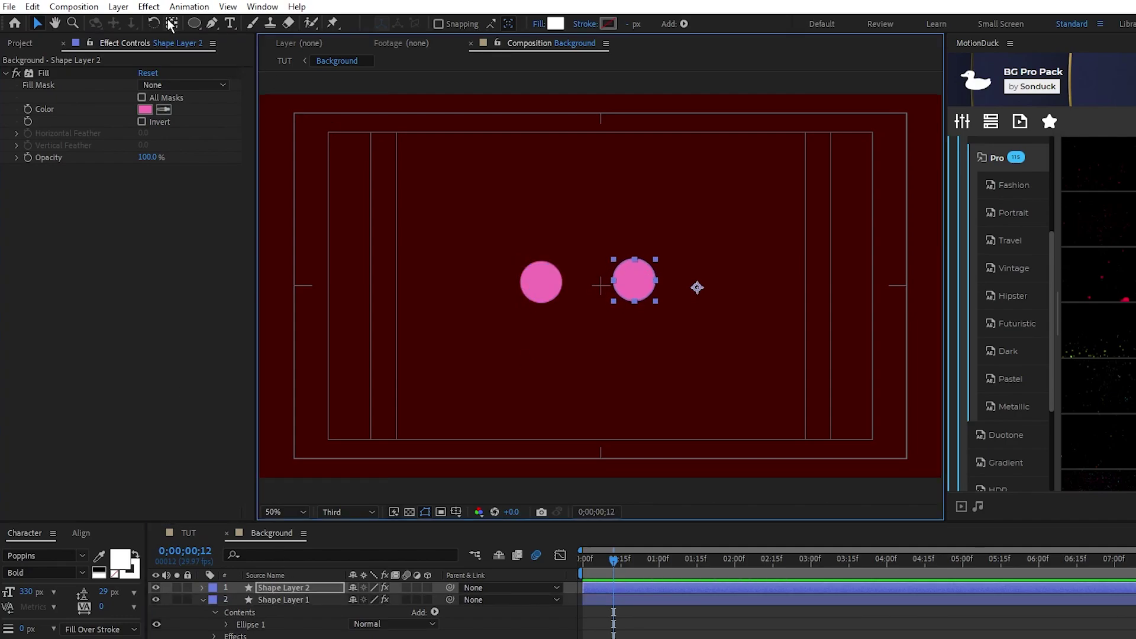
double_click(171, 24)
click(161, 108)
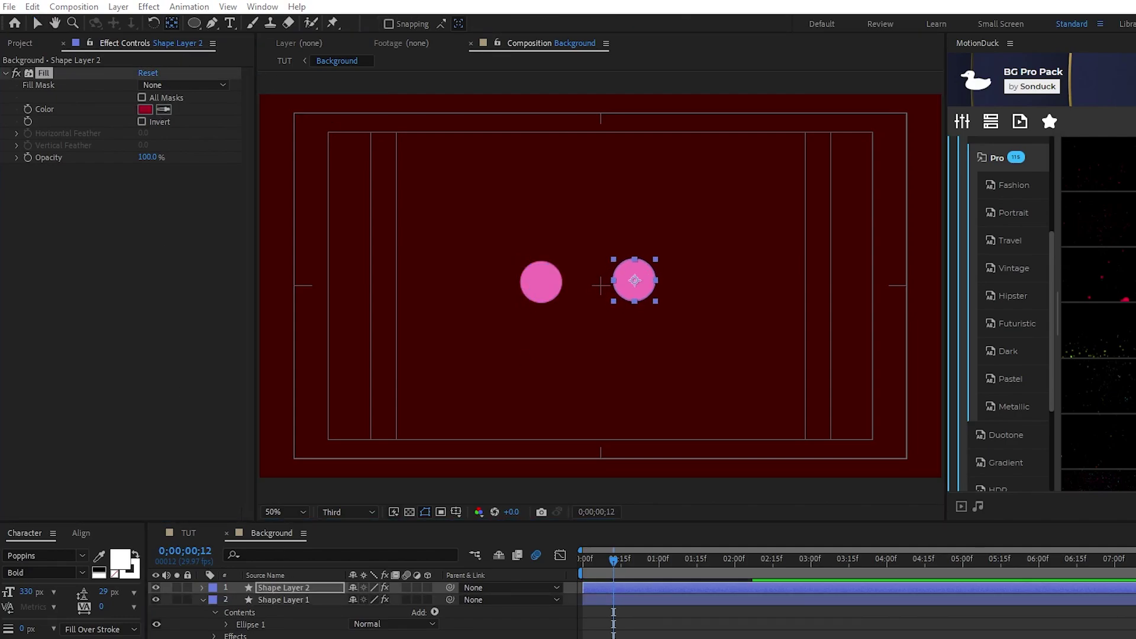
click(1102, 276)
click(283, 600)
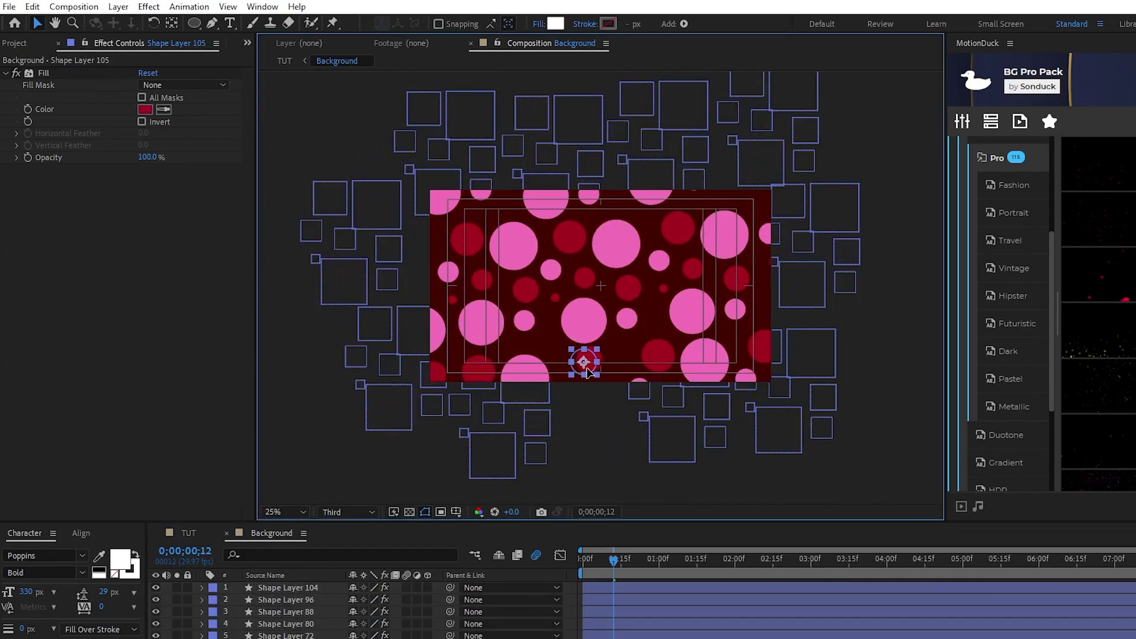
Place another circle copy, zoom to 50%, and add a new null object
drag(589, 372, 659, 309)
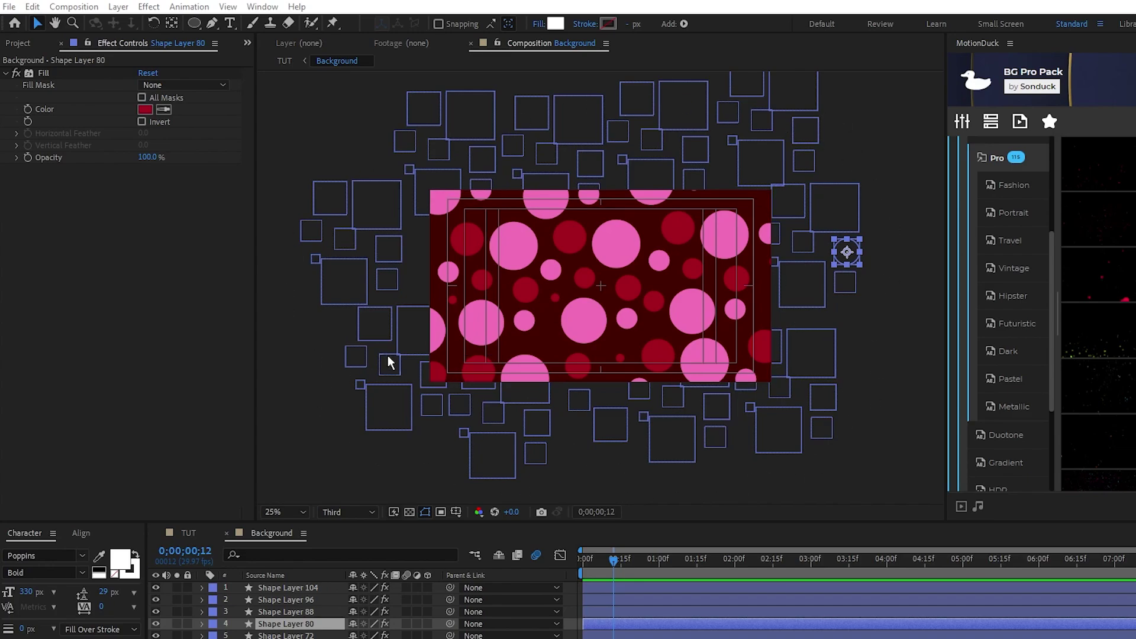
key(period)
key(period)
click(323, 601)
click(250, 588)
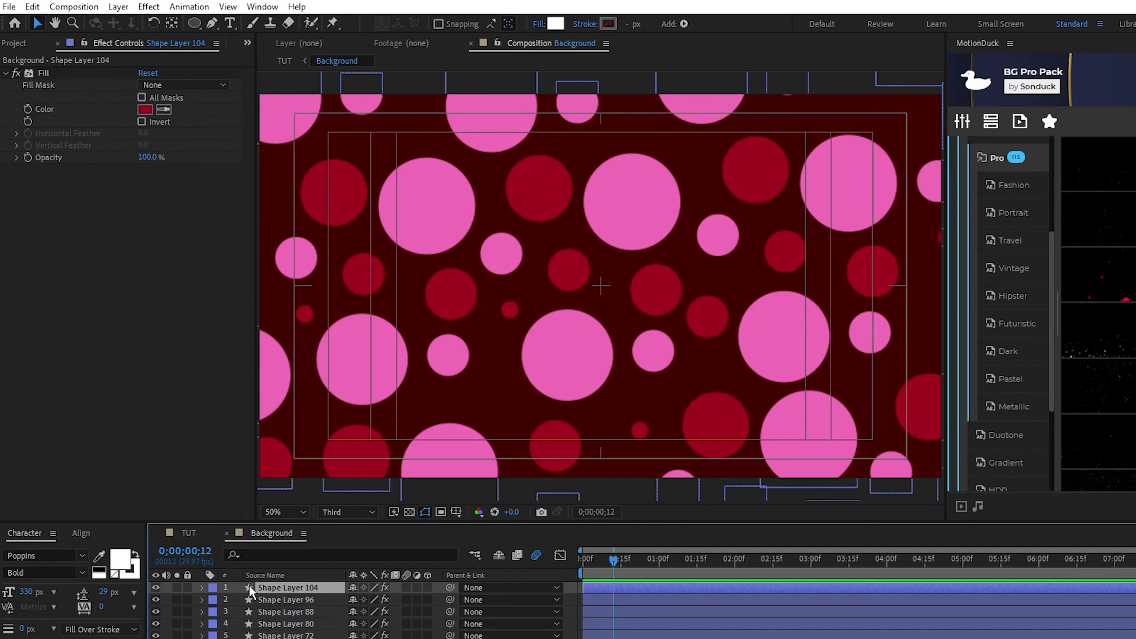
click(119, 6)
mouse_move(131, 25)
click(392, 81)
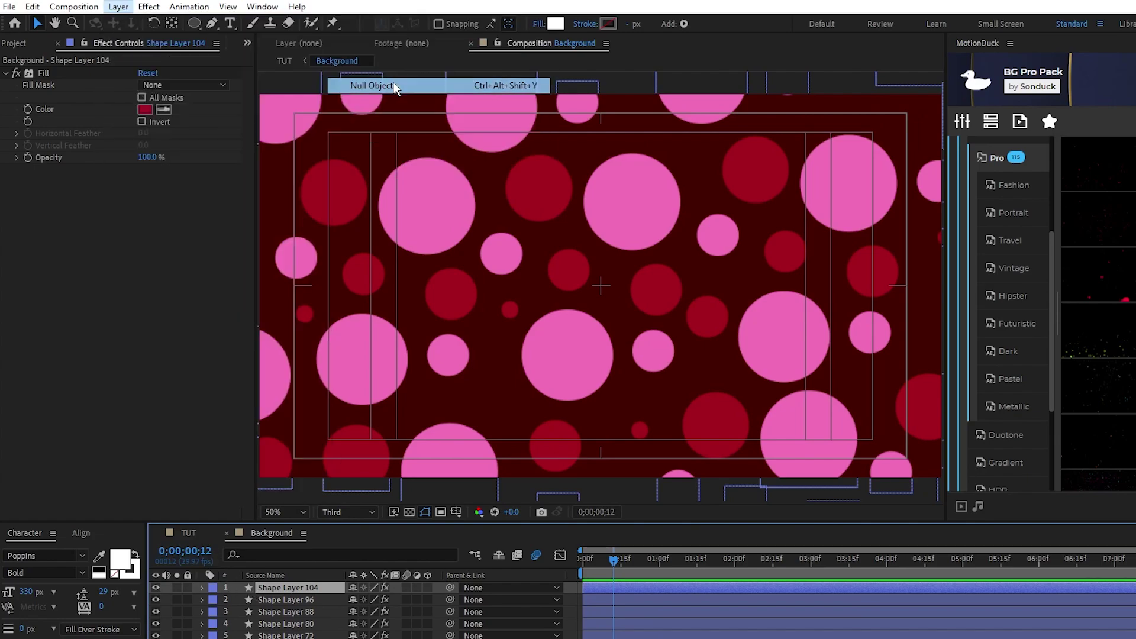
Parent all the circle shape layers to Null 6
click(311, 599)
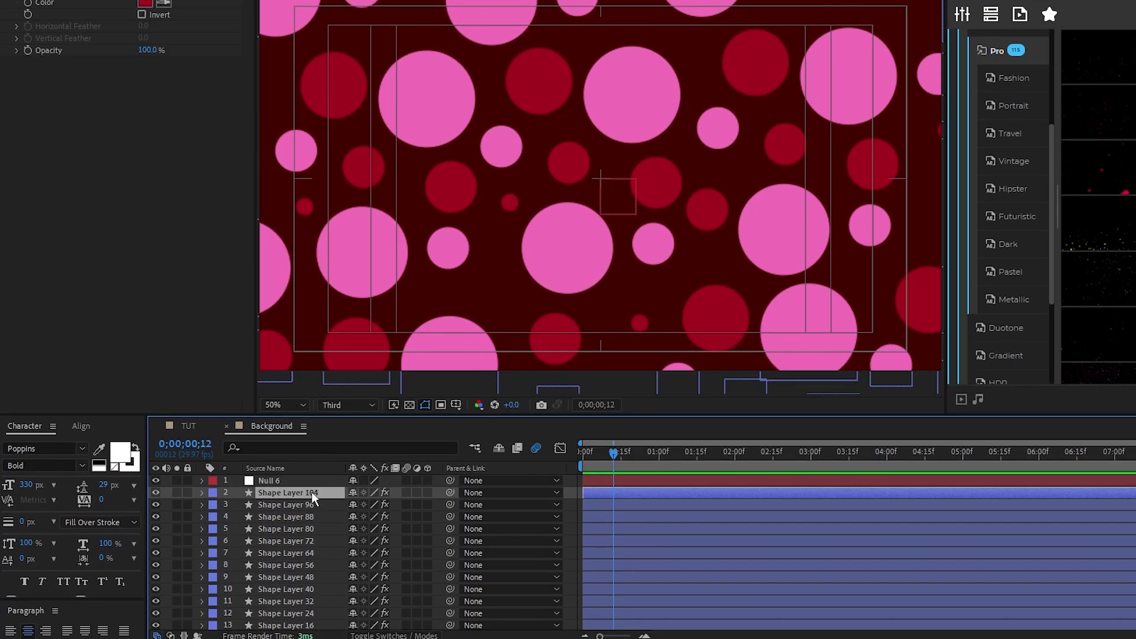
scroll(311, 527, down, 12)
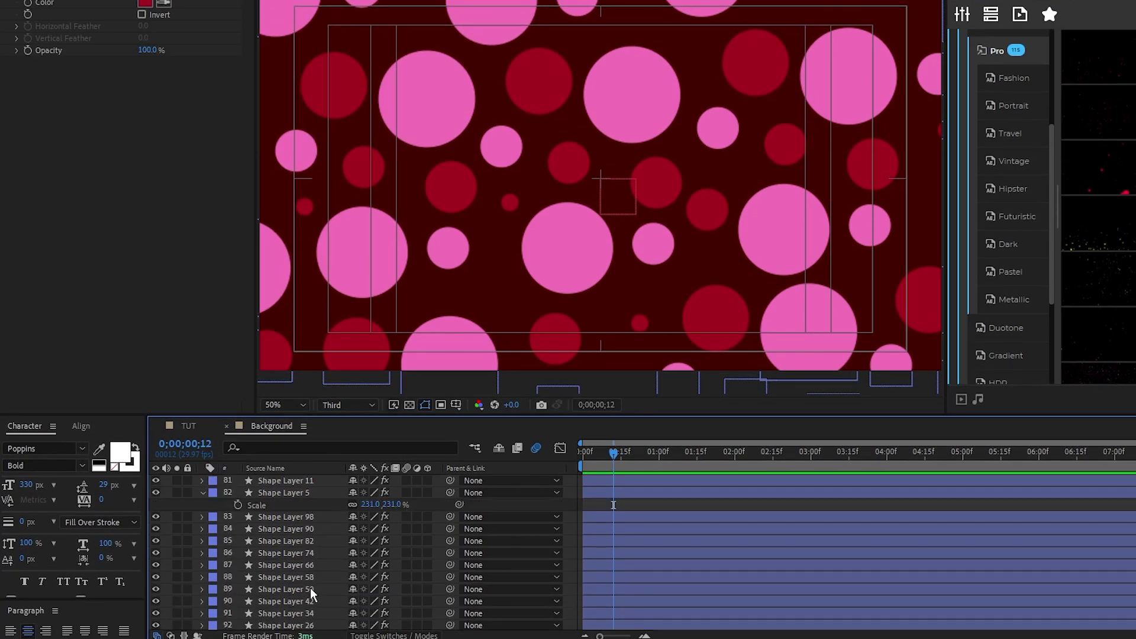
shift+click(310, 590)
scroll(322, 549, up, 12)
drag(449, 504, 275, 480)
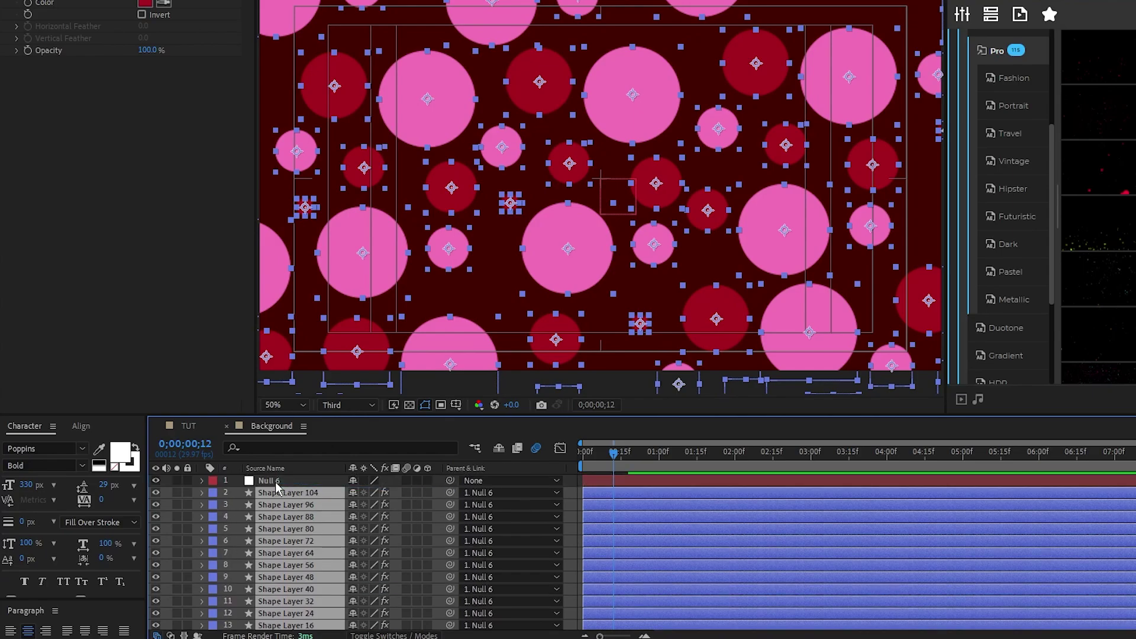
Give Null 6's Rotation the expression time*15 and scrub ahead to check the spin
click(275, 481)
key(r)
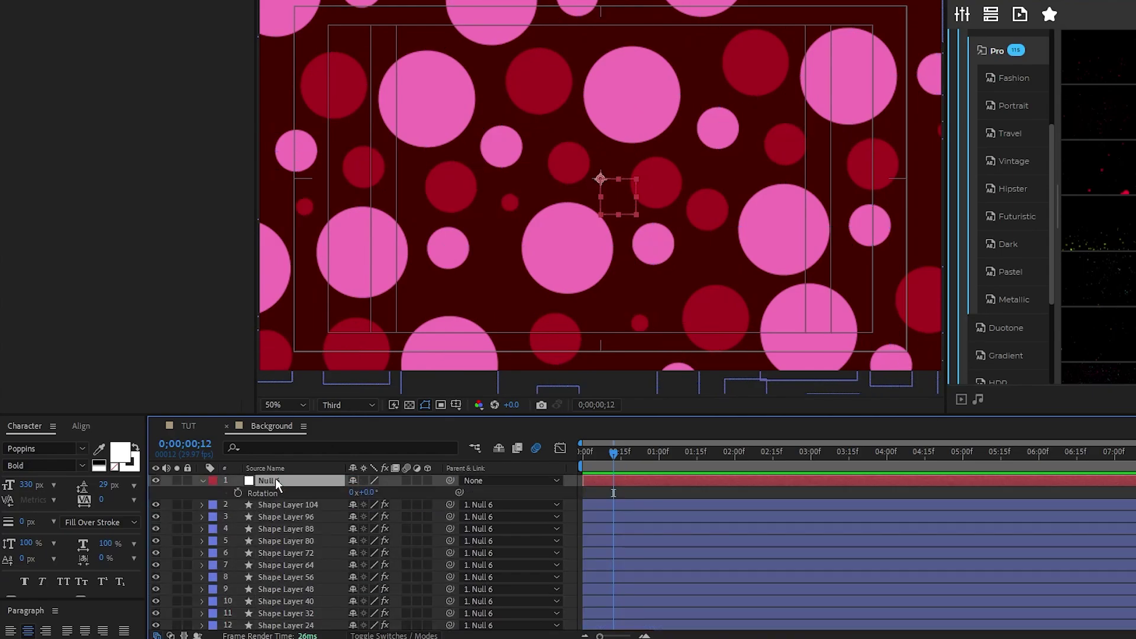
alt+click(237, 492)
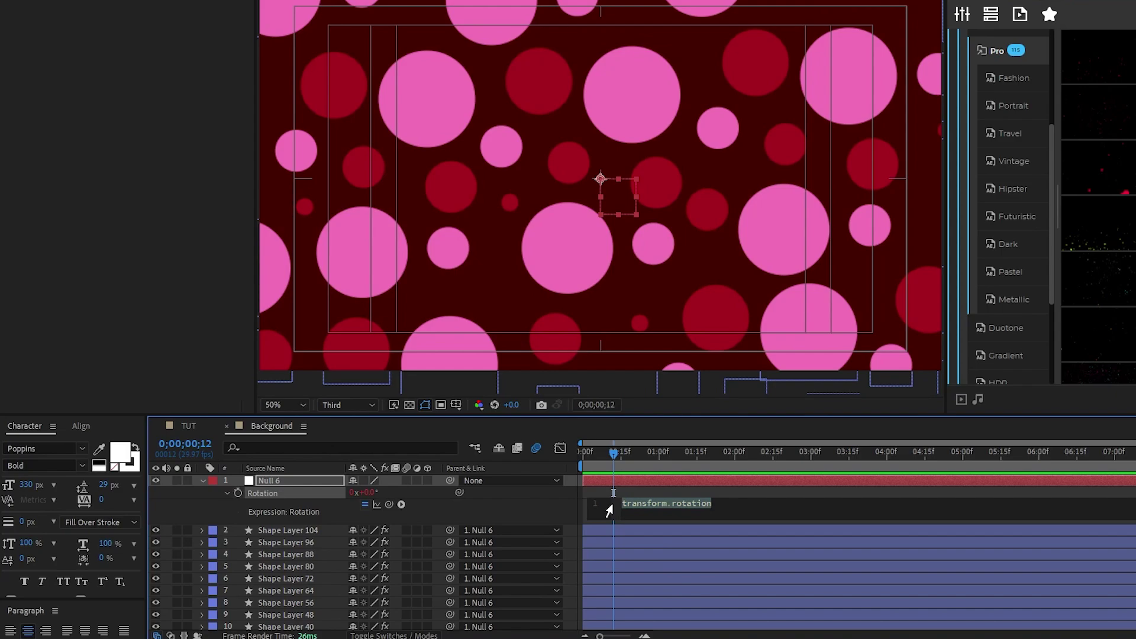
text(time*1)
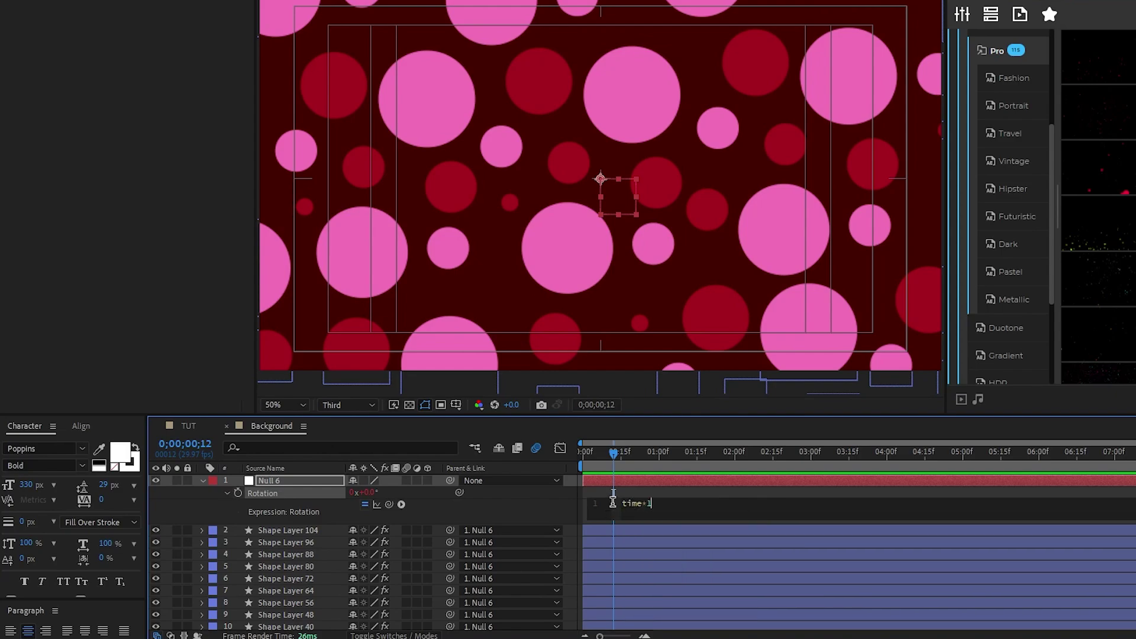
text(5)
click(577, 506)
drag(615, 453, 715, 461)
In the TUT comp, move the Background layer to the bottom of the stack
click(188, 426)
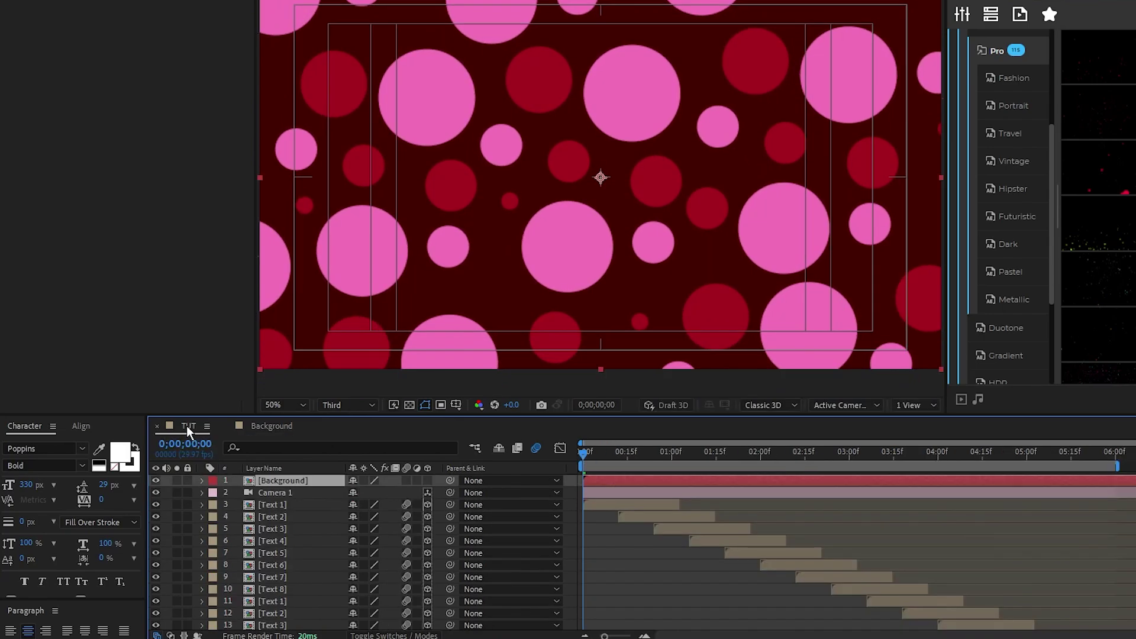
drag(298, 634, 302, 632)
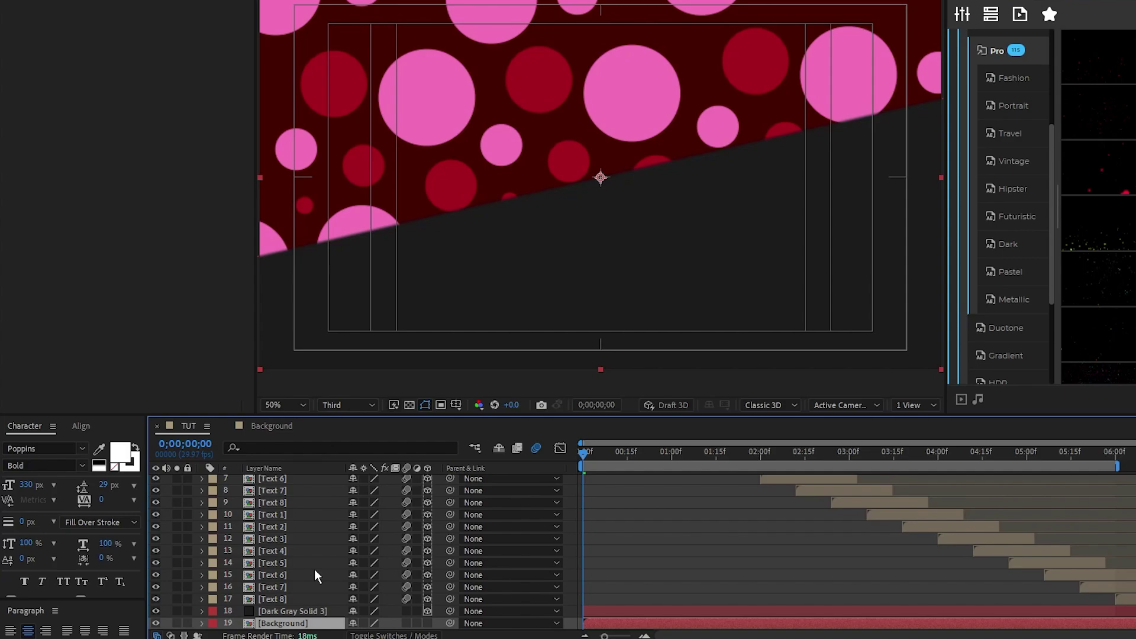
scroll(315, 569, up, 3)
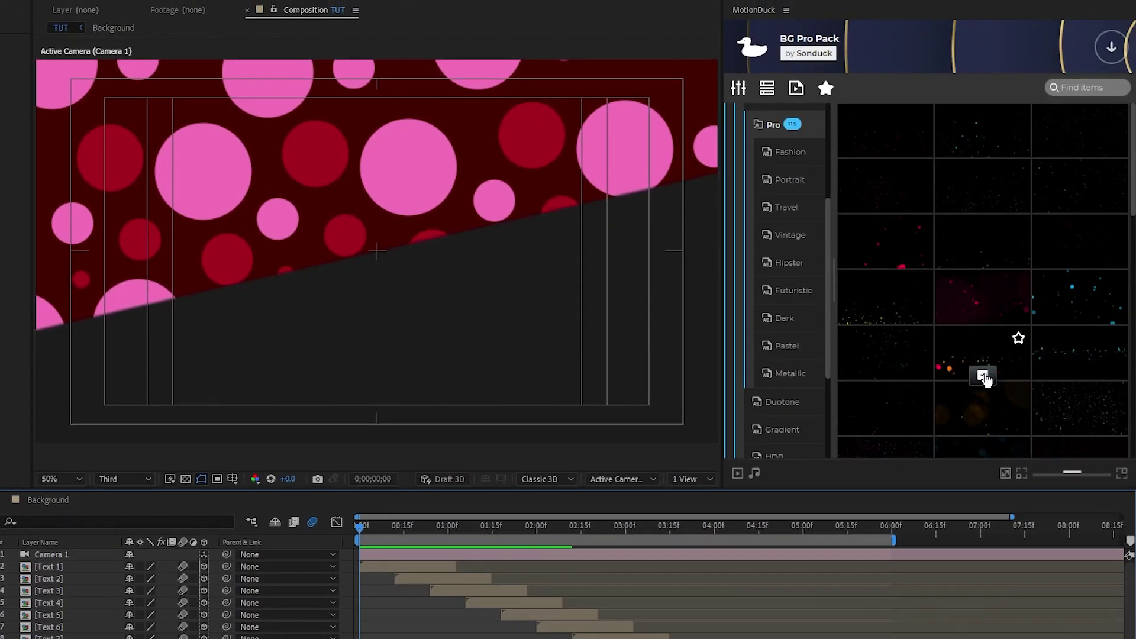
Add the MotionDuck particle overlay as a 3D layer just below Camera 1, then select Text 2
click(983, 377)
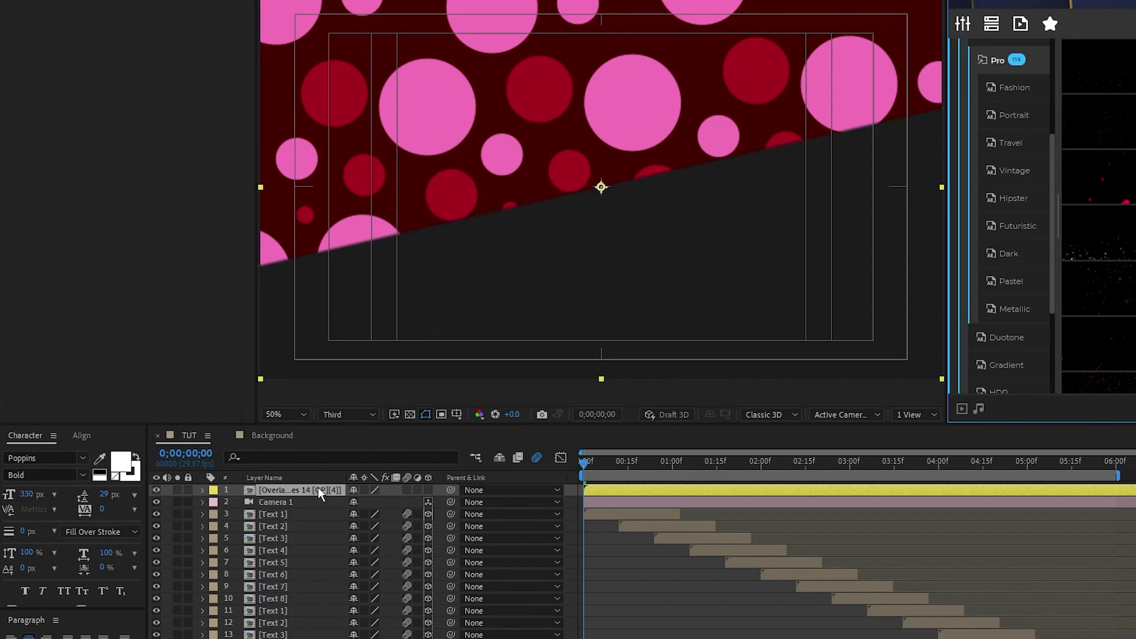
key(space)
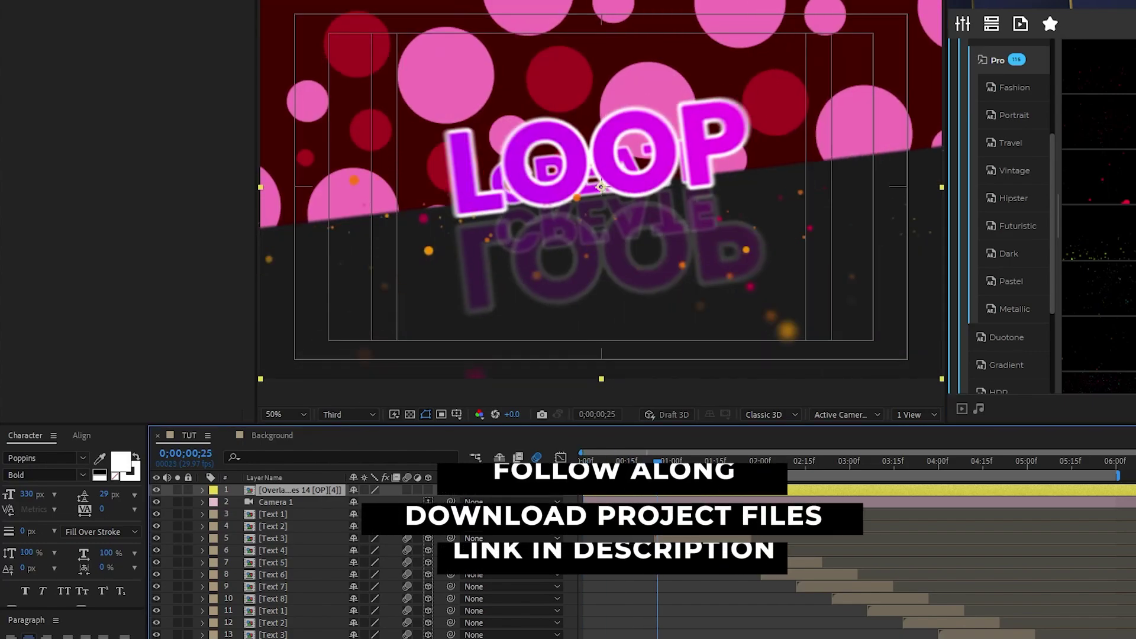
click(428, 490)
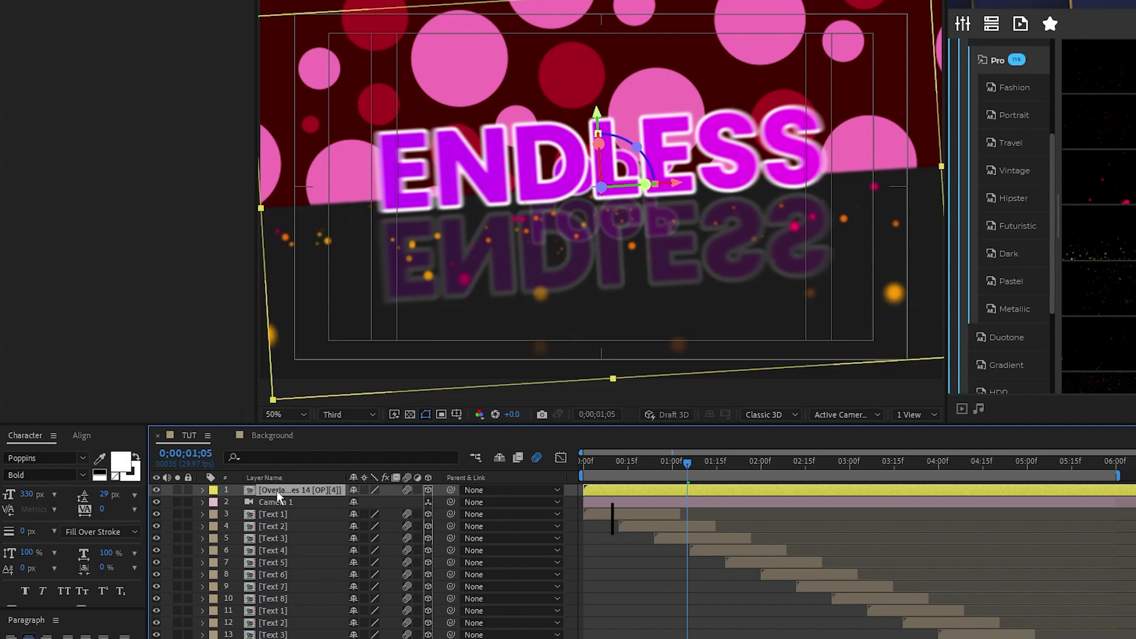
drag(283, 510, 283, 508)
click(174, 74)
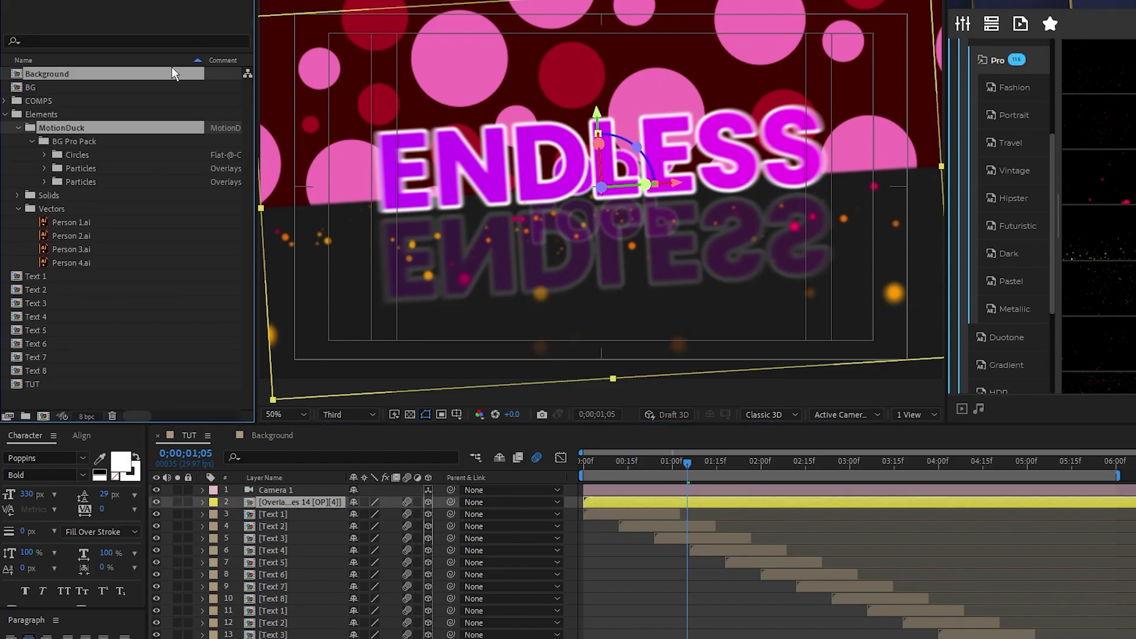
click(296, 529)
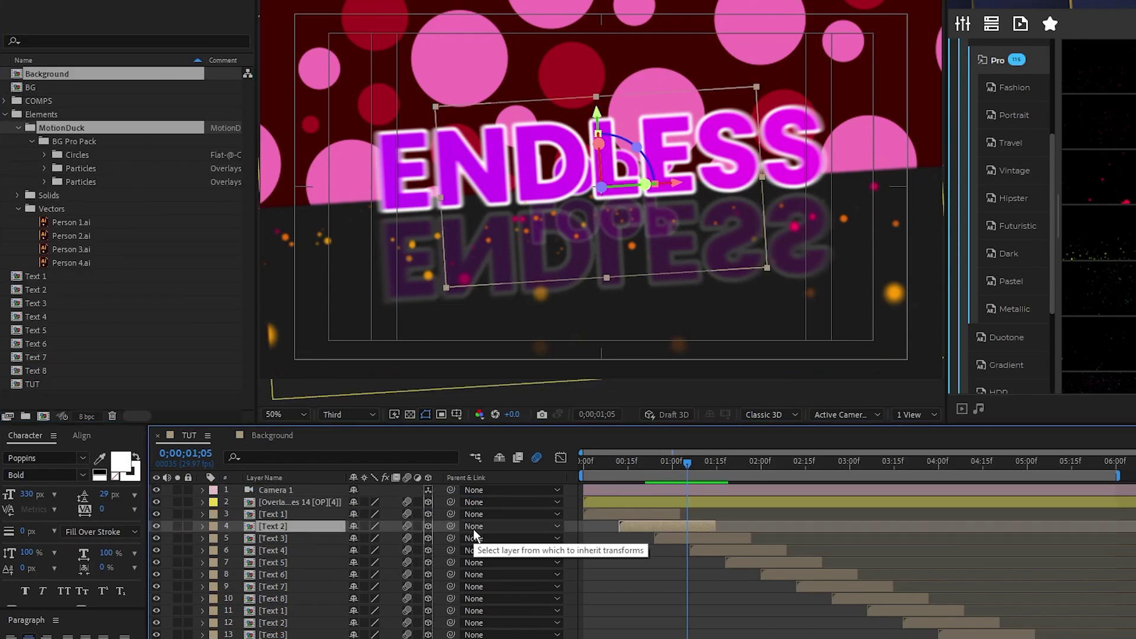
Add Person 1.ai into the Text 2 comp and colour it white with a Fill effect
double_click(276, 525)
drag(66, 225, 253, 521)
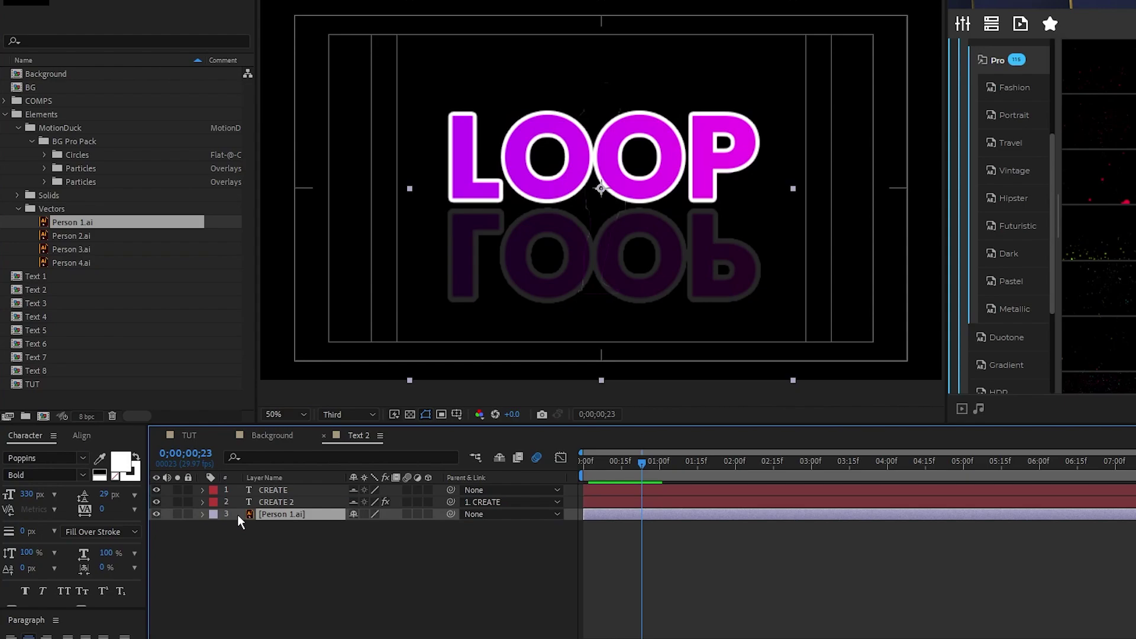
click(149, 10)
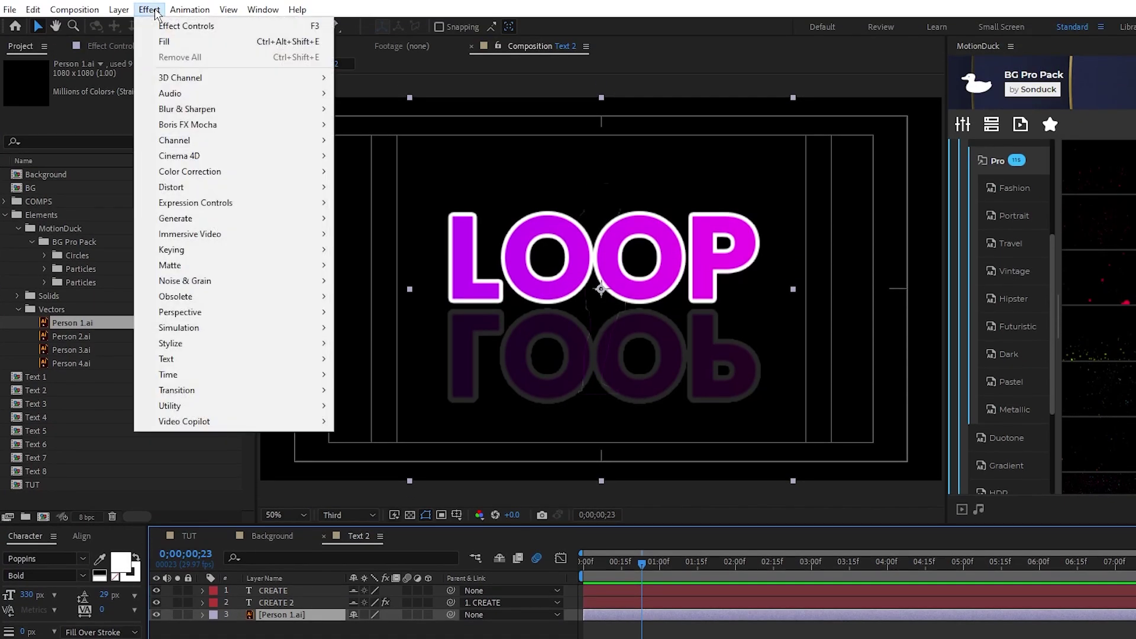
click(366, 361)
click(146, 112)
drag(35, 331, 2, 296)
key(Return)
Move the silhouette left of LOOP at 60% scale, then preview the TUT comp
drag(495, 355, 300, 355)
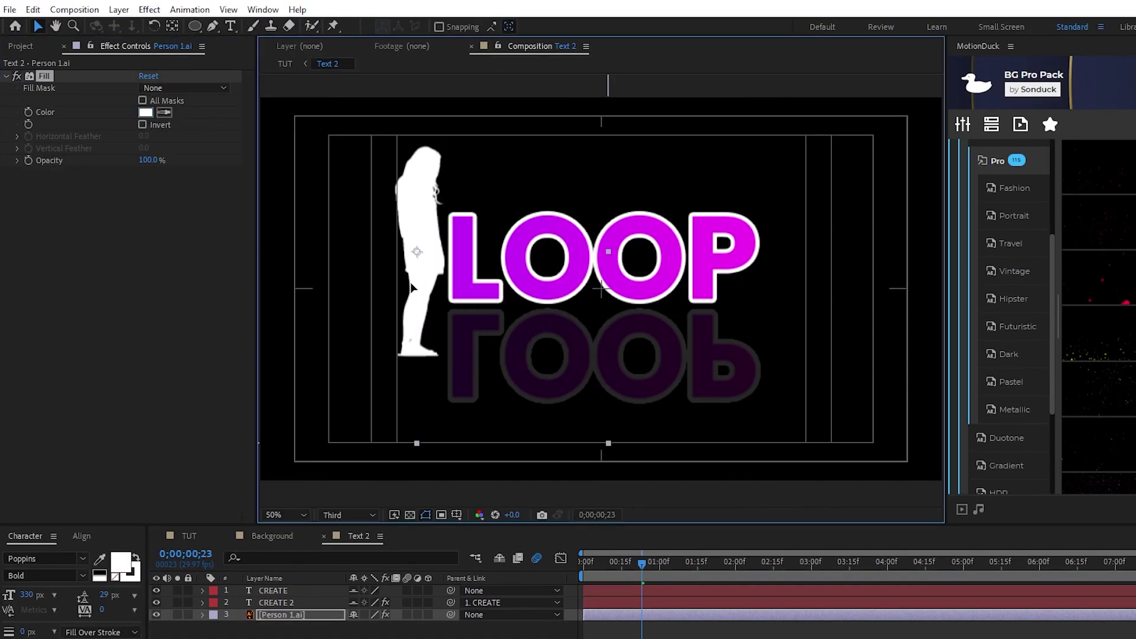
key(s)
drag(385, 626, 362, 626)
drag(399, 280, 402, 262)
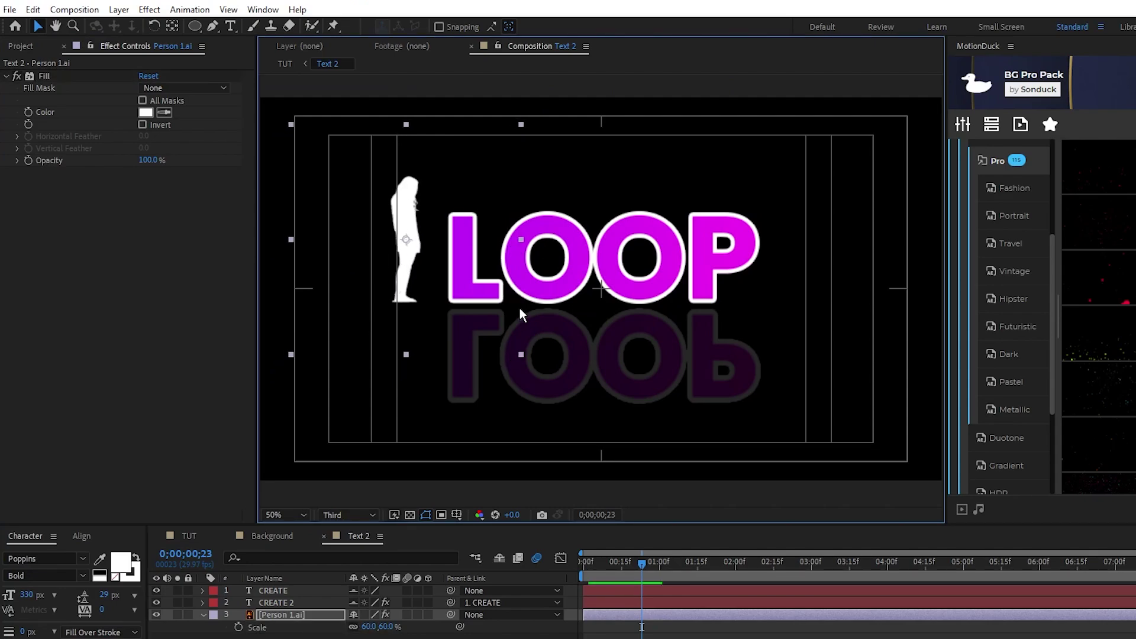
click(204, 536)
drag(601, 562, 655, 567)
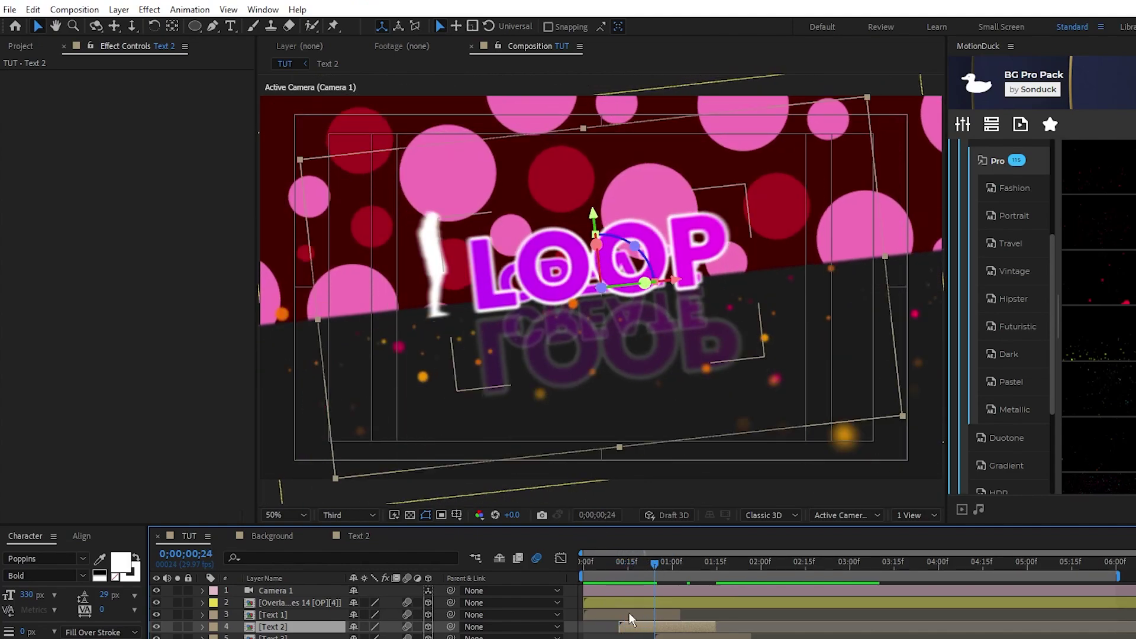